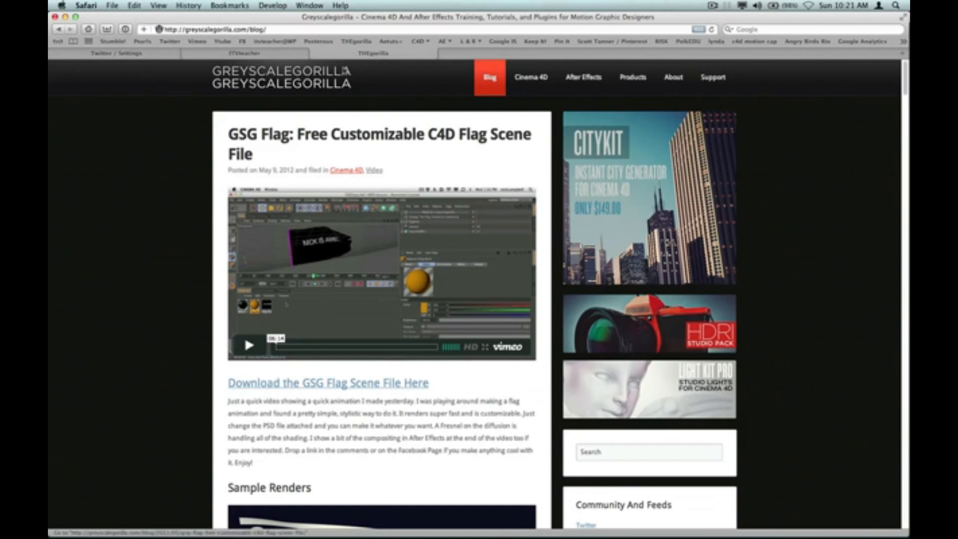
Step: Search the Greyscalegorilla blog for "hydraulic" and open the How to Make A Hydraulic Arm In Cinema 4D Part 2 tutorial
left_click(269, 29)
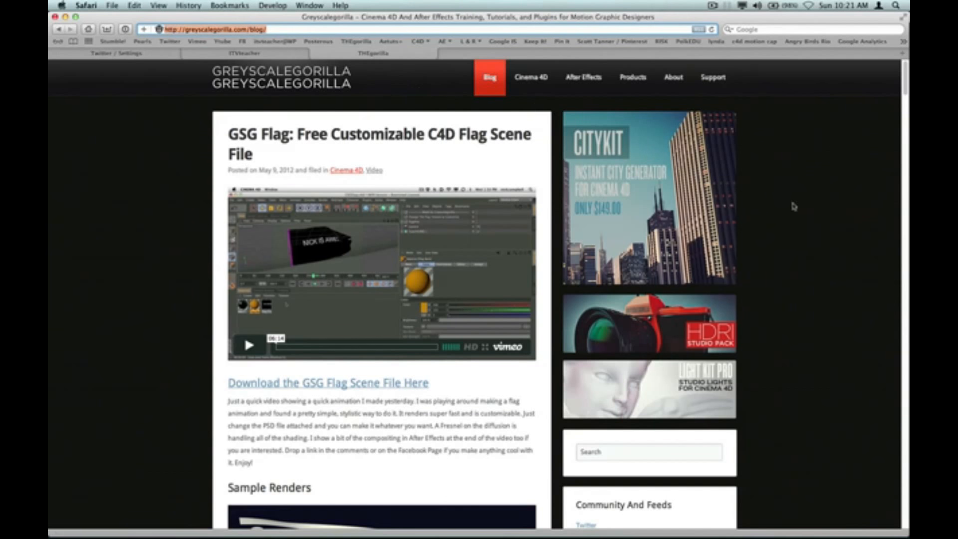
left_click(632, 452)
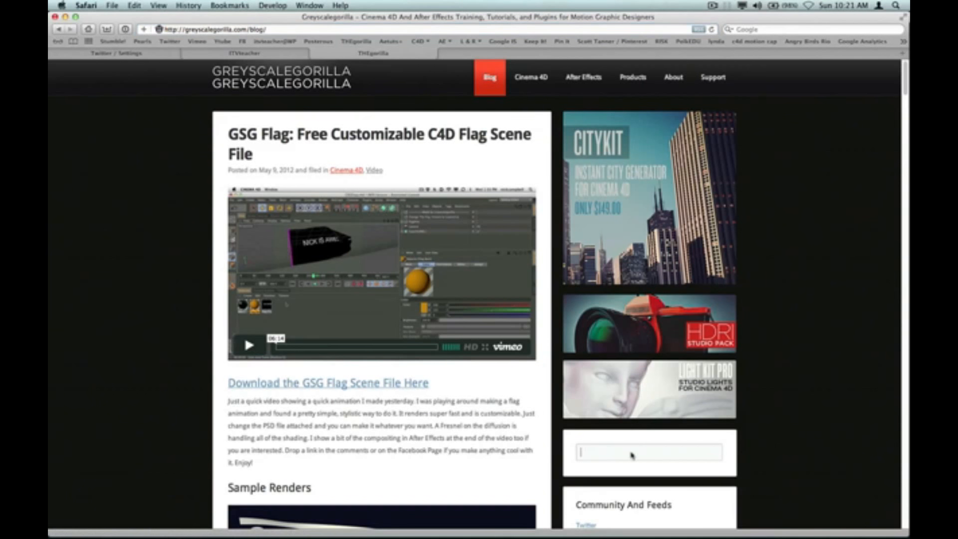
type("Nydrau")
key("Return")
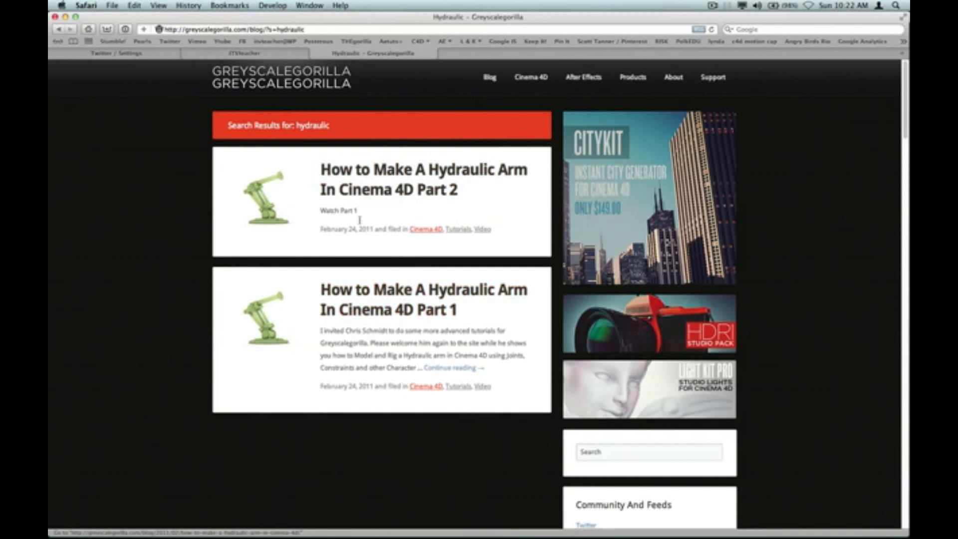
left_click(362, 172)
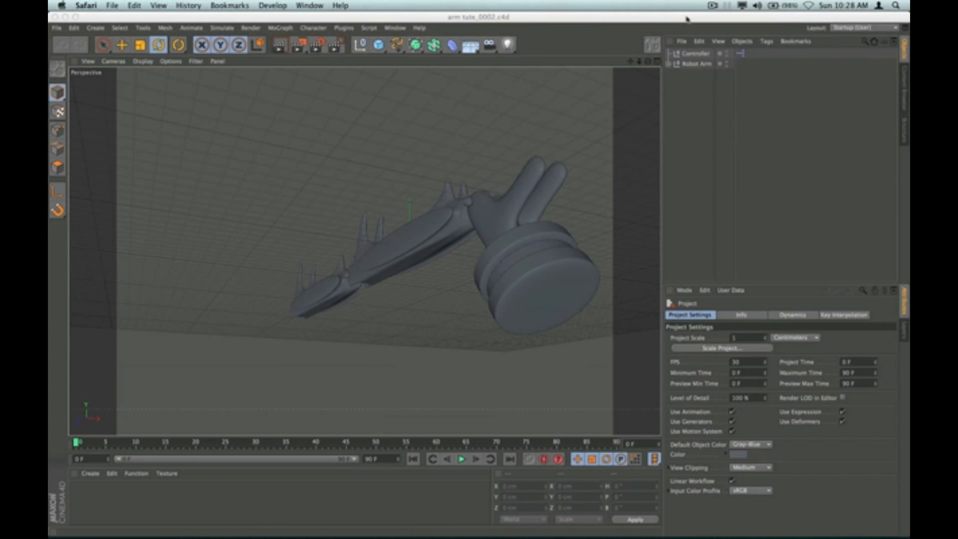
Step: Switch to Cinema 4D and set the Controller null's knuckle bend to 0° to straighten the robot arm
left_click_drag(648, 62, 672, 106)
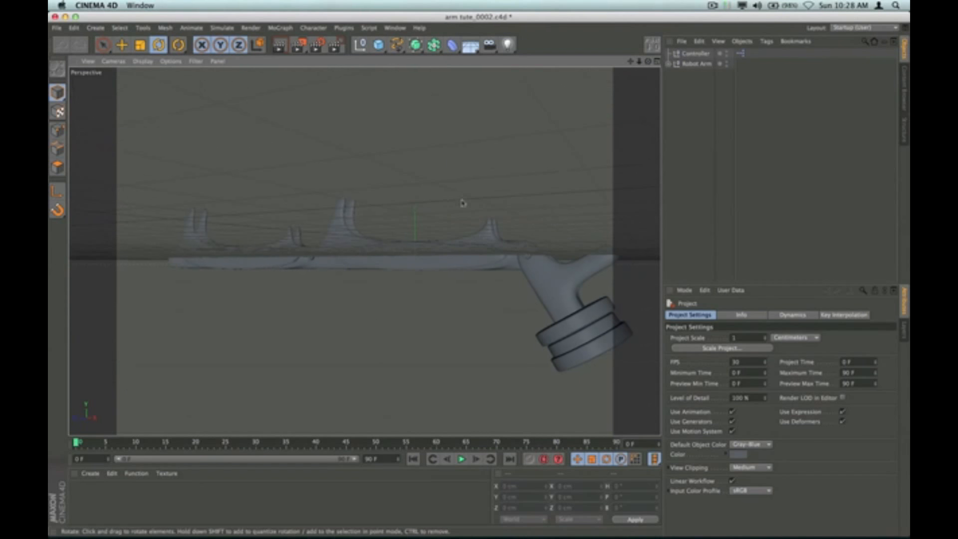
scroll(461, 210, "down", 4)
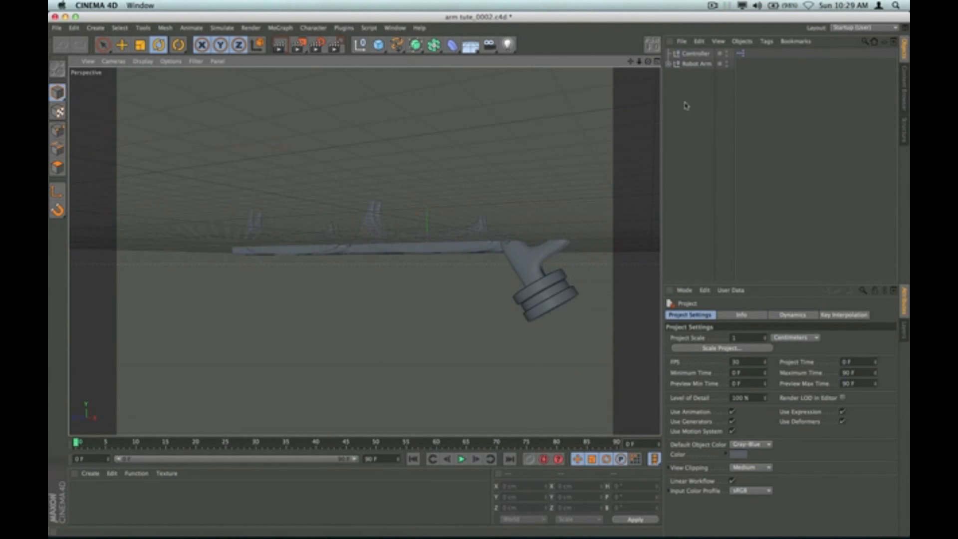
left_click(695, 55)
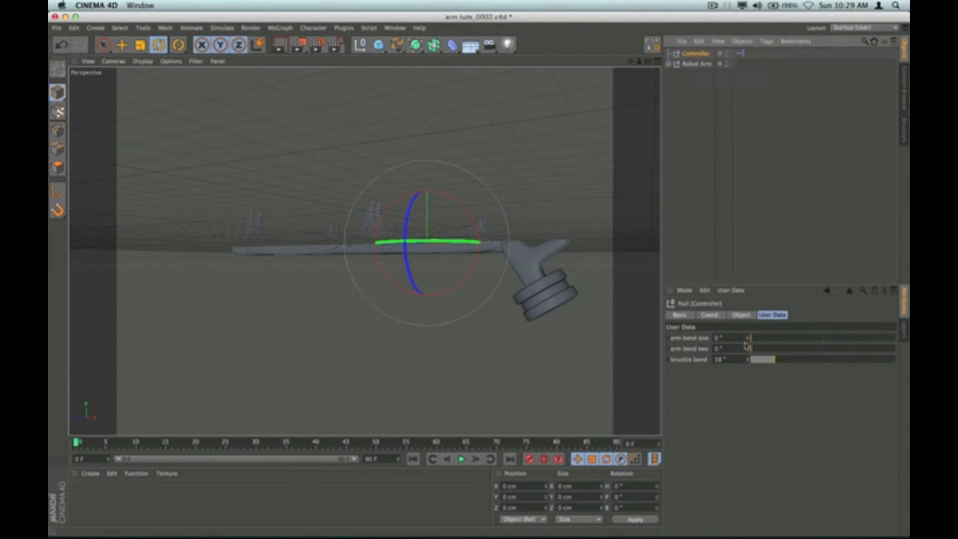
left_click_drag(775, 364, 751, 364)
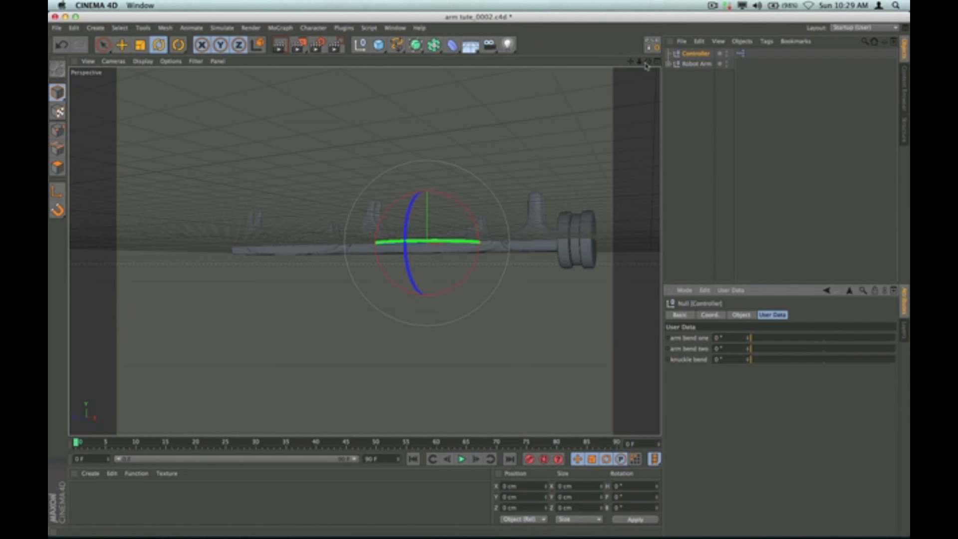
Step: Add a cylinder and move it along the Z axis to about -3462 cm, clear of the robot arm
left_click_drag(365, 251, 364, 251, "alt")
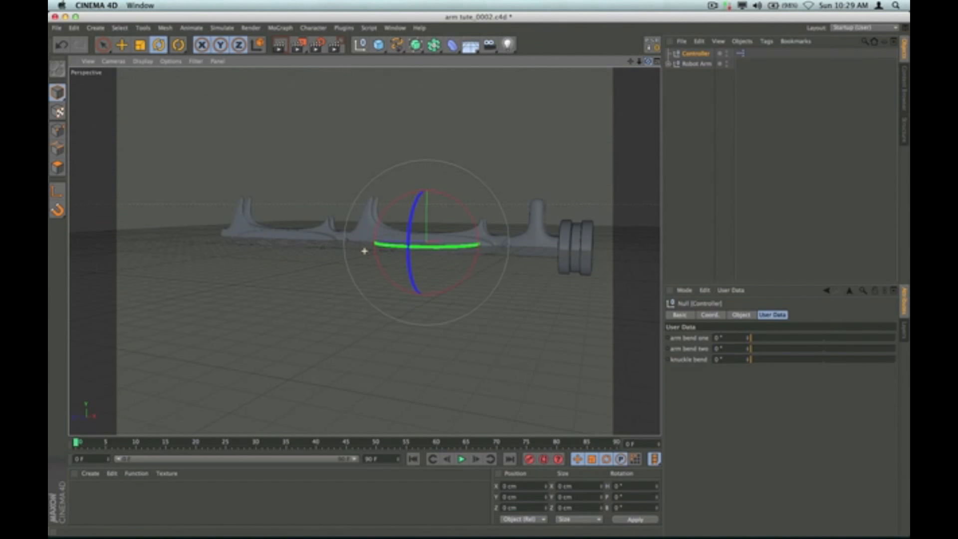
left_click_drag(631, 61, 365, 251)
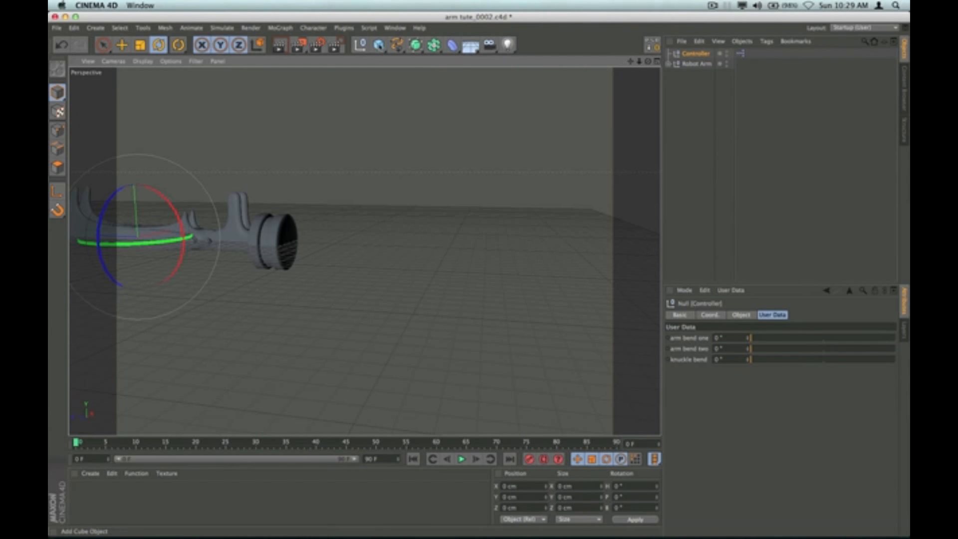
left_click(379, 45)
left_click(563, 55)
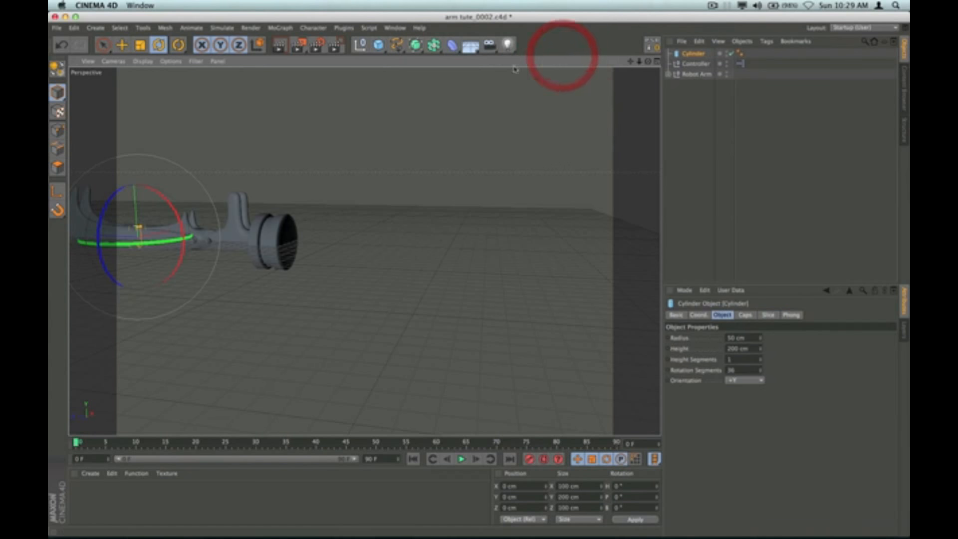
left_click(121, 45)
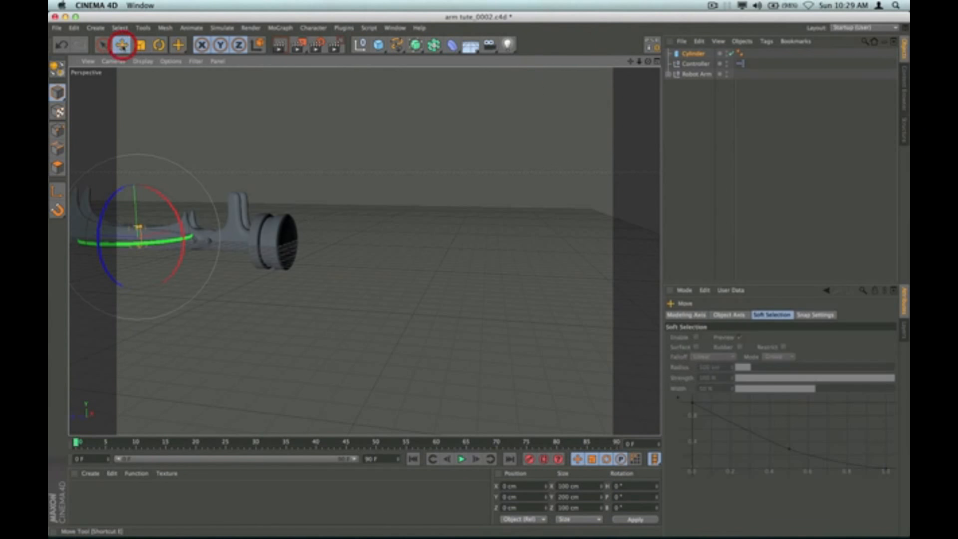
left_click_drag(85, 236, 439, 261)
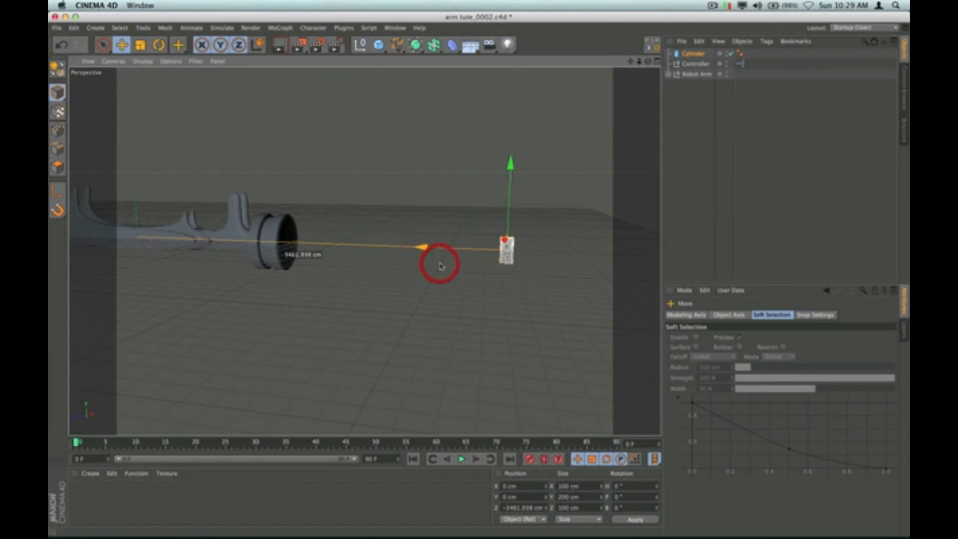
Step: Set the cylinder's orientation to +X
left_click(692, 54)
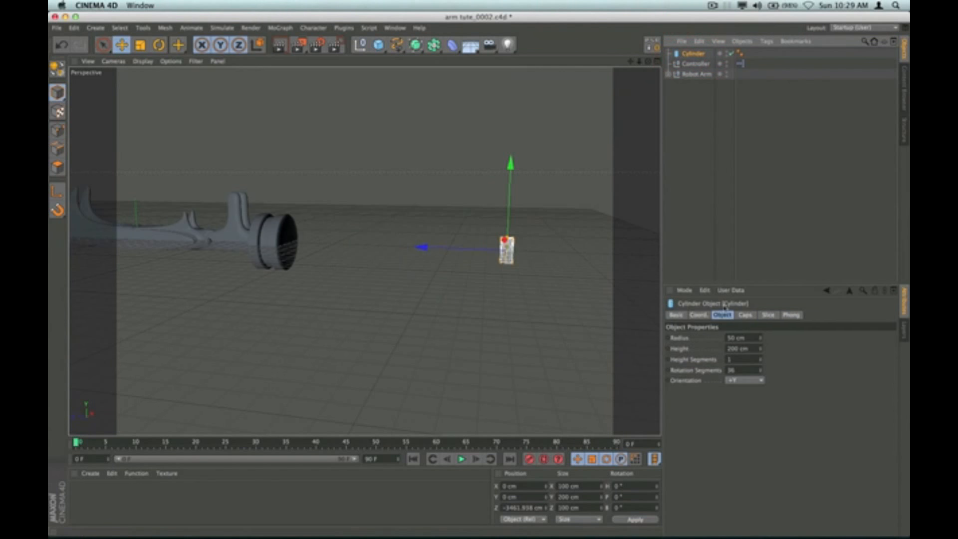
left_click(750, 380)
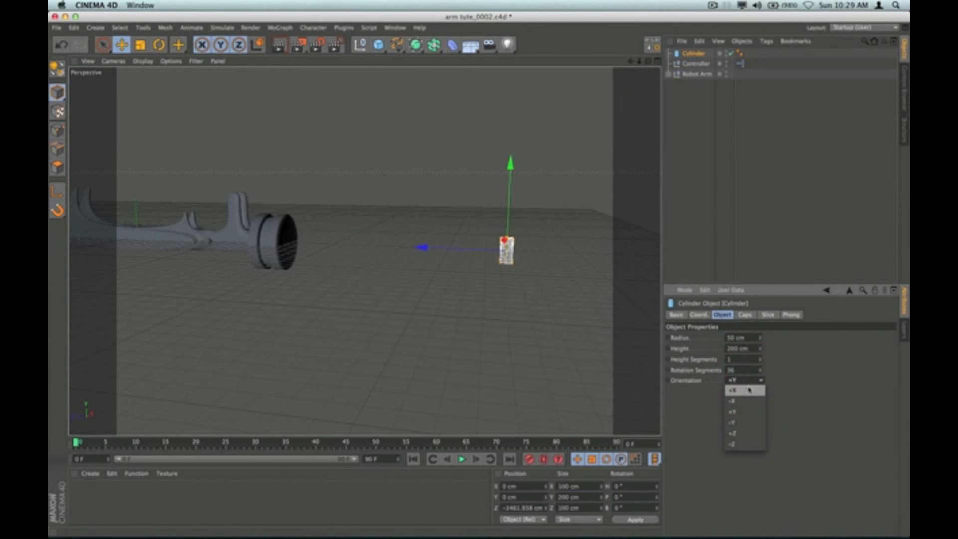
left_click(749, 393)
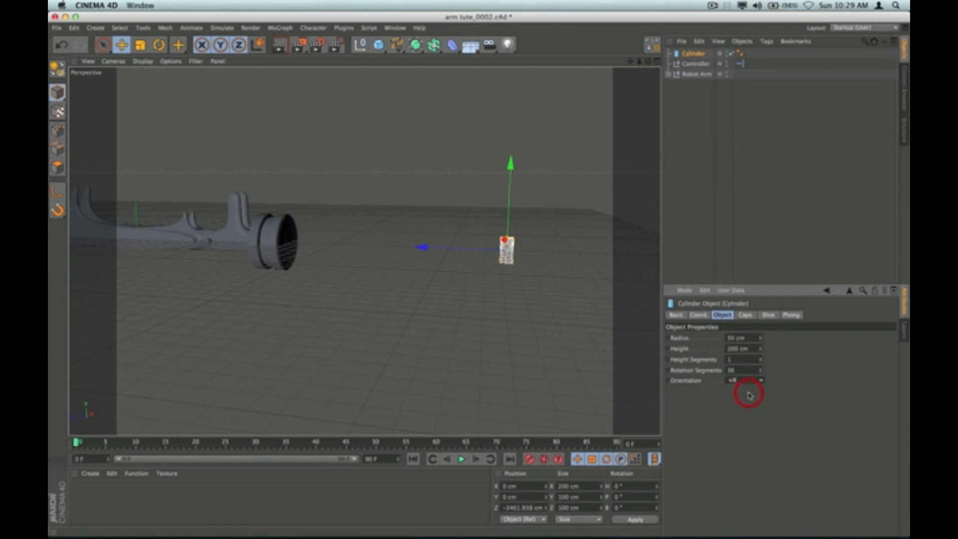
Step: Duplicate the cylinder with copy and paste and select the copy
left_click_drag(647, 64, 363, 250)
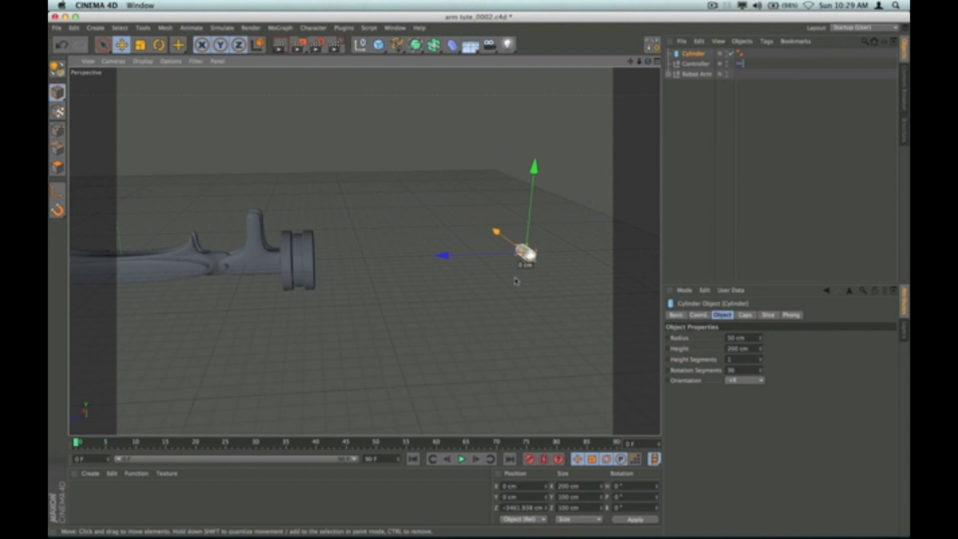
scroll(516, 281, "up", 5)
mouse_move(635, 64)
left_mouse_down()
mouse_move(364, 252)
mouse_move(631, 64)
left_mouse_up()
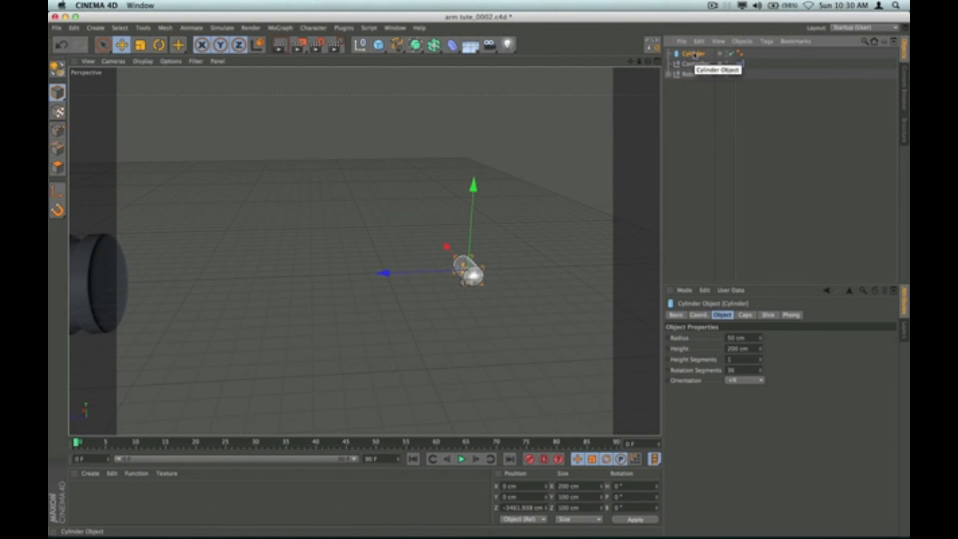
key("super+c")
key("super+v")
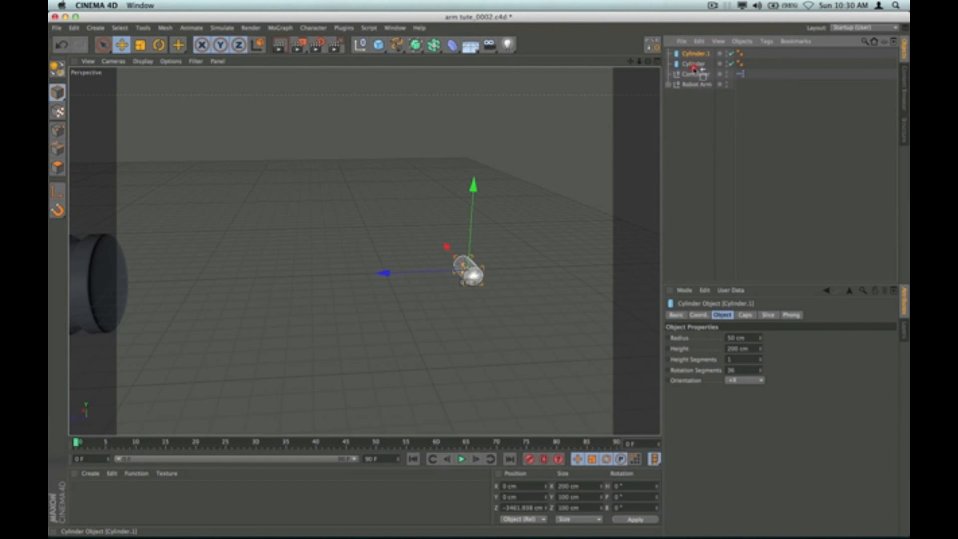
left_click(694, 56)
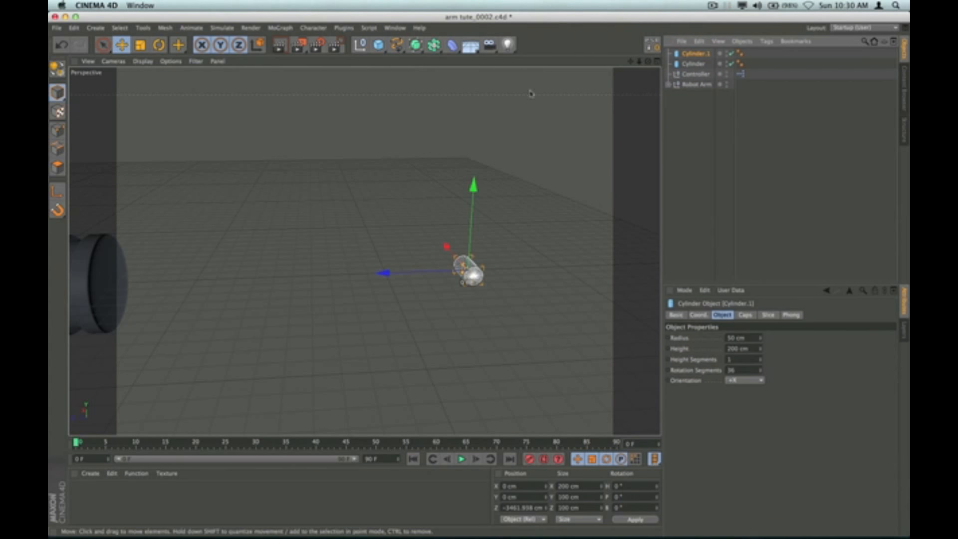
left_click(711, 6)
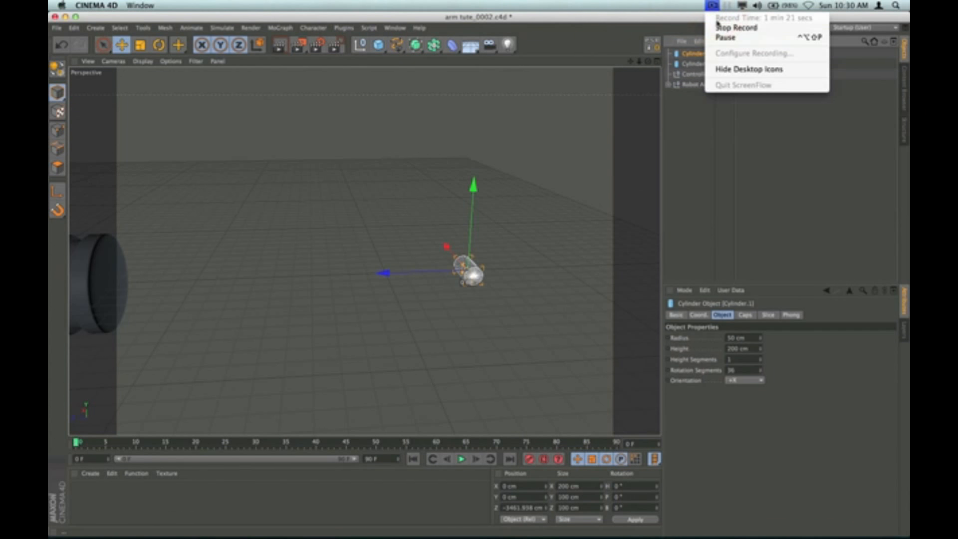
left_click(723, 39)
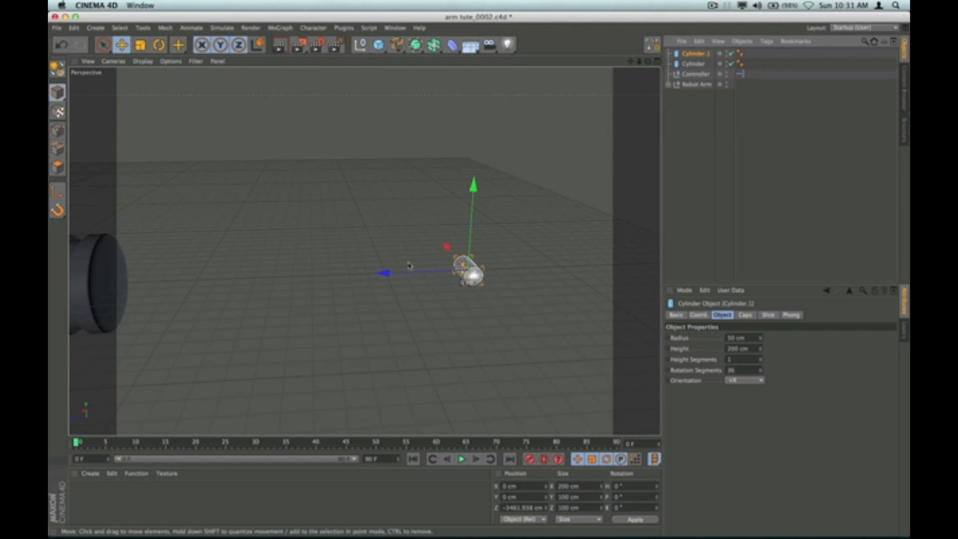
Step: Move the copied cylinder along the Z axis to about -3002 cm, between the original and the arm, and deselect it
left_click_drag(384, 274, 302, 284)
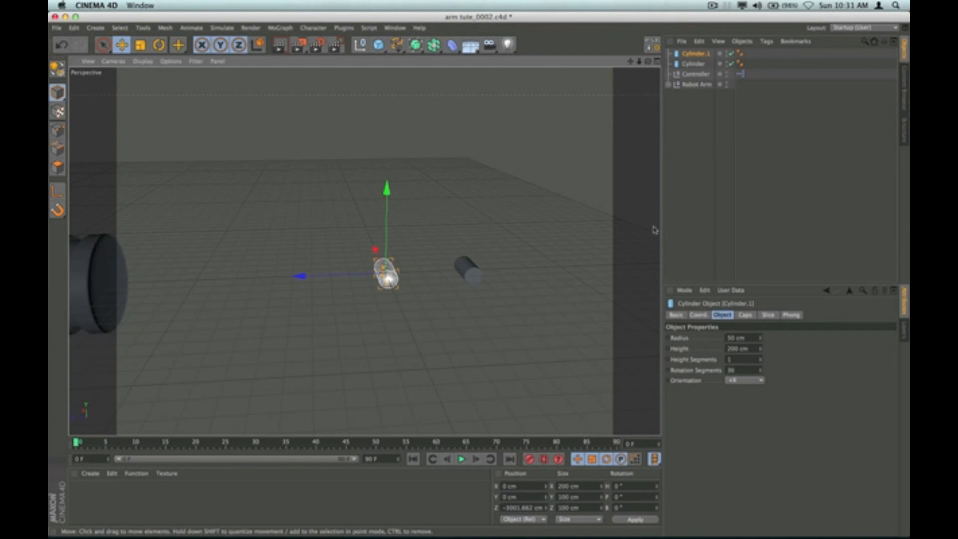
left_click(695, 123)
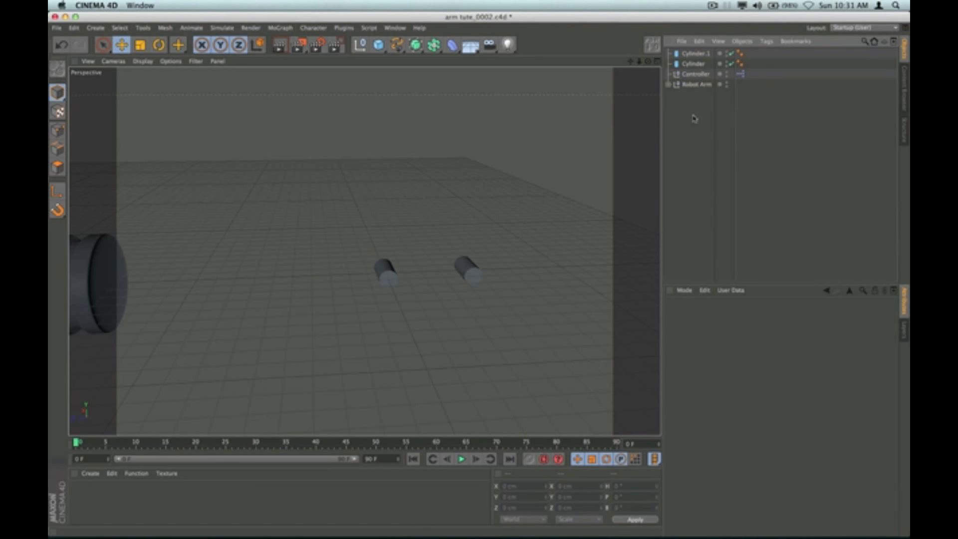
Step: Group the original cylinder under a new null that shares its position
left_click(696, 55)
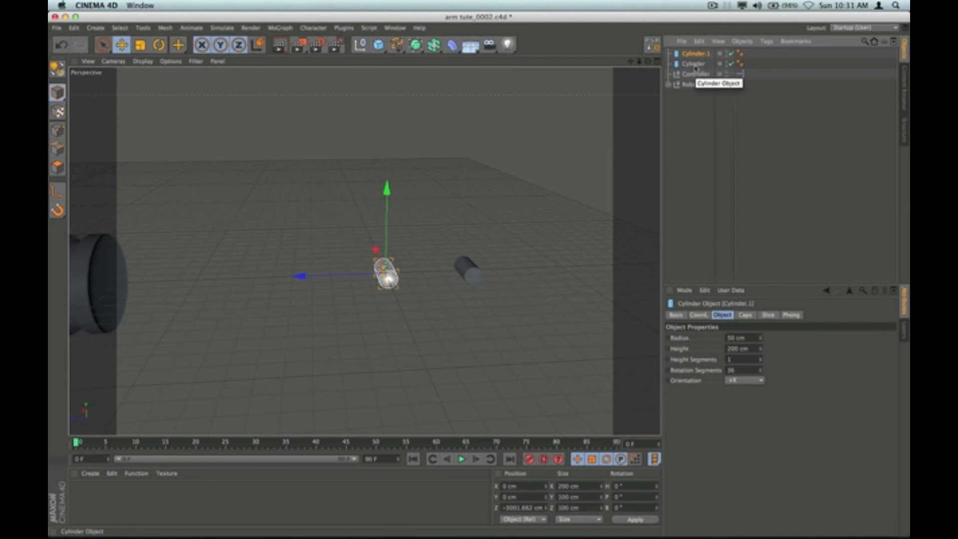
left_click(693, 64)
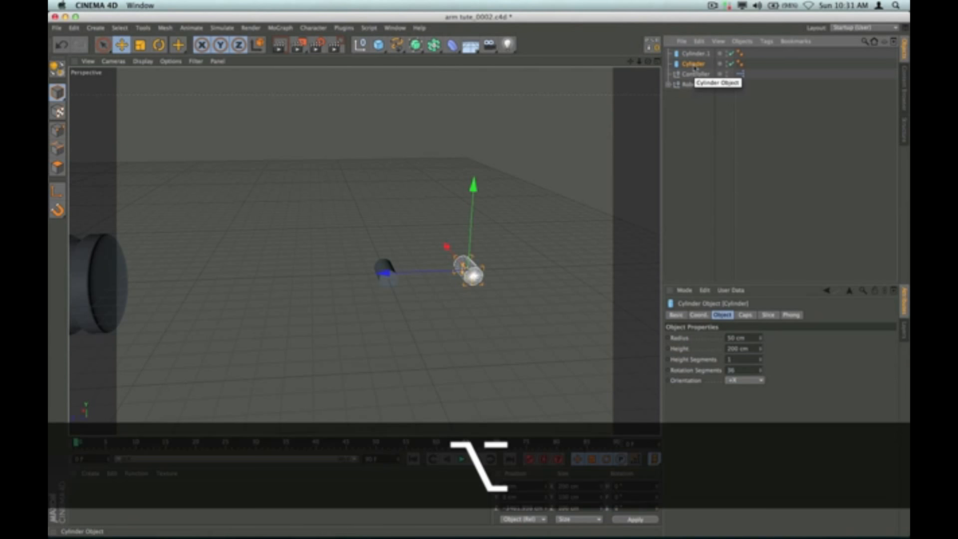
key("alt+g")
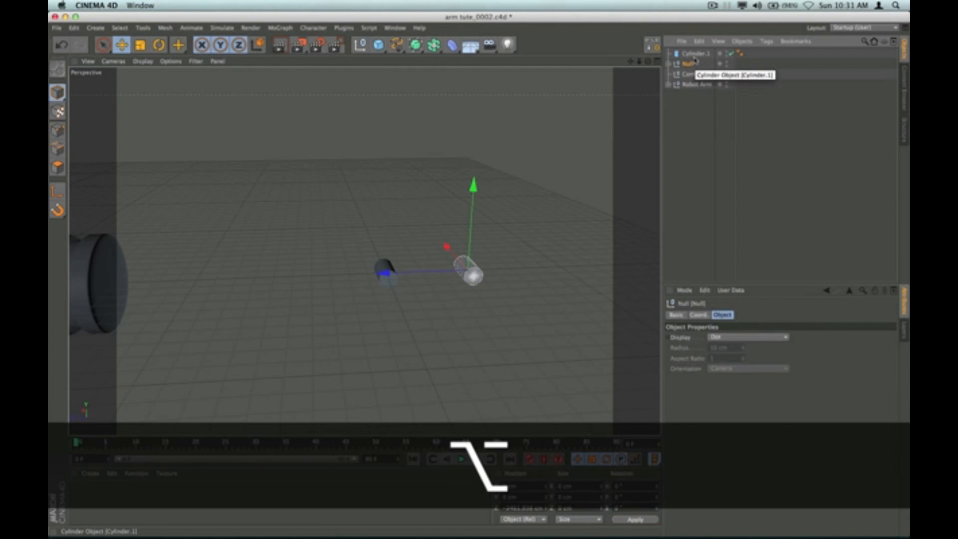
Step: Add a separate null object to the scene without grouping the copied cylinder
left_click(695, 54)
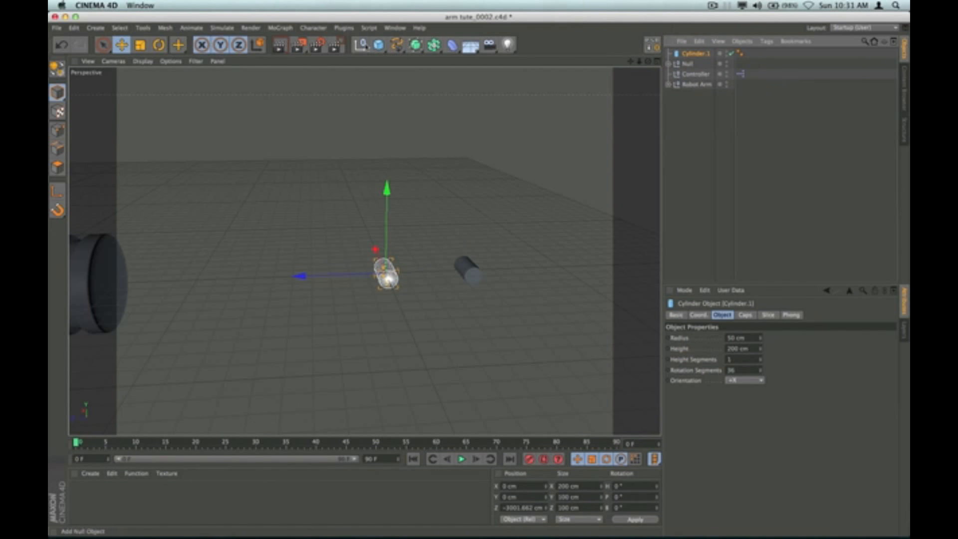
left_click_drag(379, 45, 407, 55)
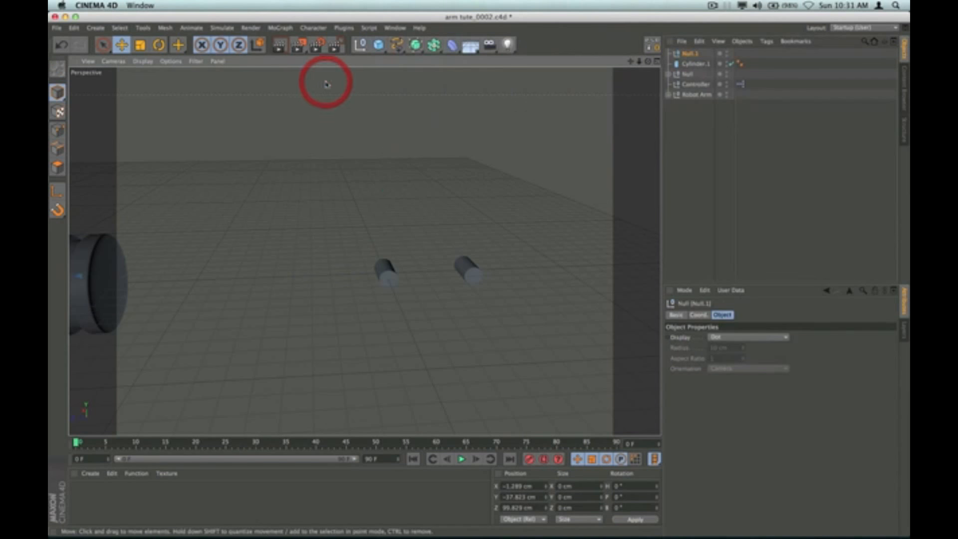
left_click(692, 54)
Step: Expand the original cylinder's null group and compare the axis positions and coordinates of the null and its child cylinder
left_click(691, 65)
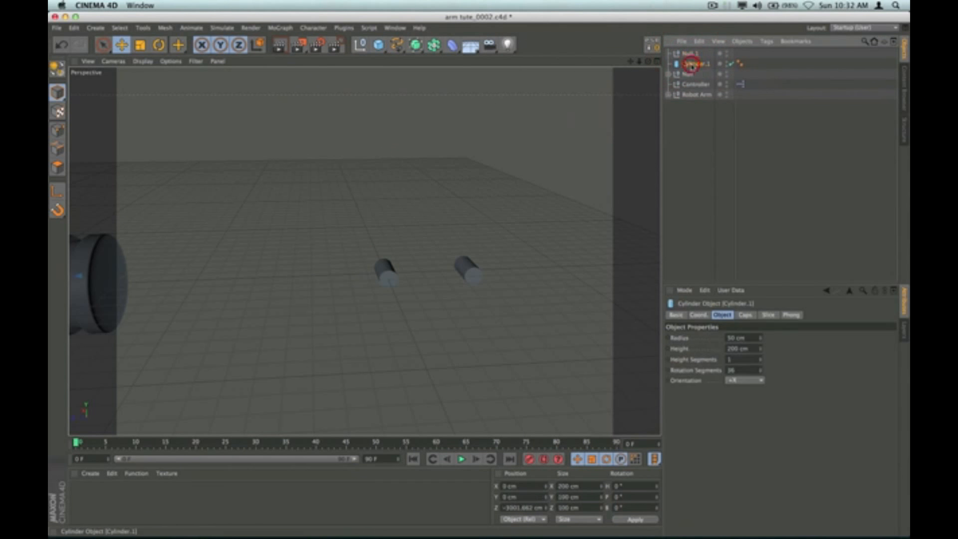
left_click(687, 75)
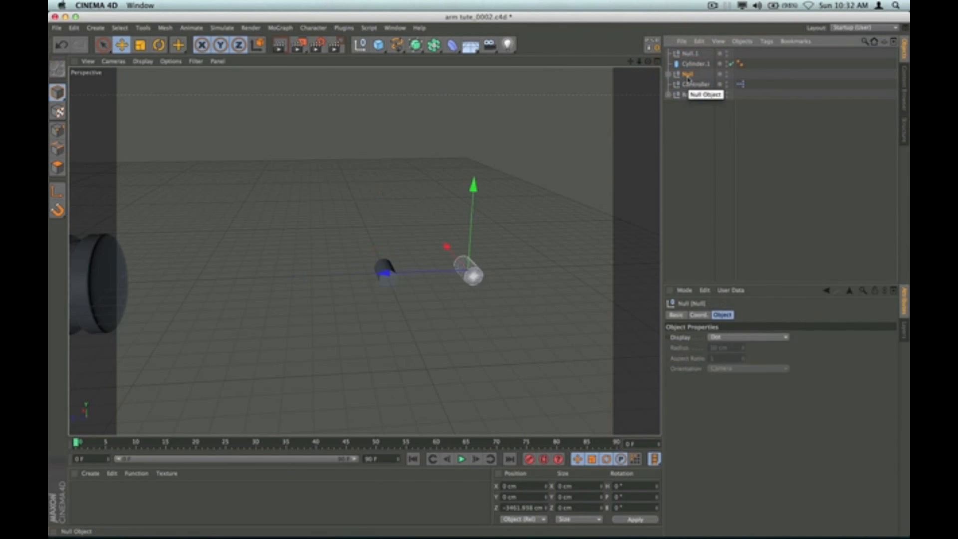
left_click(667, 73)
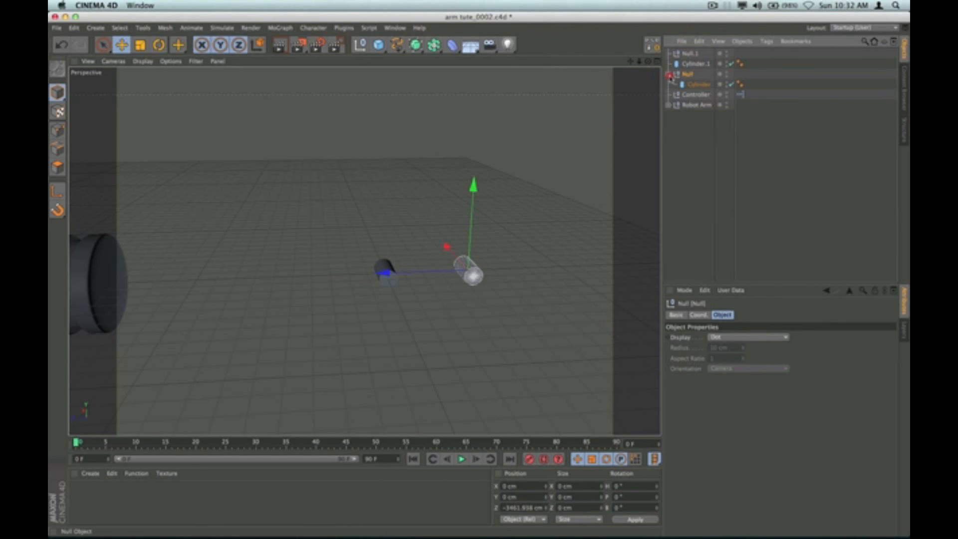
left_click(696, 85)
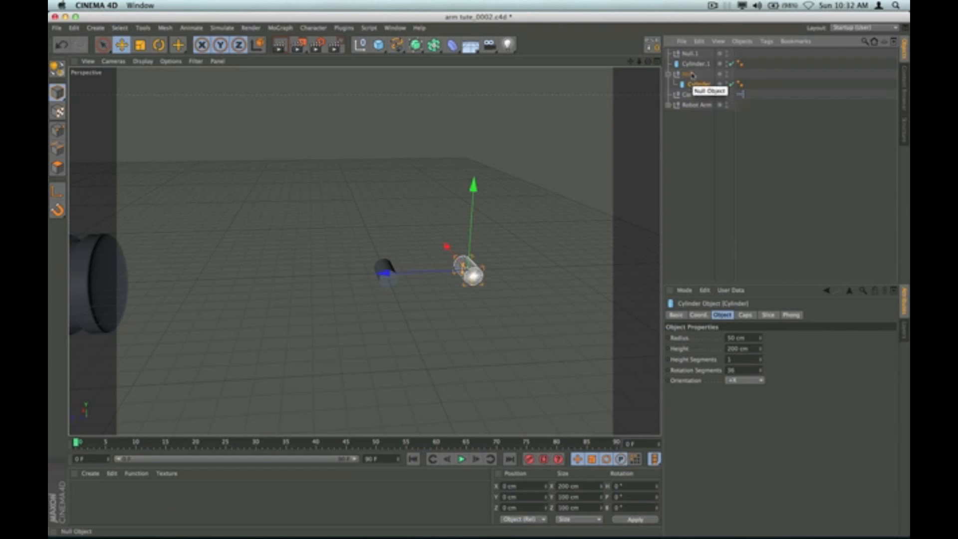
left_click(689, 74)
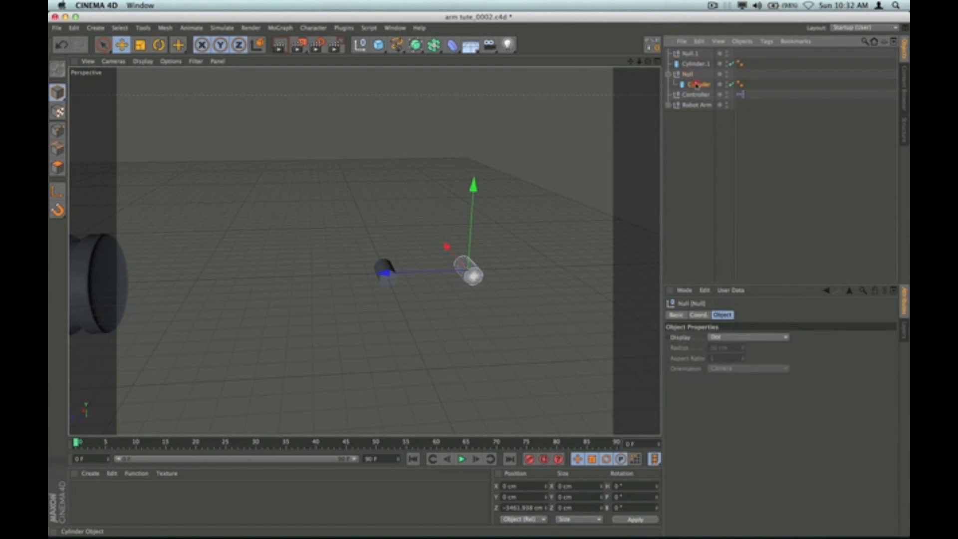
left_click(696, 85)
left_click(689, 75)
Step: Delete the loose null that has no child objects
left_click(690, 55)
key("Delete")
Step: Group the copied cylinder under a null of its own
left_click(693, 54)
key("alt+g")
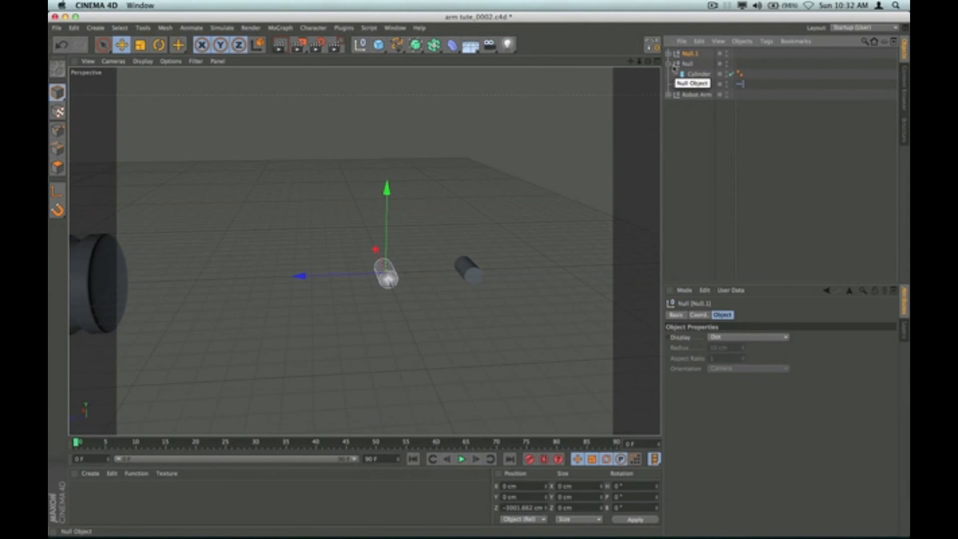
Step: Create a circle spline and nest it inside a new Extrude NURBS object
left_click(668, 53)
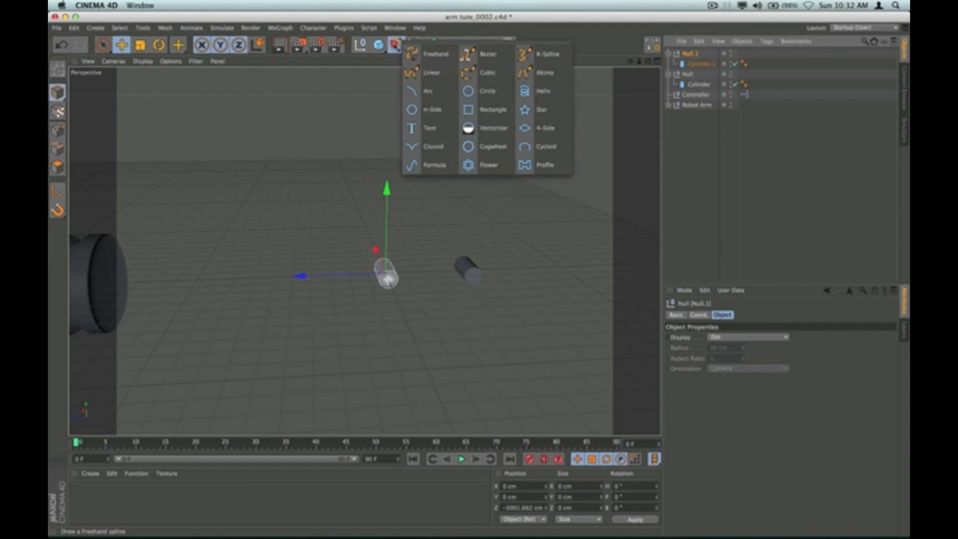
left_click(470, 92)
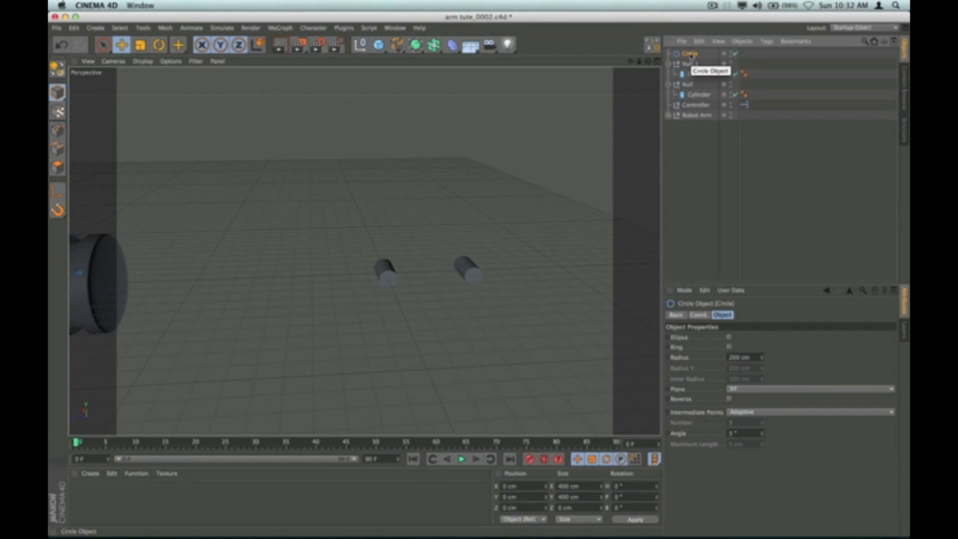
left_click(415, 45)
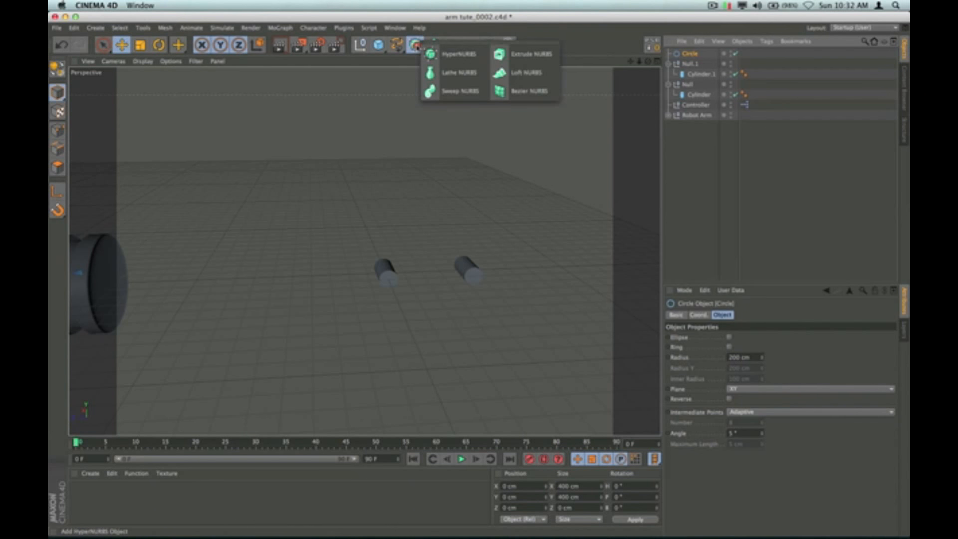
left_click(532, 55)
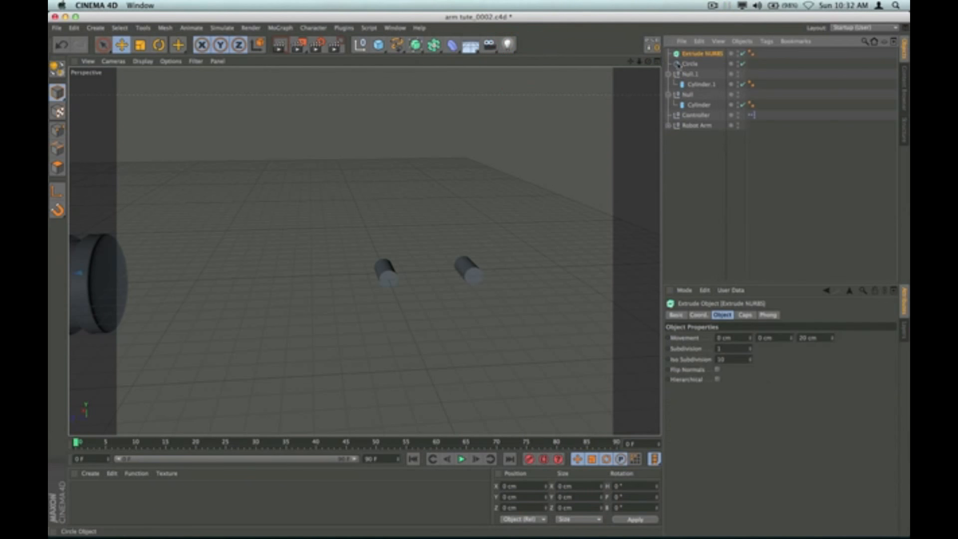
left_click_drag(689, 65, 698, 55)
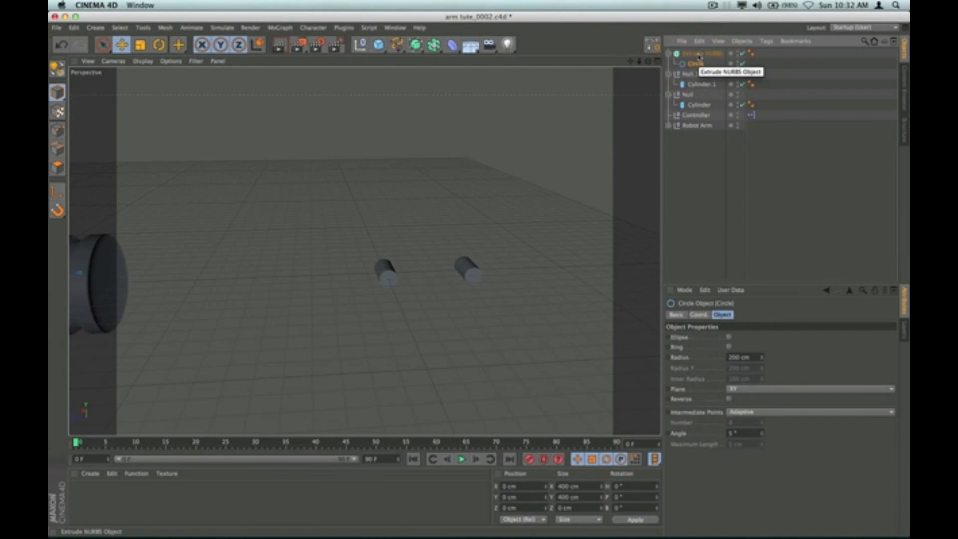
Step: Make the Extrude NURBS a child of the original cylinder and reset its position, scale and rotation
left_click(698, 55)
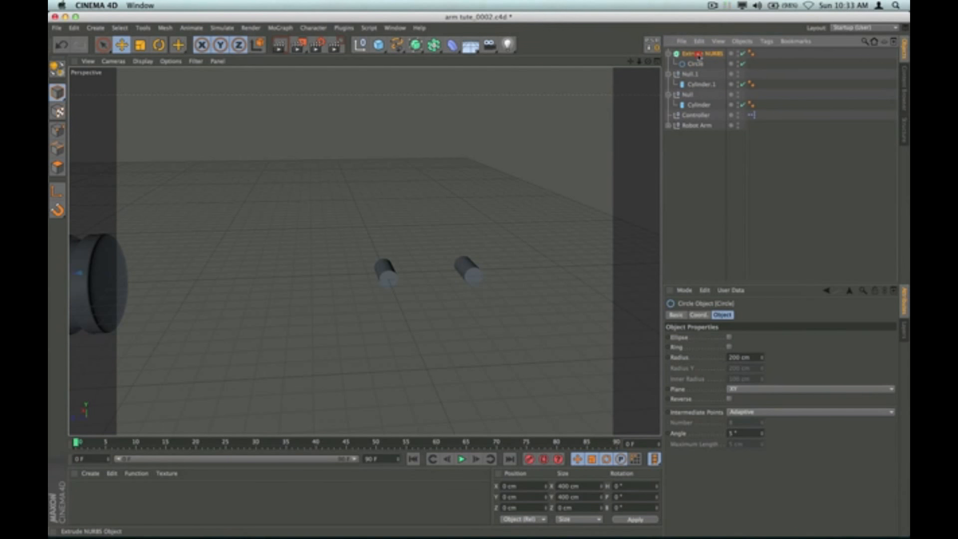
left_click_drag(698, 56, 697, 107)
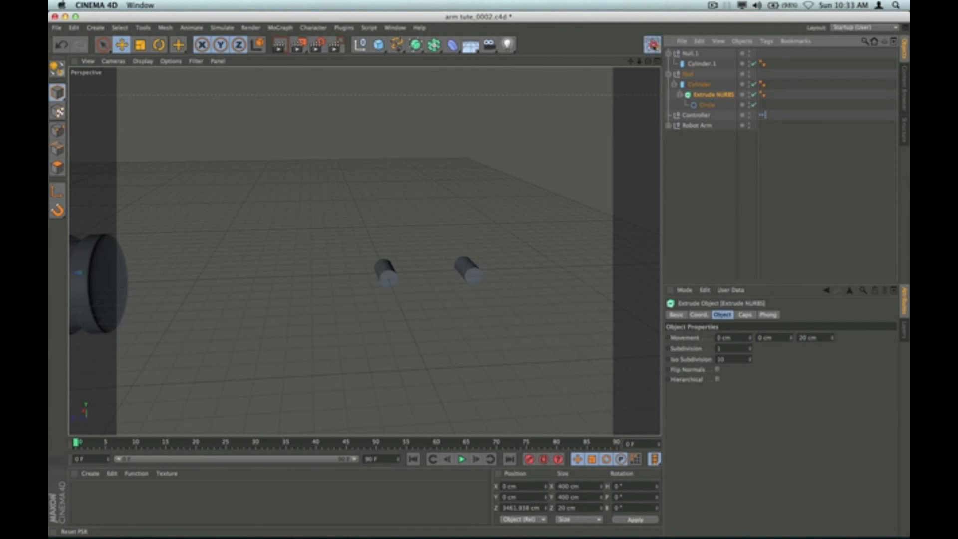
left_click(652, 45)
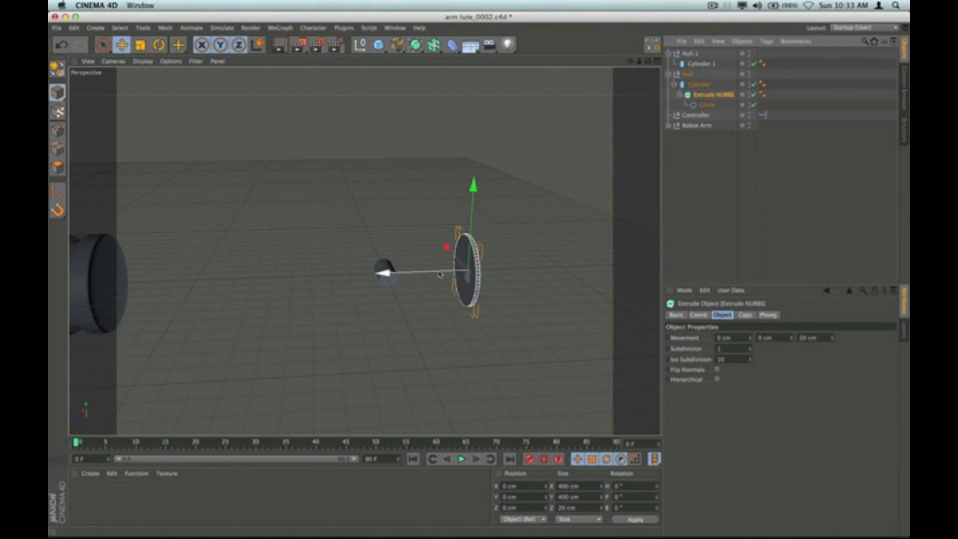
Step: Set the circle's radius to 27 cm and the Extrude NURBS's Z movement to 227 cm to form a rod
left_click(707, 106)
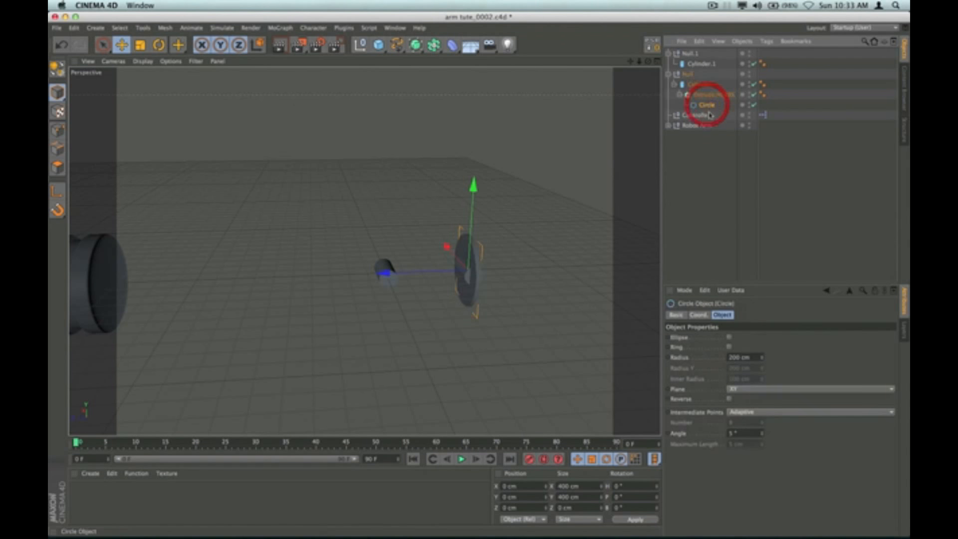
left_click_drag(762, 357, 761, 391)
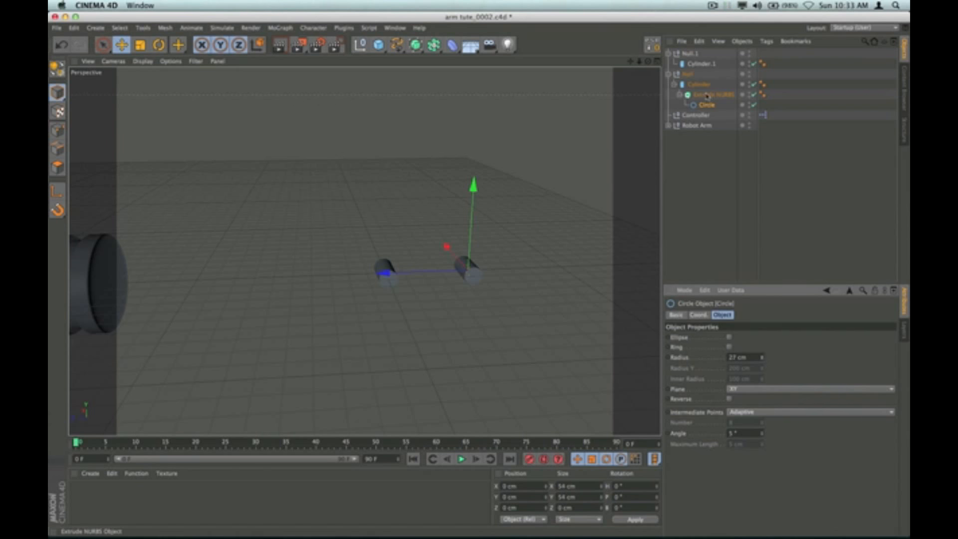
left_click(706, 95)
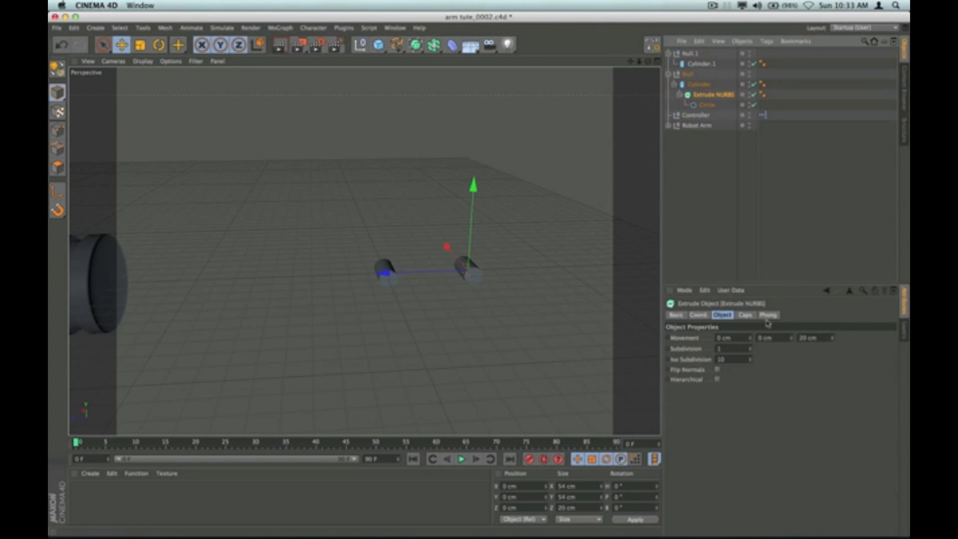
left_click(831, 338)
left_click_drag(831, 338, 832, 304)
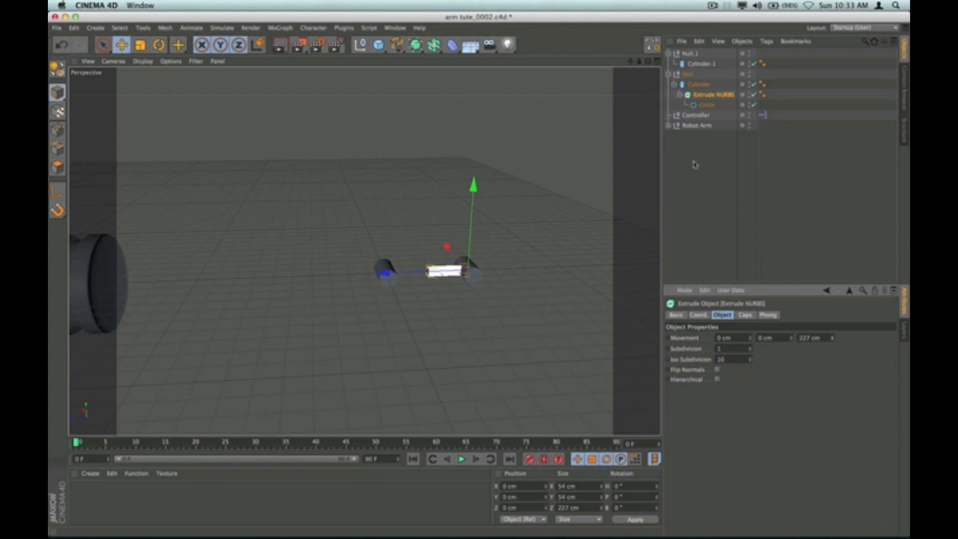
Step: Copy the Extrude NURBS with its circle under the copied cylinder and reset the copy's position, scale and rotation
left_click(697, 64)
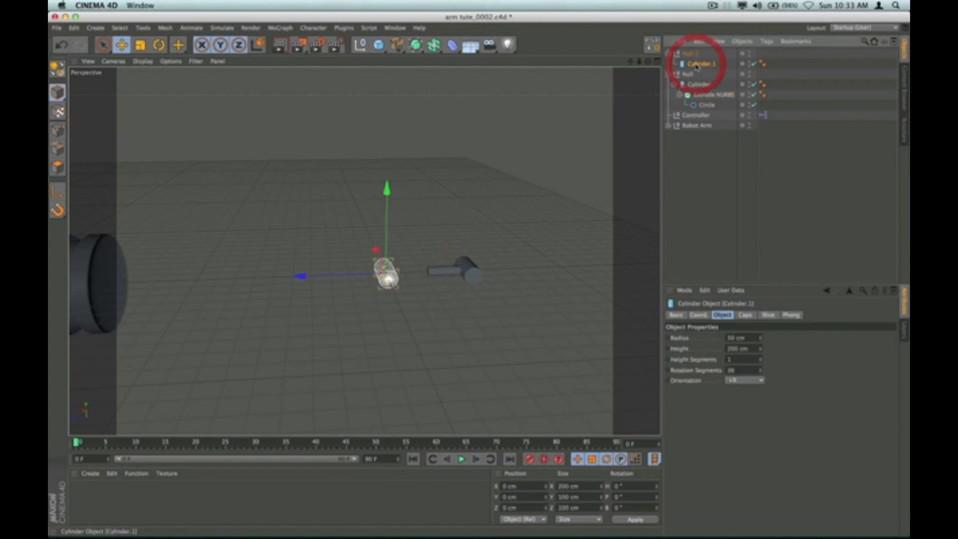
left_click_drag(703, 96, 702, 66)
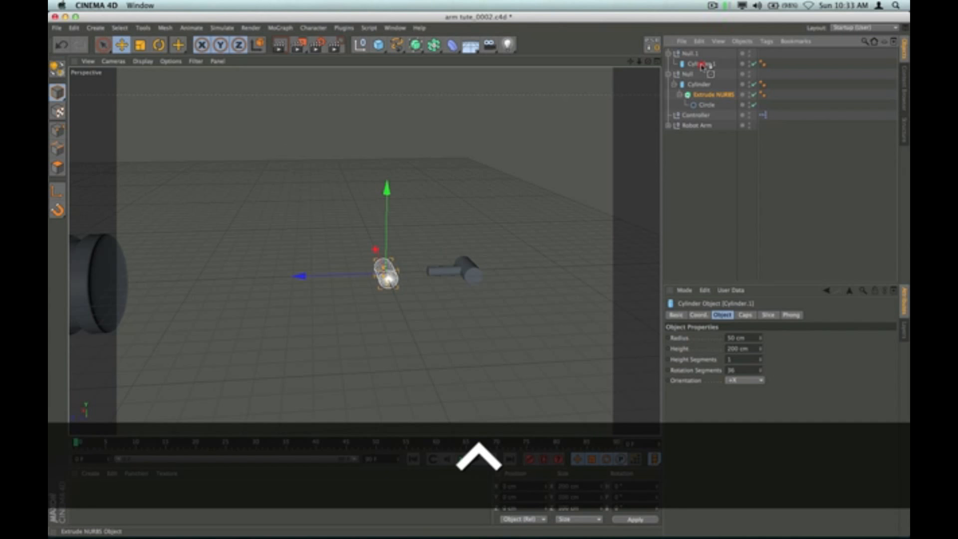
left_click_drag(701, 66, 702, 65)
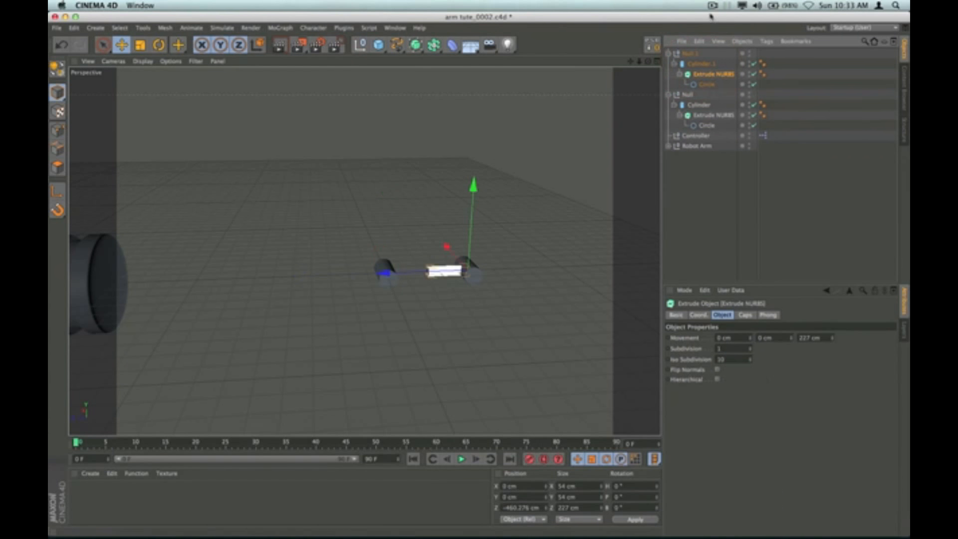
left_click(713, 8)
left_click(719, 35)
left_click(705, 74)
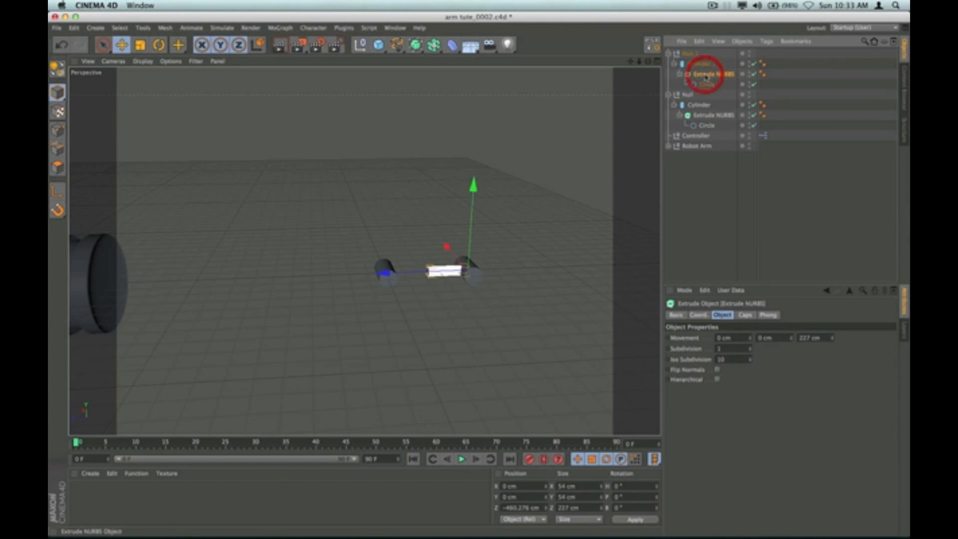
left_click(652, 44)
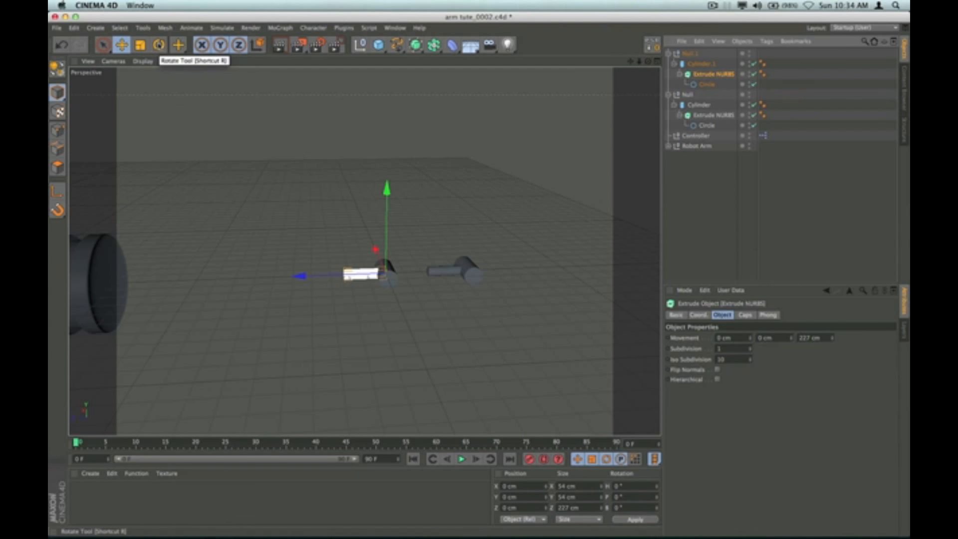
left_click(158, 45)
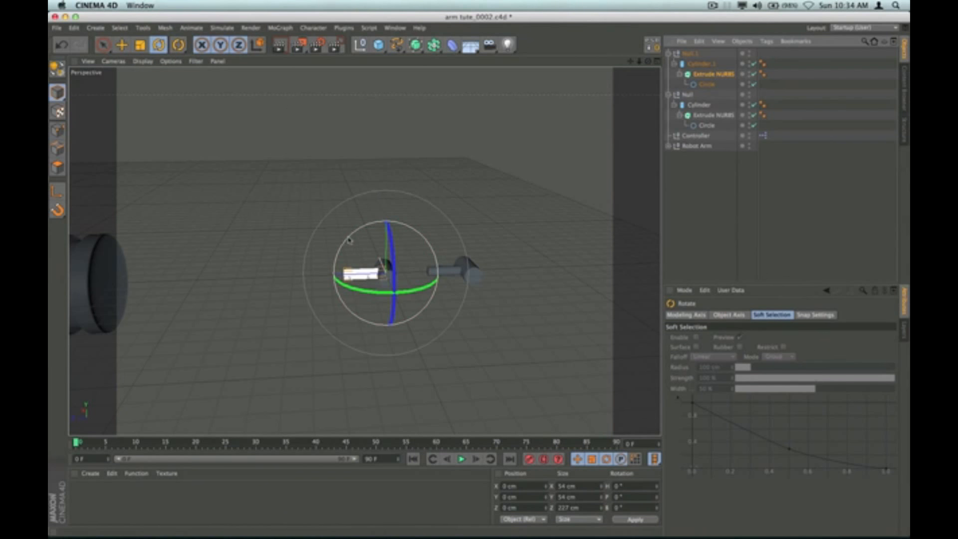
left_click_drag(346, 241, 432, 309)
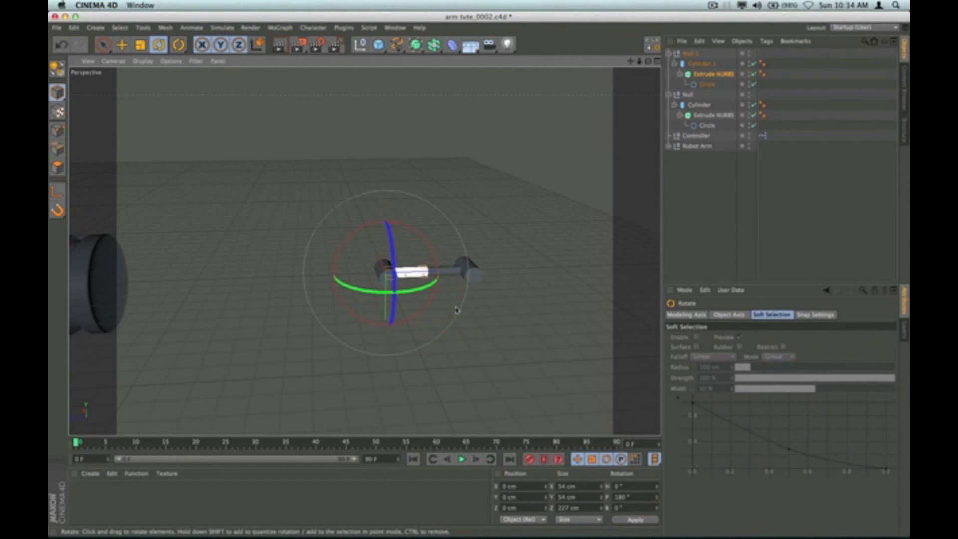
key("super+z")
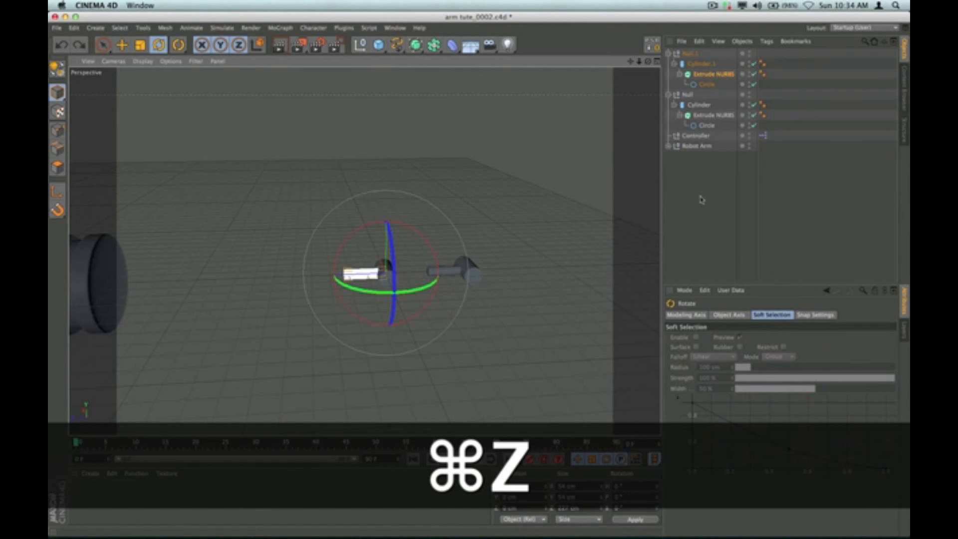
Step: Set the copied Extrude NURBS's pitch rotation to 180° so its rod points towards the original cylinder
left_click(701, 75)
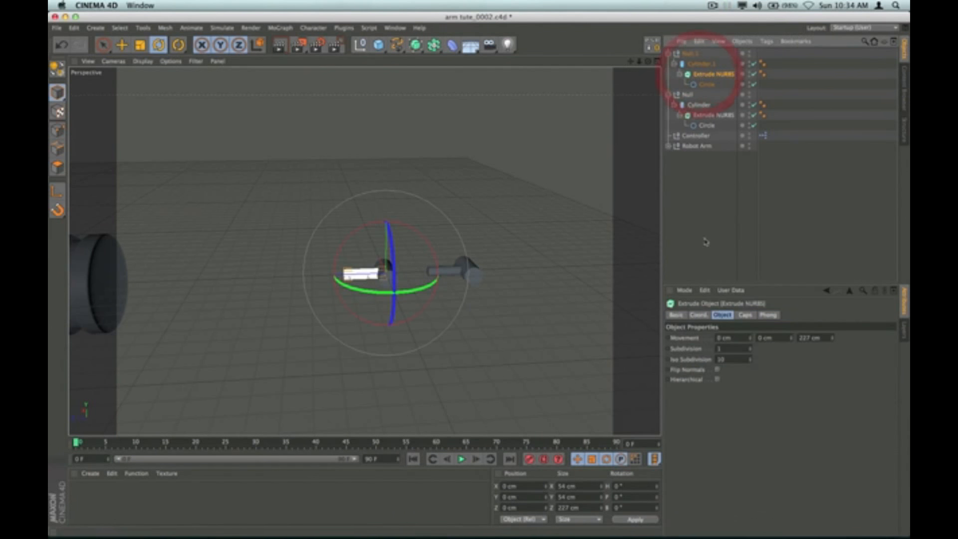
left_click(698, 316)
left_click(821, 348)
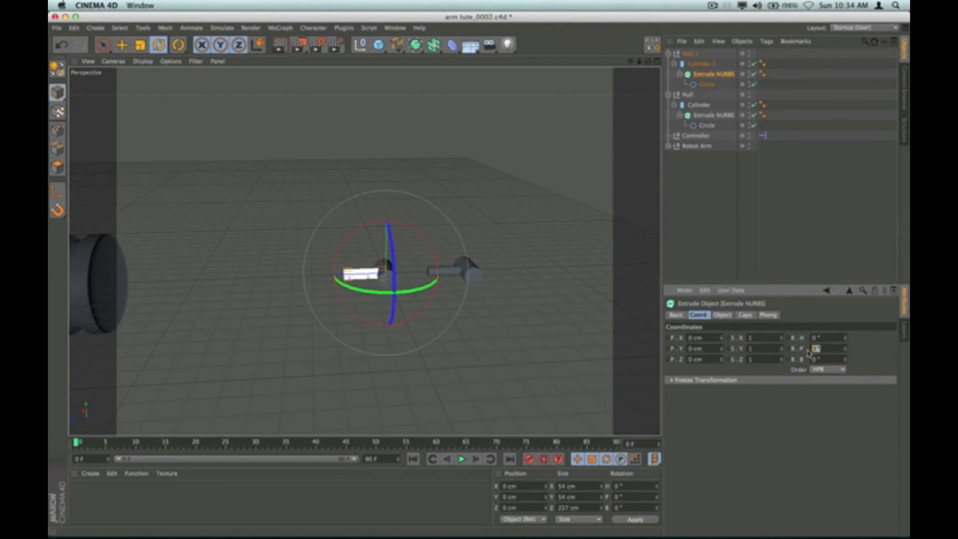
type("180")
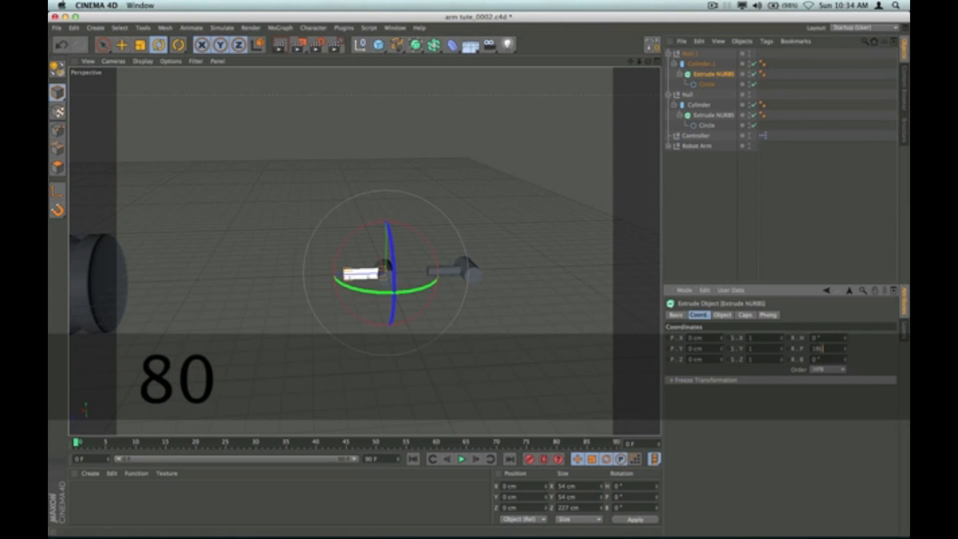
key("Return")
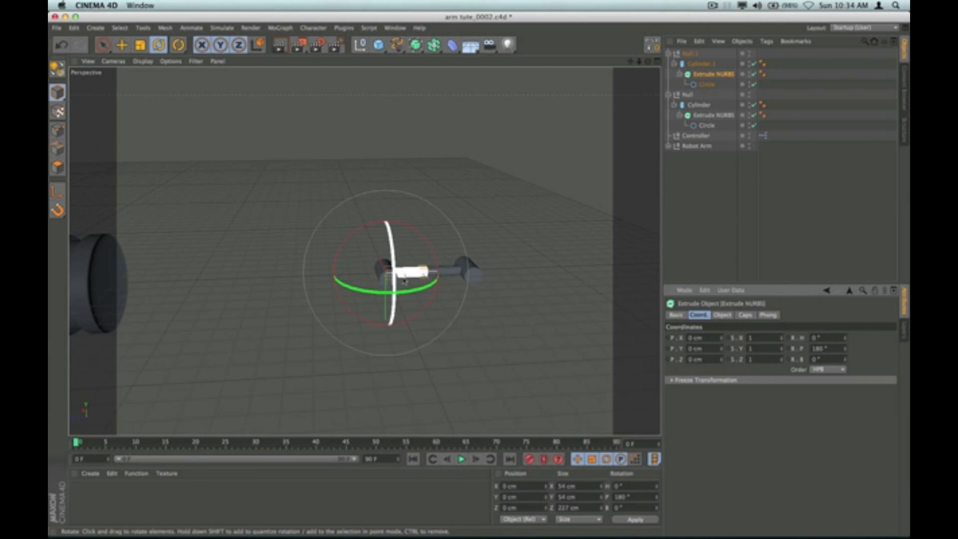
left_click(722, 207)
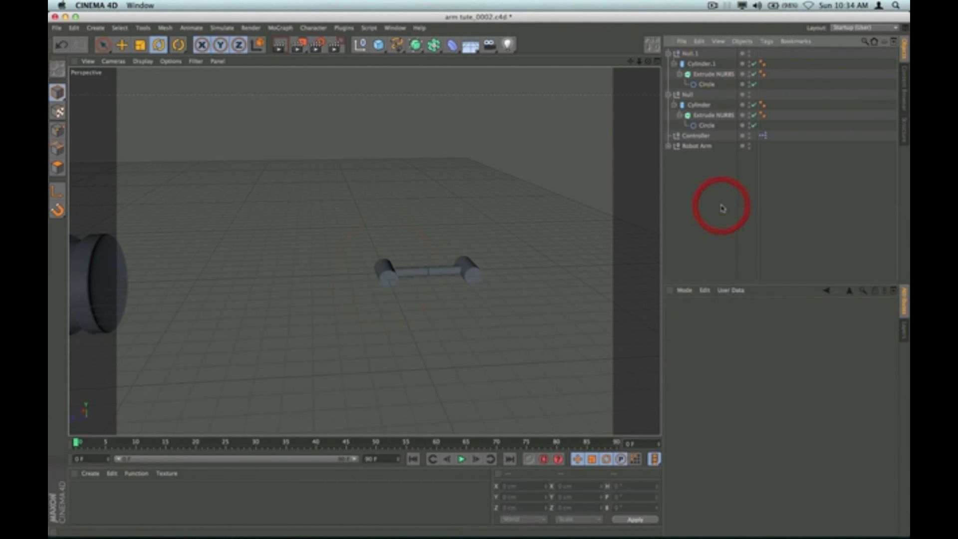
Step: Reduce the radius of the copied rod's circle to 19 cm so it is thinner than the other rod
left_click(706, 86)
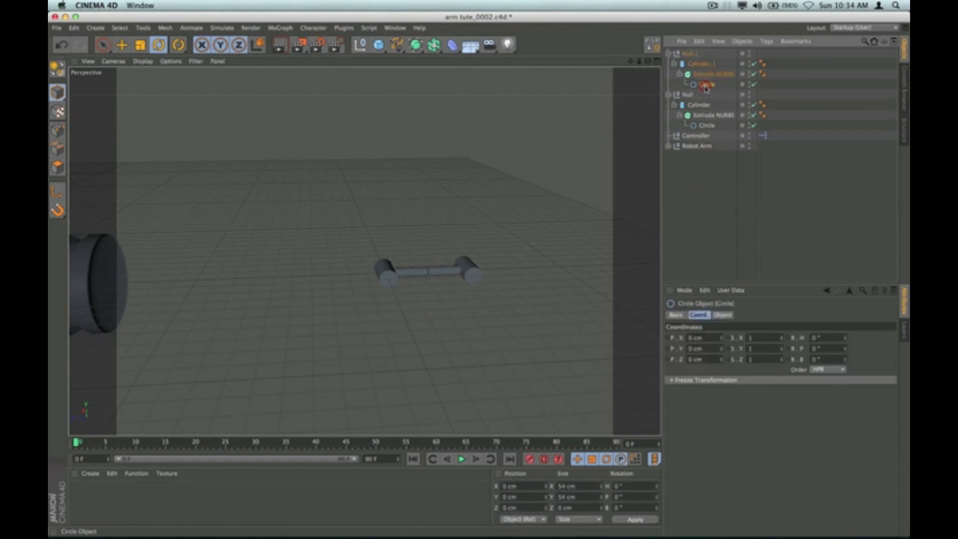
left_click(720, 315)
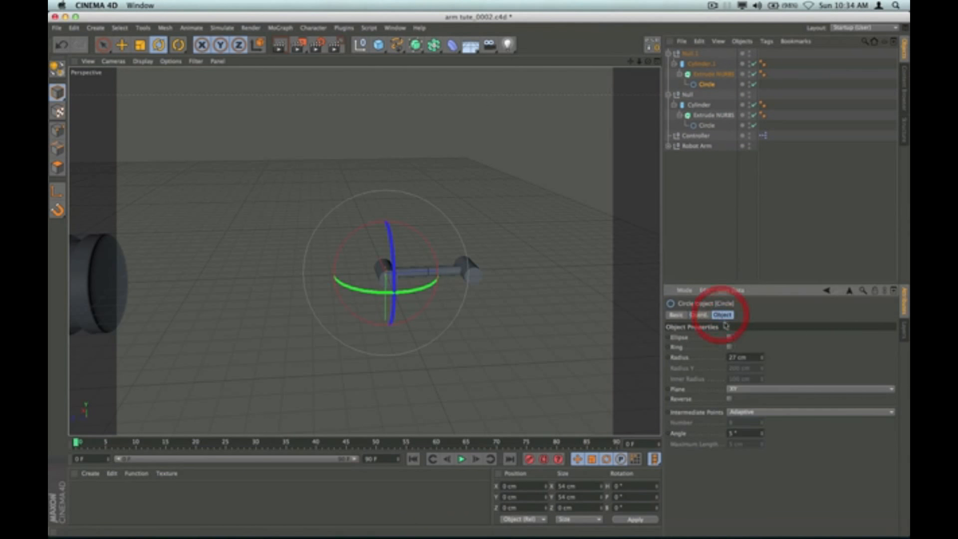
left_click(761, 360)
left_click(761, 360)
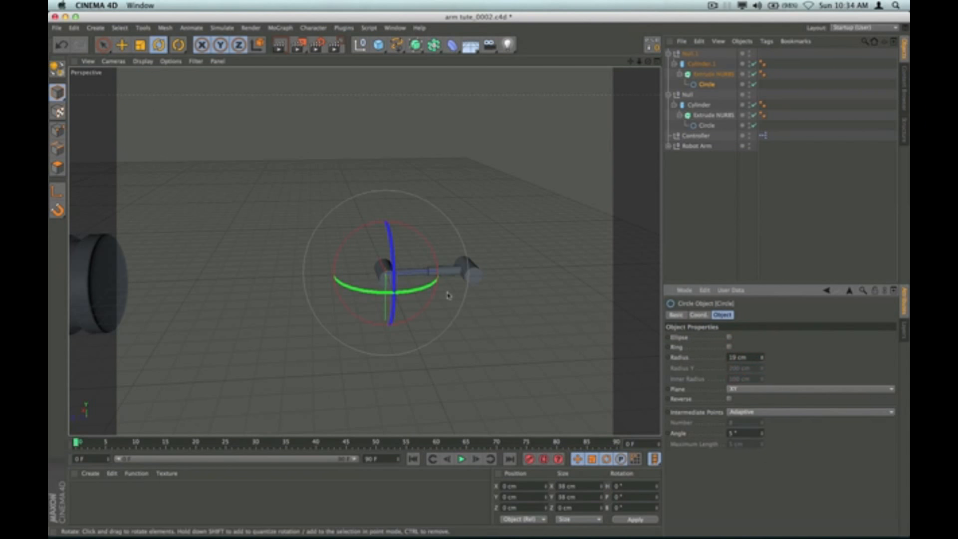
Step: Lengthen the thinner rod by setting its Extrude NURBS's Z movement to 240 cm, reaching into the thicker rod
scroll(417, 275, "up", 5)
scroll(416, 275, "up", 6)
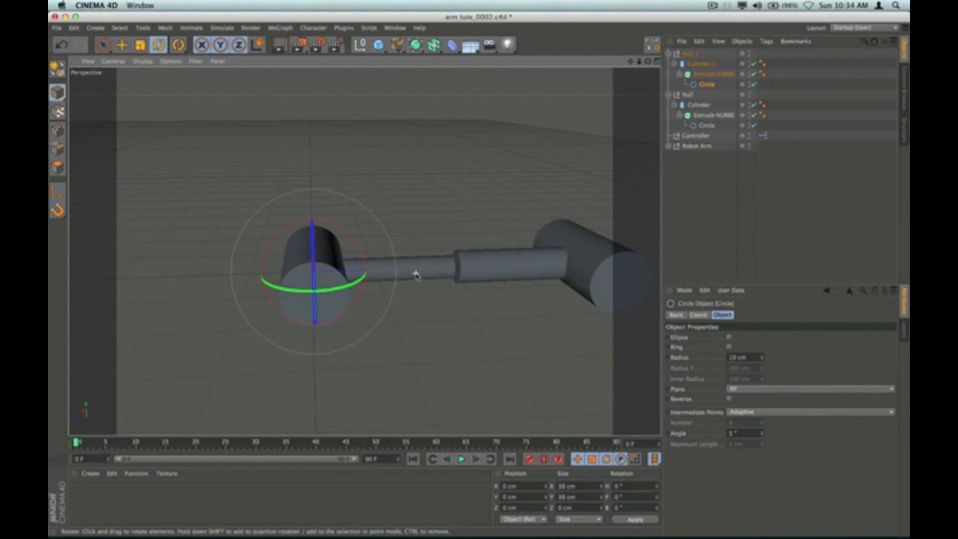
left_click_drag(630, 61, 584, 62)
left_click_drag(648, 62, 649, 92)
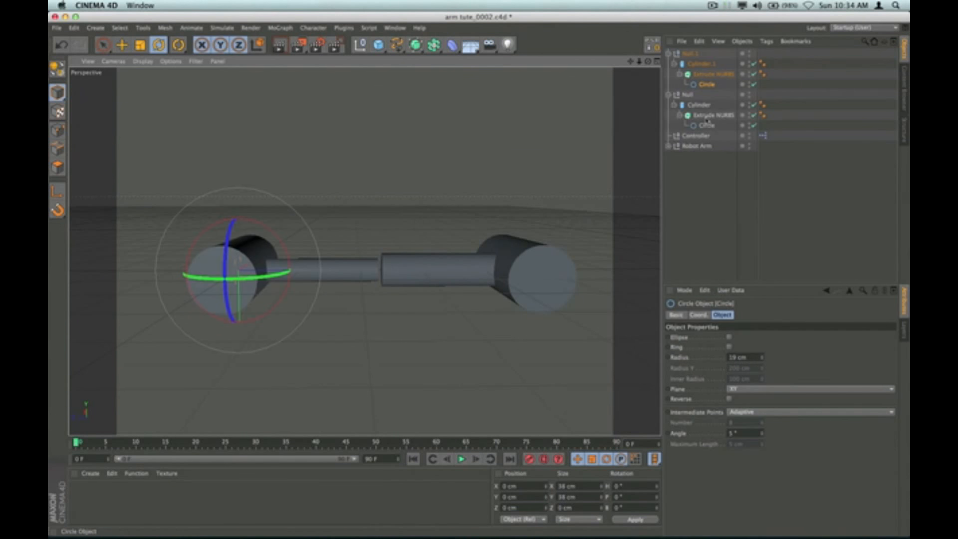
left_click(708, 75)
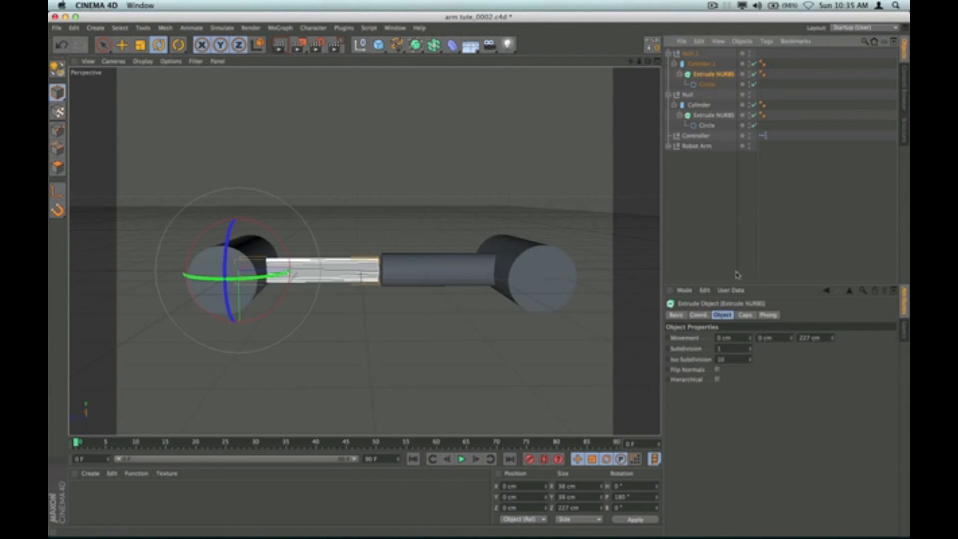
left_click_drag(832, 339, 832, 332)
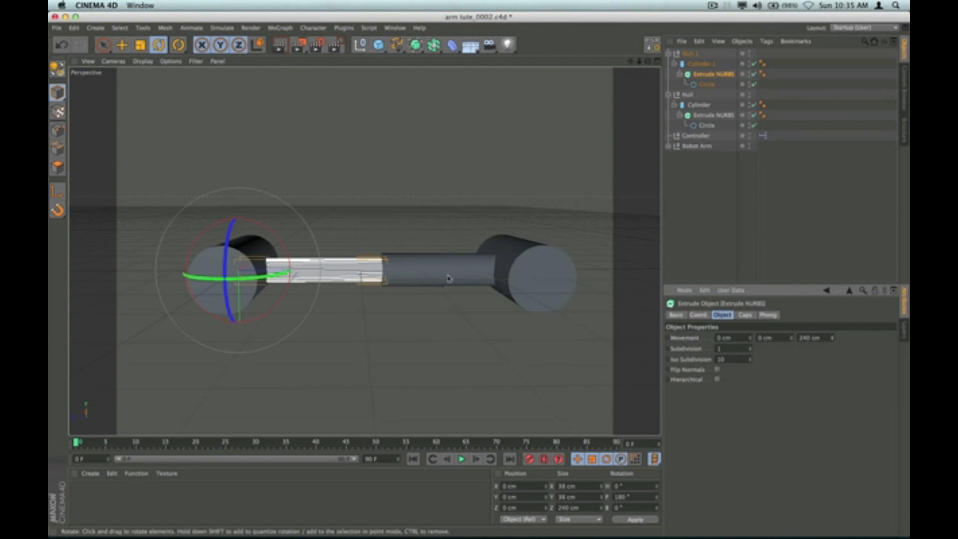
scroll(418, 273, "down", 5)
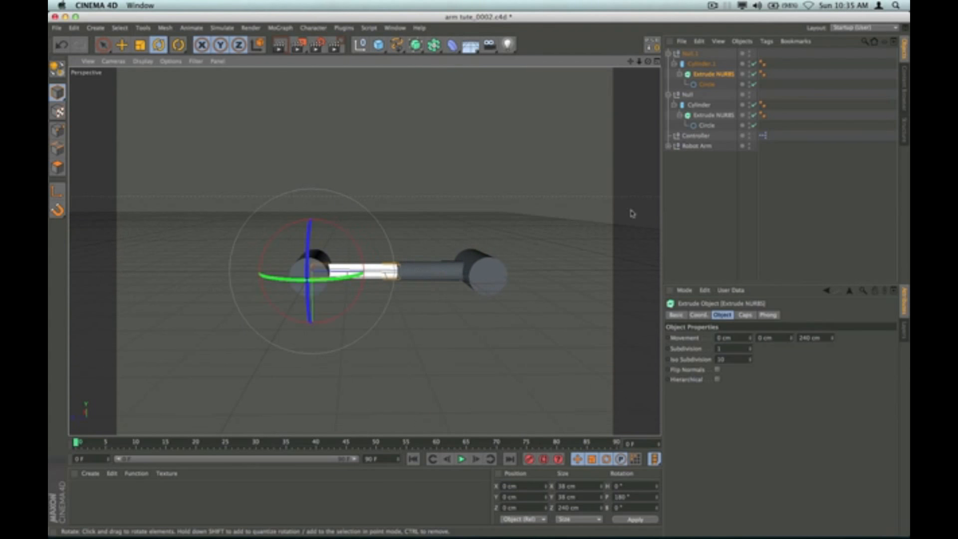
Step: Deselect everything and collapse the Extrude NURBS under the copied cylinder in the object hierarchy
left_click(716, 190)
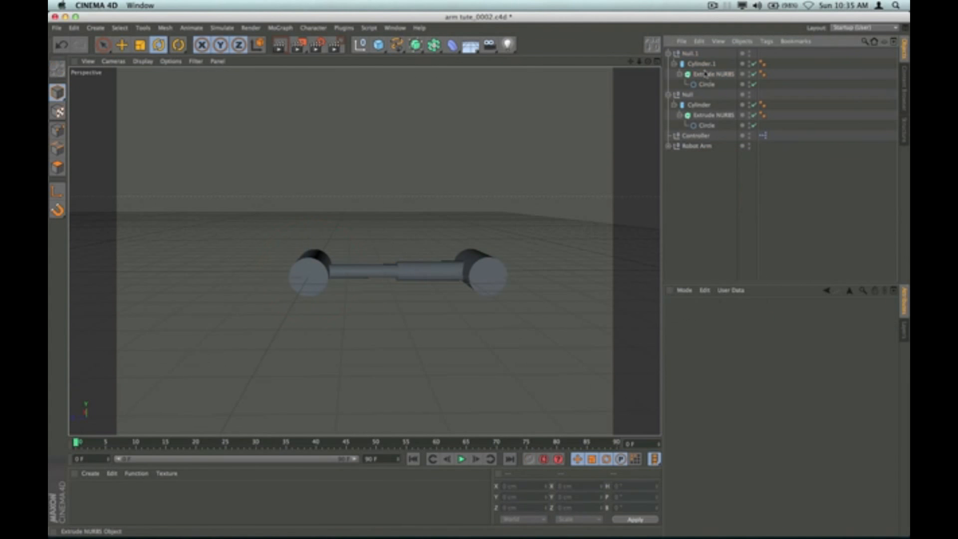
left_click(680, 74)
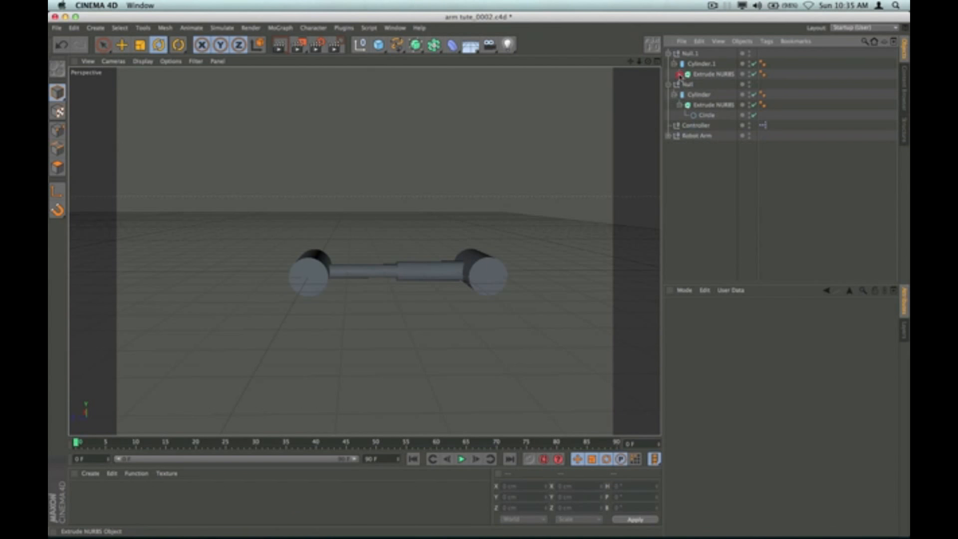
Step: Collapse the objects under both cylinders in the hierarchy and select the original cylinder
left_click(678, 104)
left_click(674, 95)
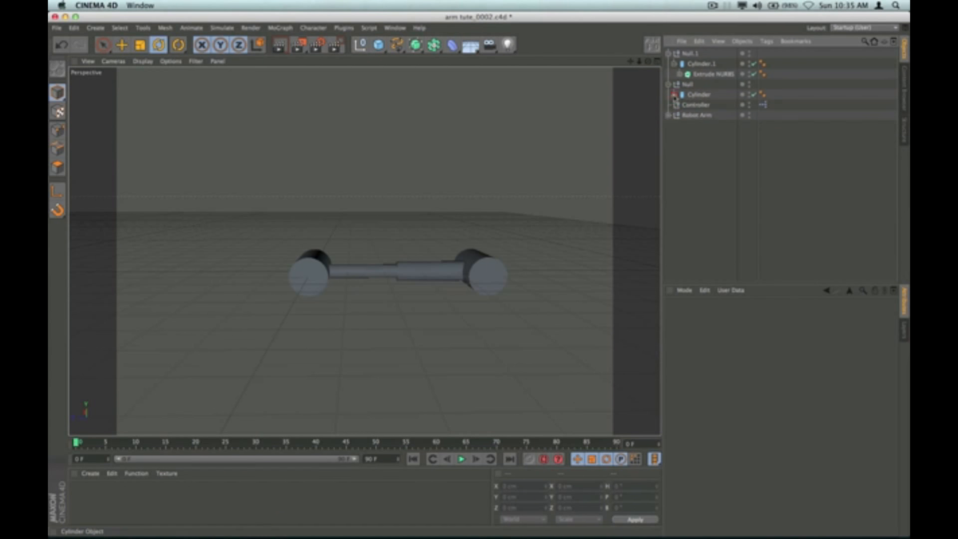
left_click(674, 63)
left_click(699, 64)
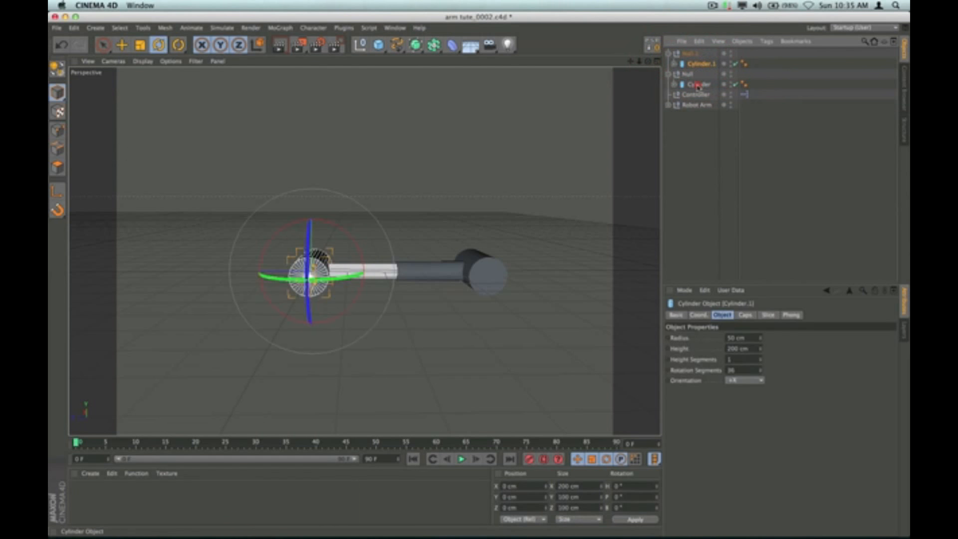
left_click(698, 84)
Step: Create a null inside the copied cylinder's group Null.1, reset its coordinates to zero, and place it above Cylinder.1
left_click_drag(648, 62, 673, 85)
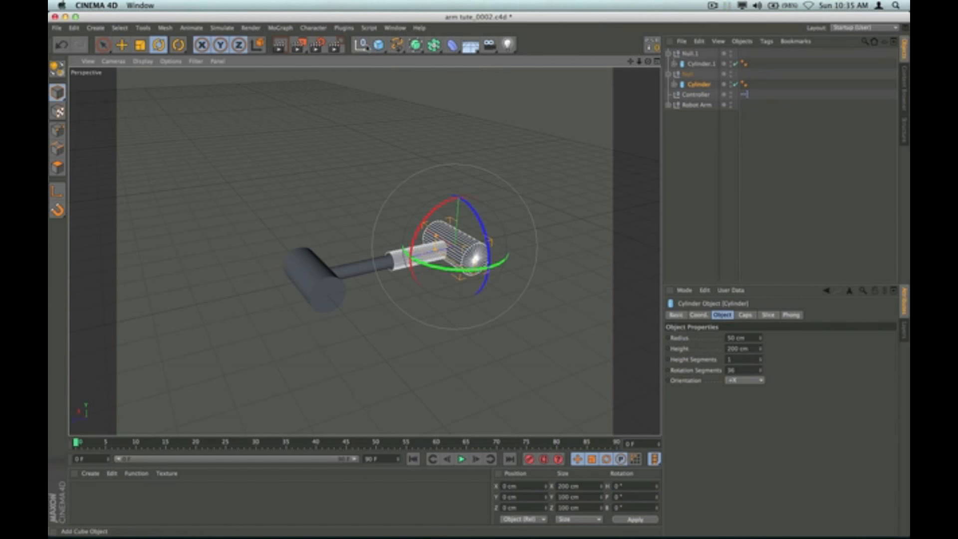
left_click(361, 45)
left_click_drag(689, 54, 698, 77)
left_click(651, 45)
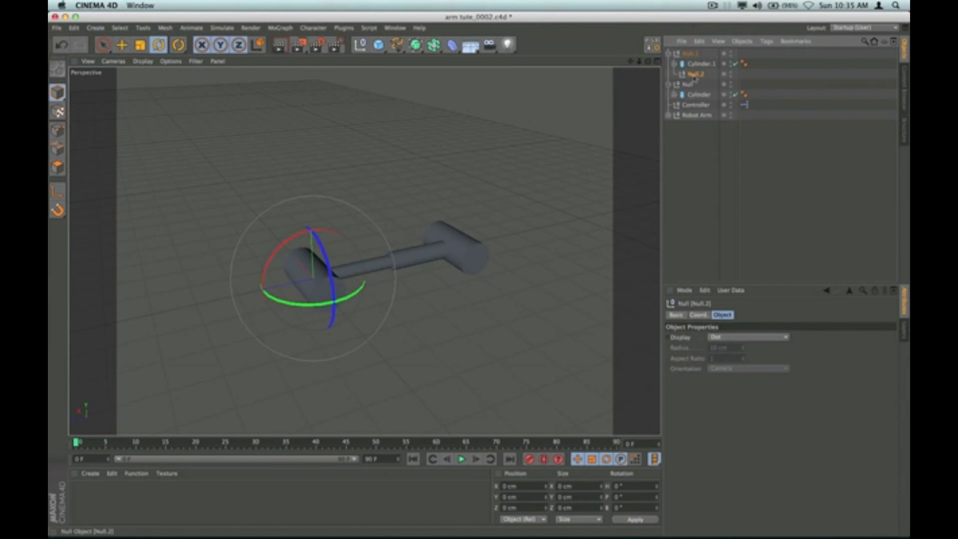
left_click_drag(692, 74, 693, 59)
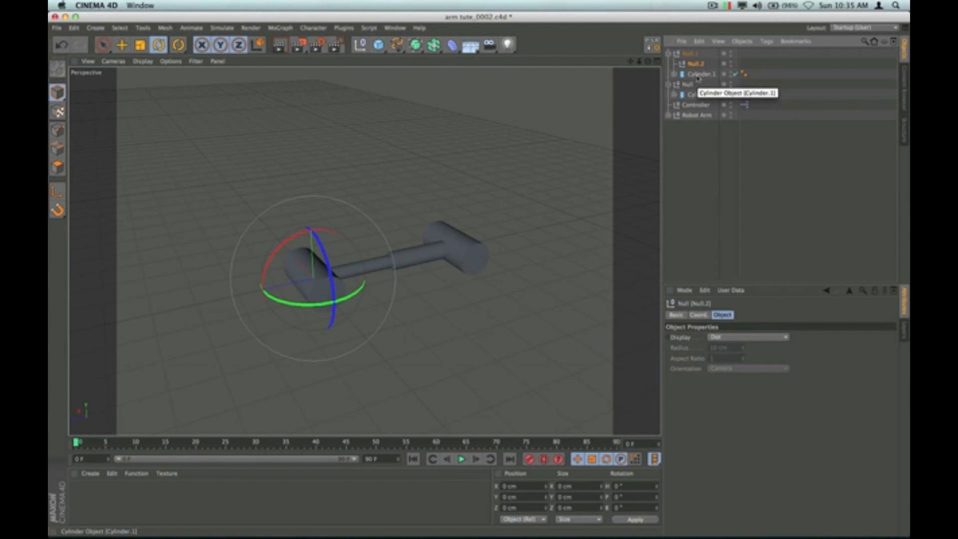
Step: Copy Null.2 into the original cylinder's null group, reset its coordinates to zero, and place it above Cylinder
left_click_drag(695, 65, 697, 100)
left_click(651, 44)
left_click_drag(700, 106, 698, 90)
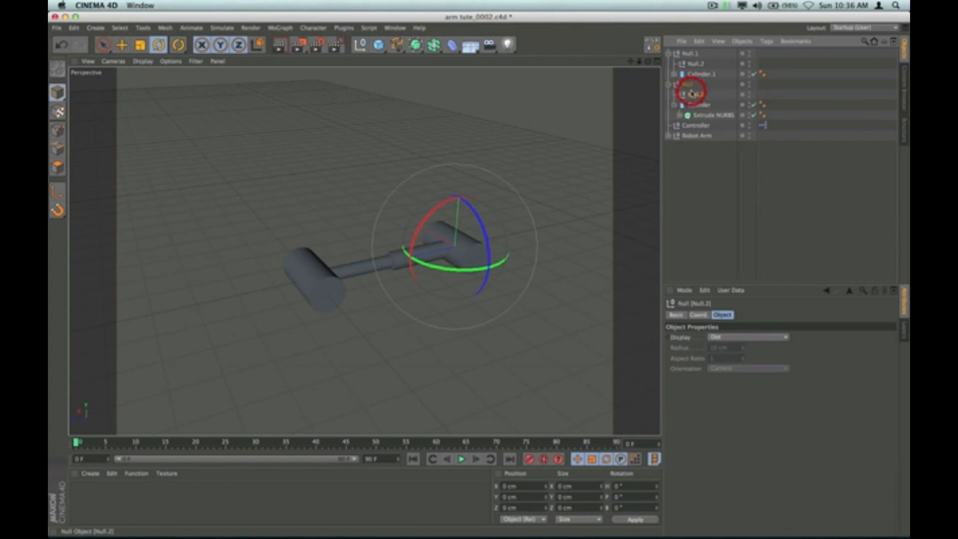
left_click(712, 6)
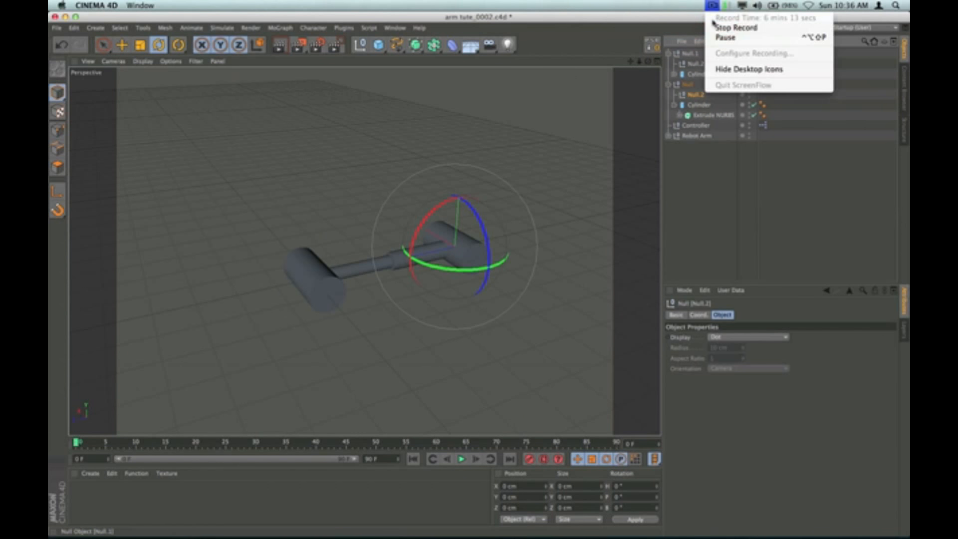
left_click(719, 37)
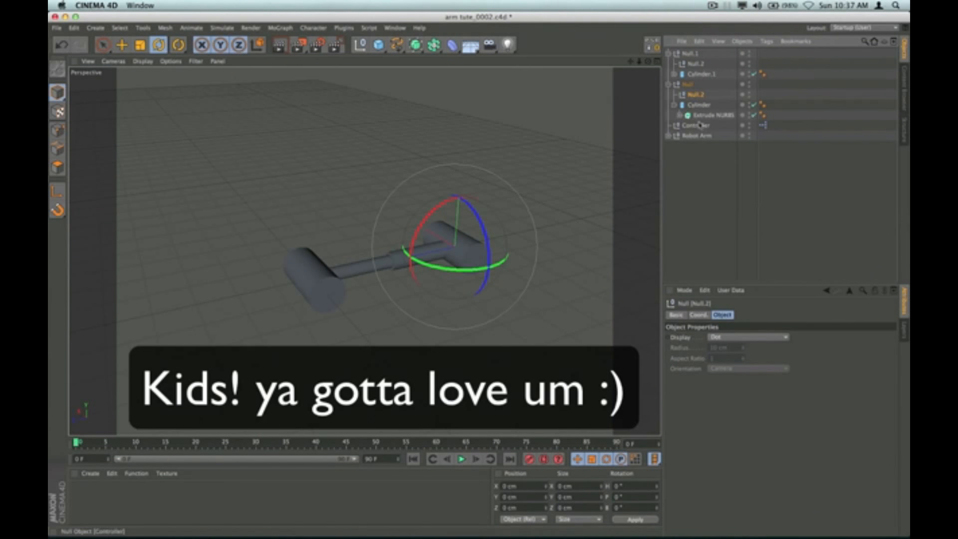
Step: Expand Cylinder.1 in the hierarchy and give it a Constraint tag from the character tags
left_click(693, 95)
left_click(695, 63)
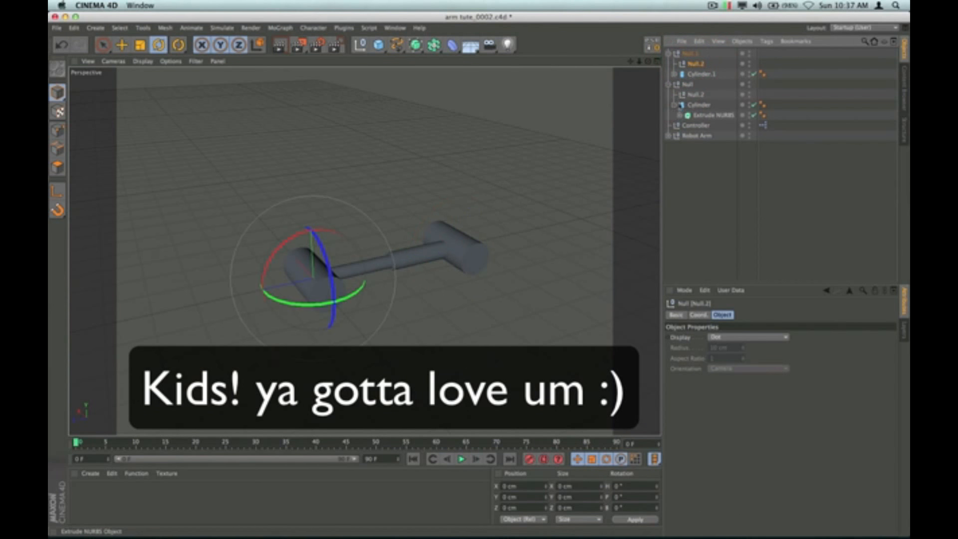
left_click(674, 74)
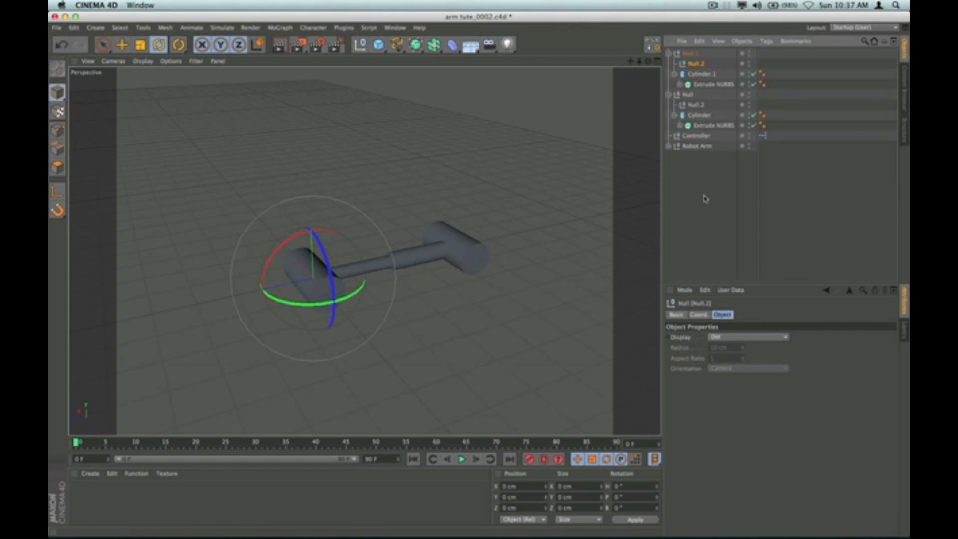
left_click(700, 75)
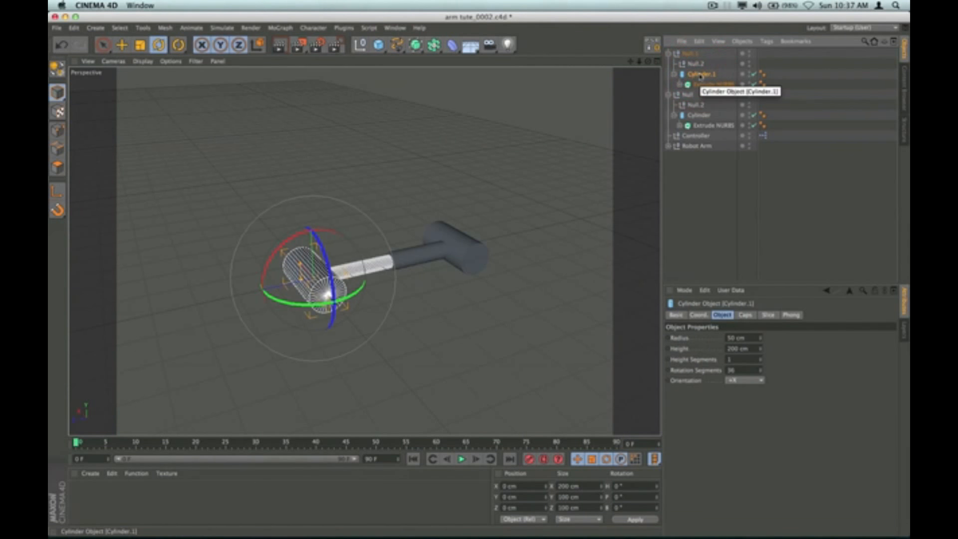
left_click(767, 42)
mouse_move(775, 67)
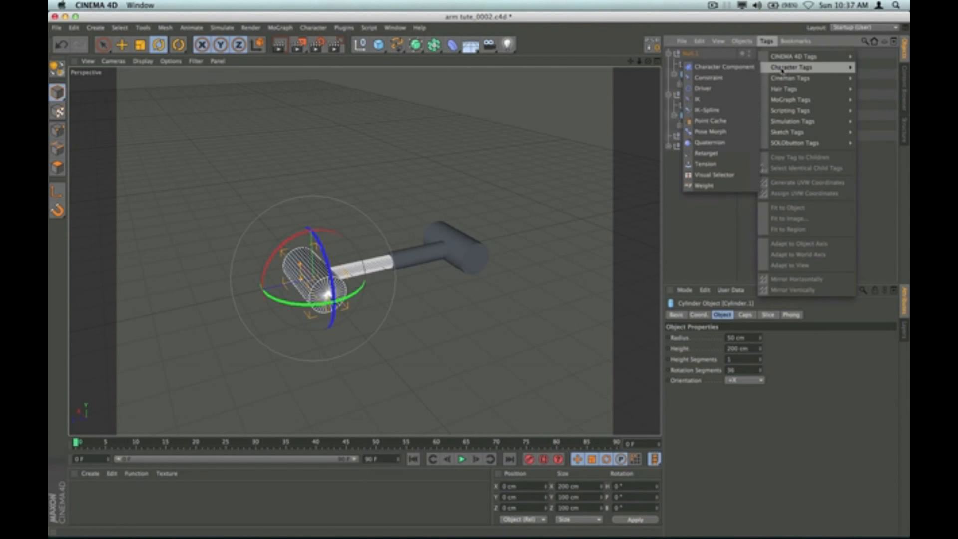
left_click(733, 79)
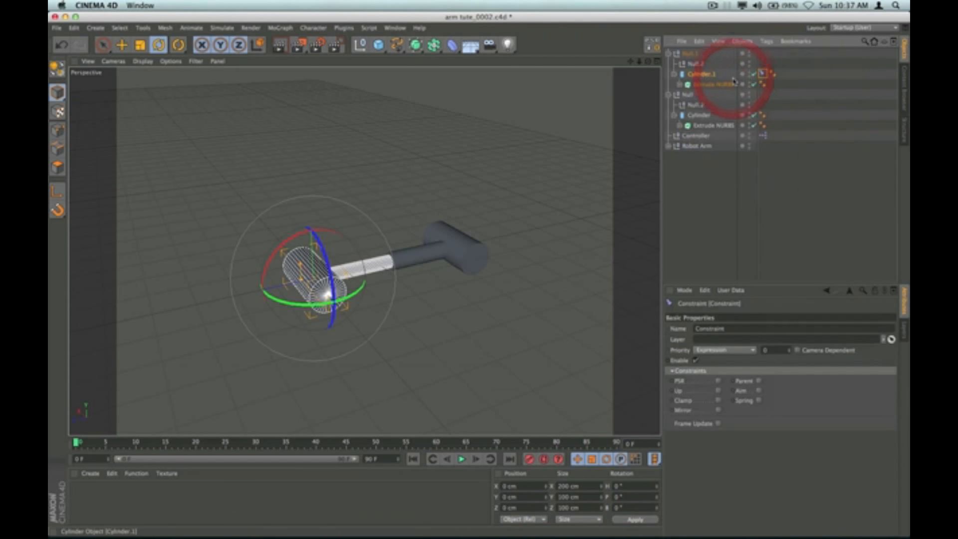
Step: Give the original Cylinder a Constraint tag as well, then deselect everything
left_click(699, 116)
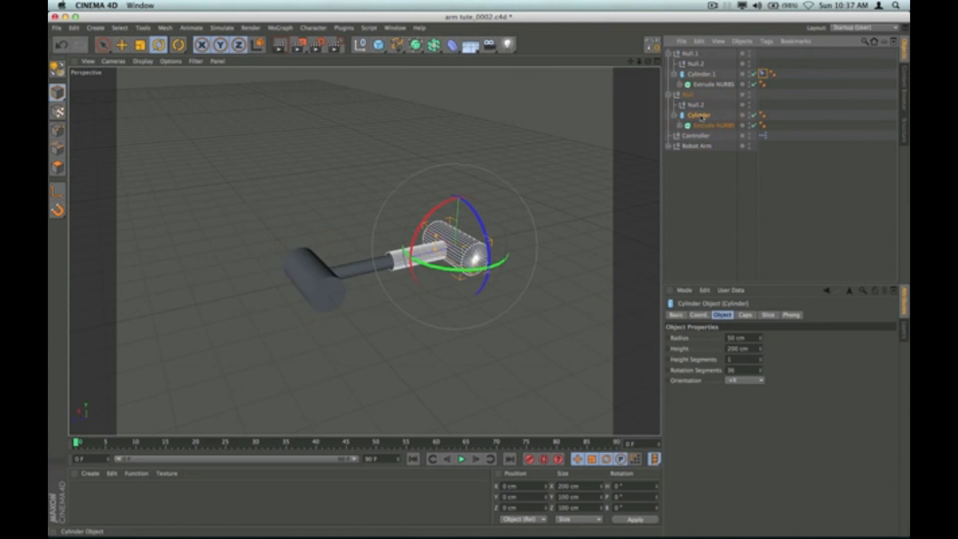
right_click(701, 117)
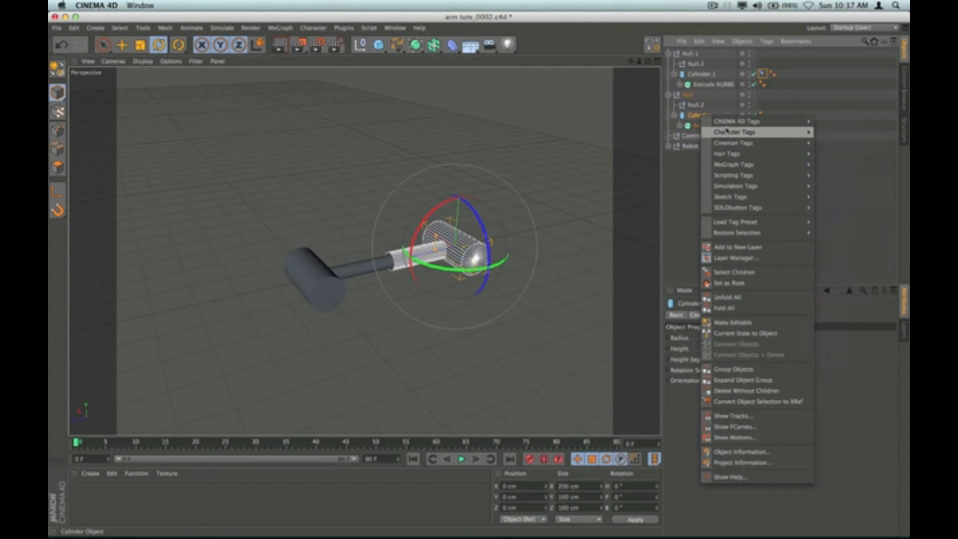
mouse_move(727, 132)
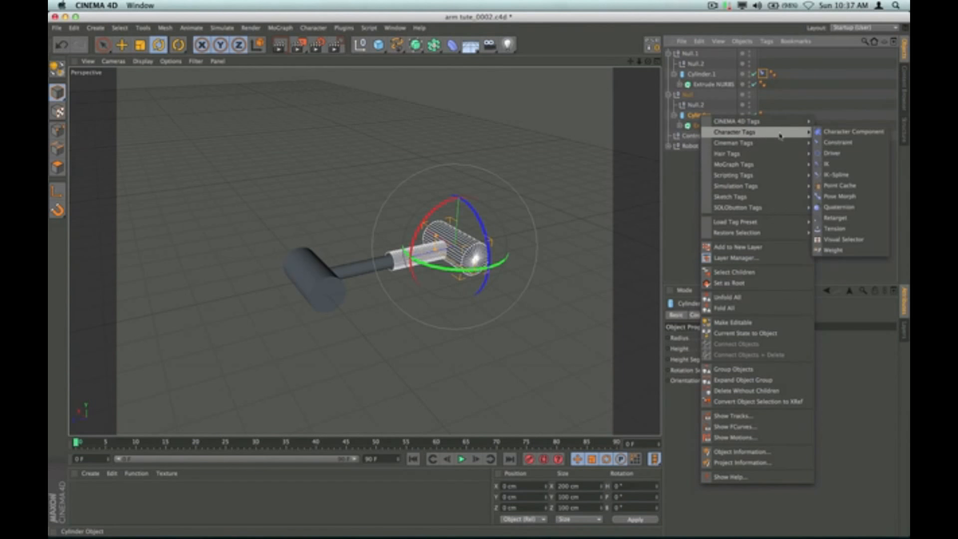
left_click(830, 142)
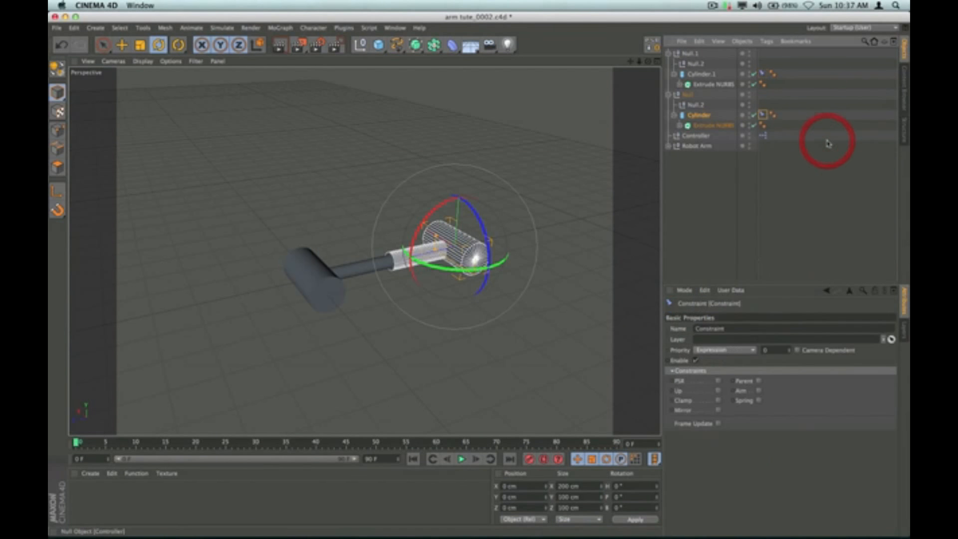
left_click(711, 191)
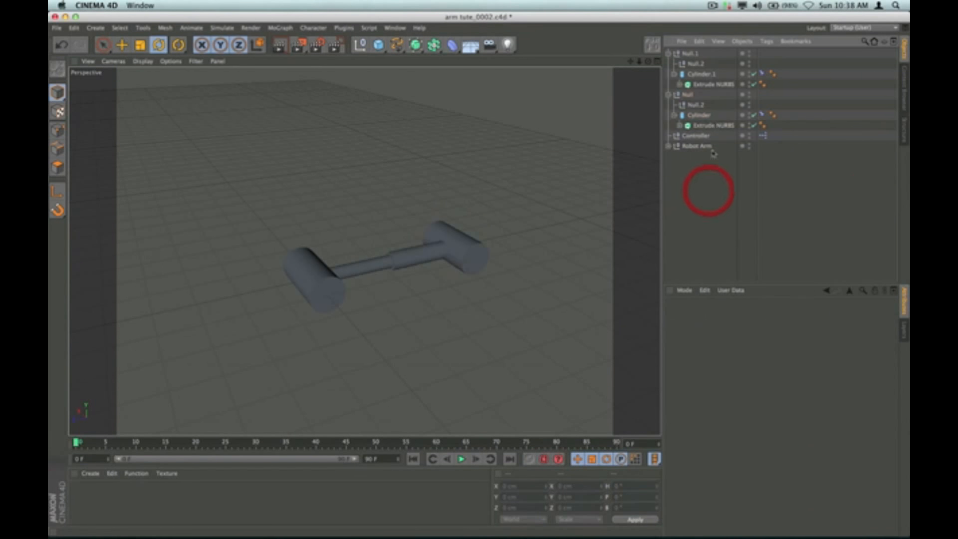
Step: Enable the Up and Aim constraints in Cylinder.1's Constraint tag and show the Aim settings
left_click(762, 74)
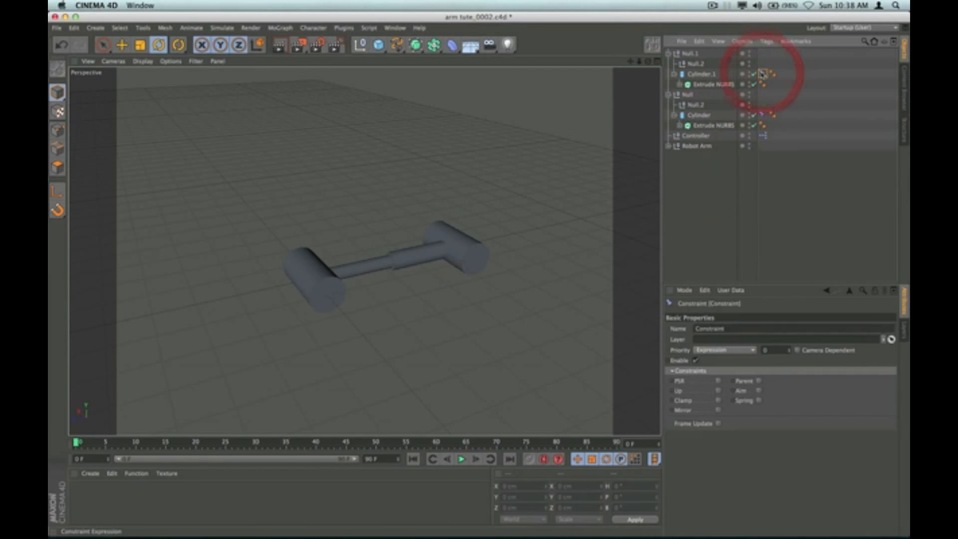
left_click(701, 75)
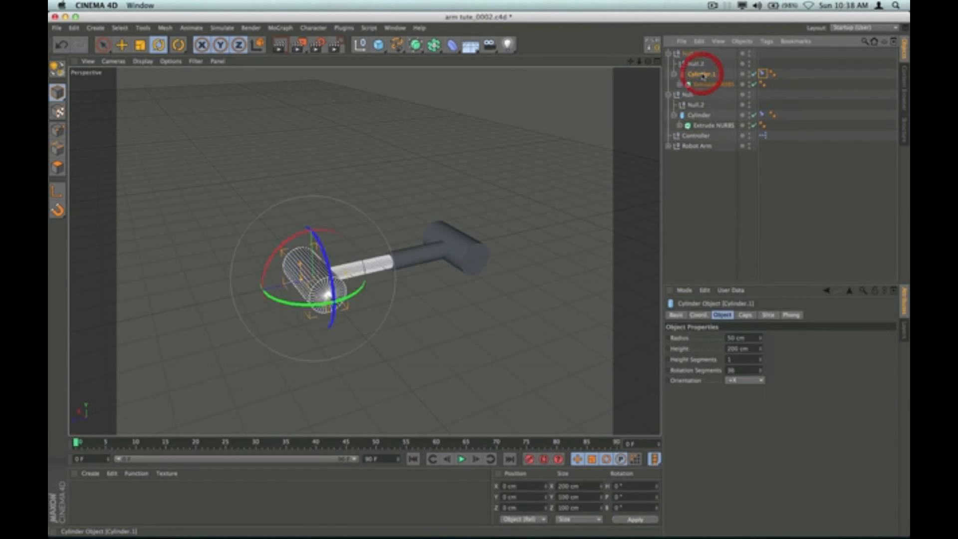
left_click(762, 74)
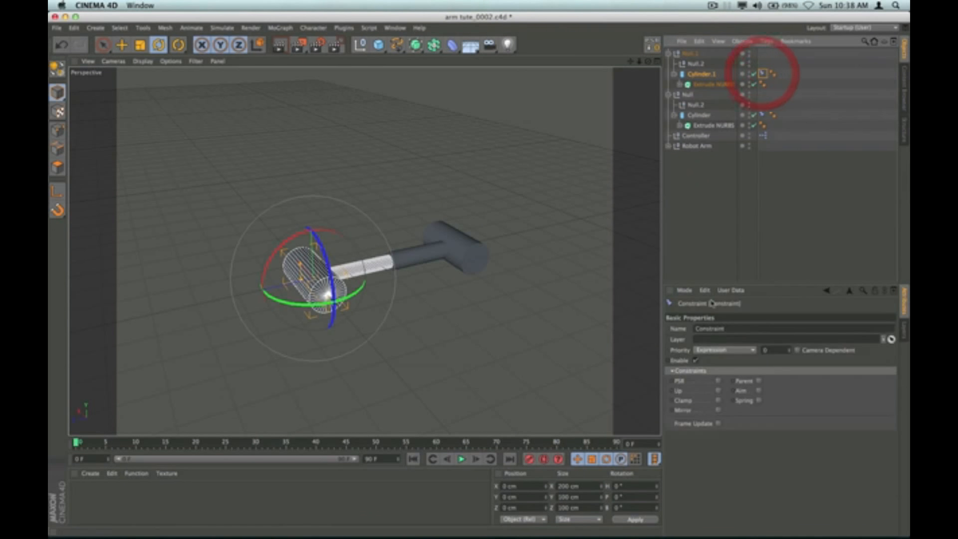
left_click(718, 392)
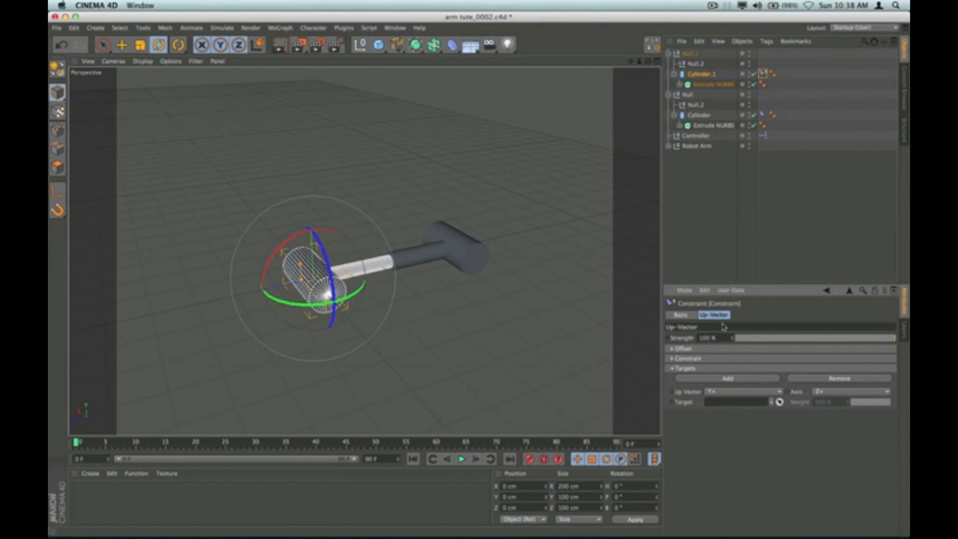
left_click(678, 314)
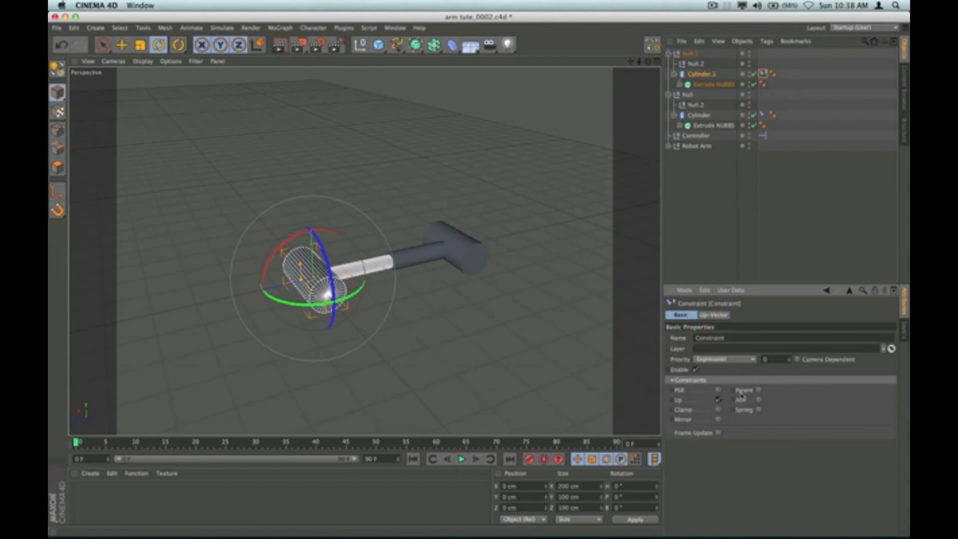
left_click(759, 400)
left_click(718, 316)
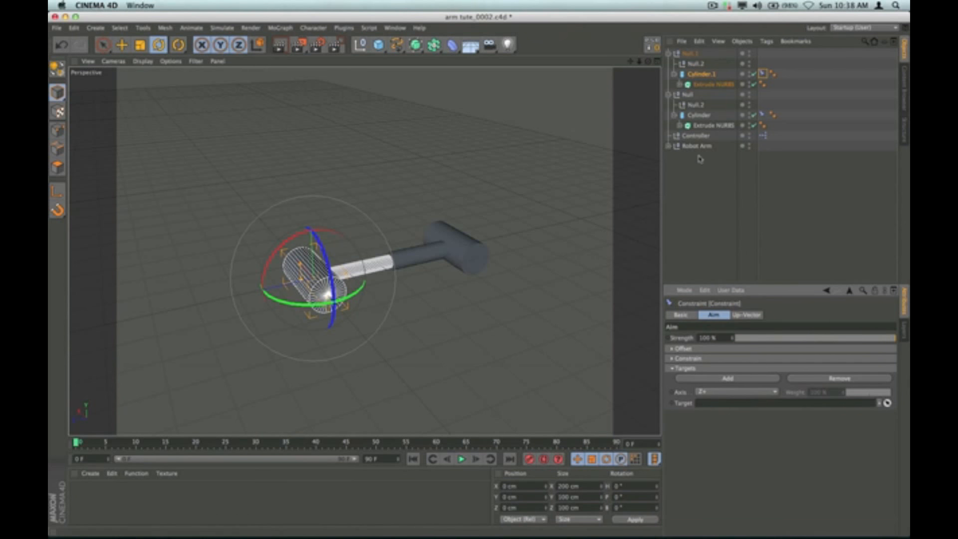
Step: Move the Null.2 in the copied cylinder's group about 198 cm along its X axis, out beyond the cylinder's end
left_click(695, 65)
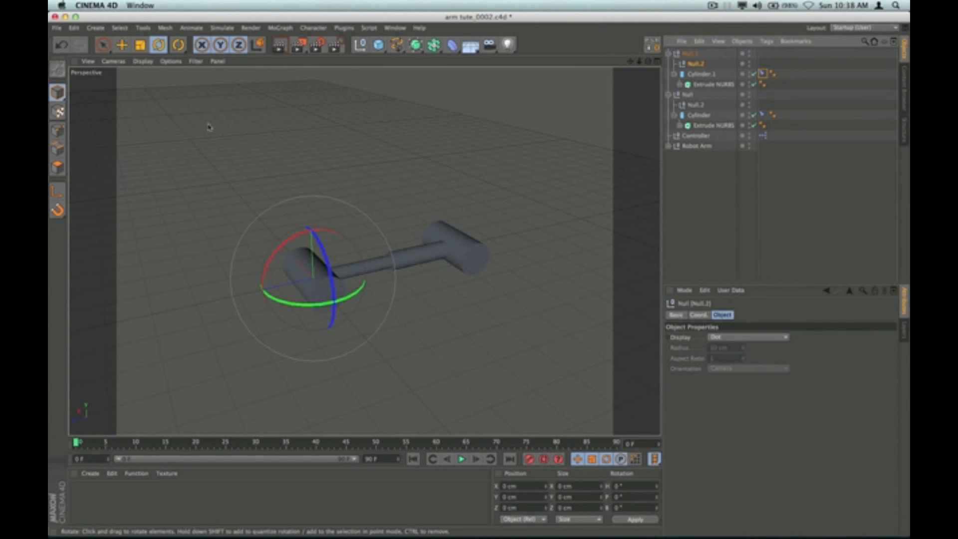
left_click(122, 45)
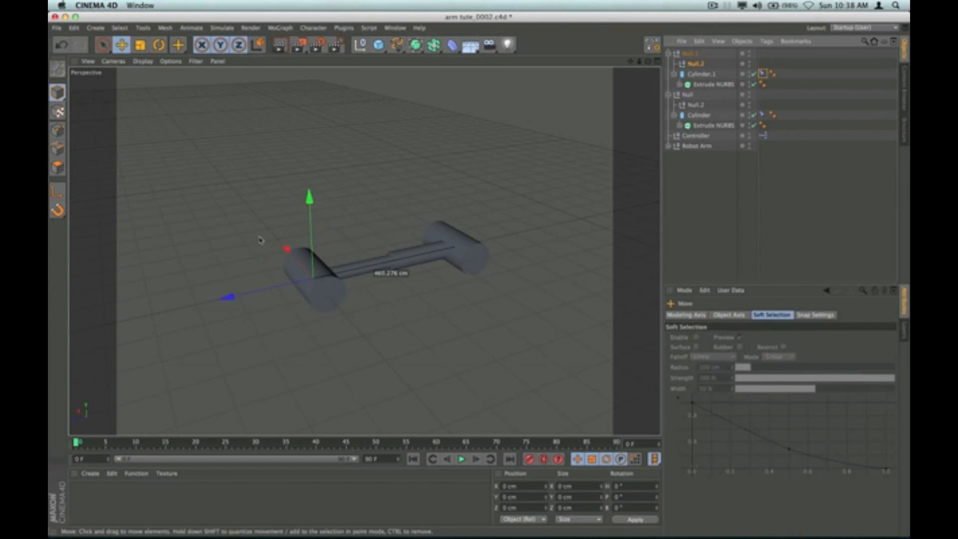
left_click_drag(286, 251, 263, 231)
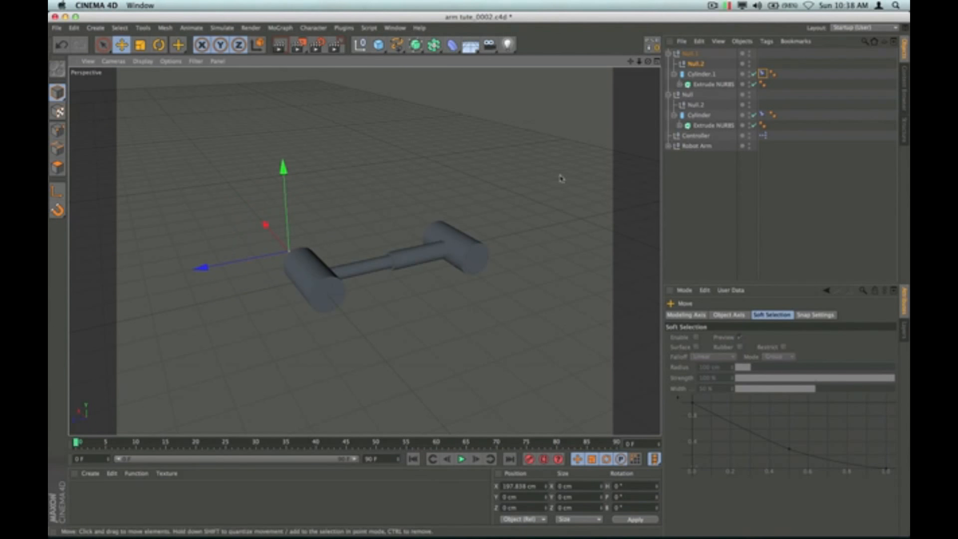
Step: Assign the Null.2 from the same group as the Aim target of Cylinder.1's constraint and set the aim axis to X+
left_click(699, 75)
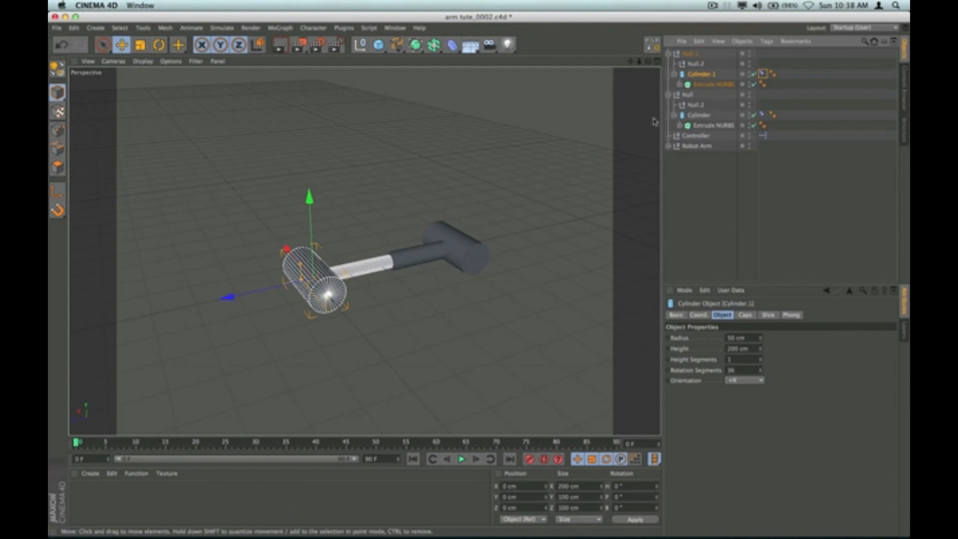
left_click(695, 64)
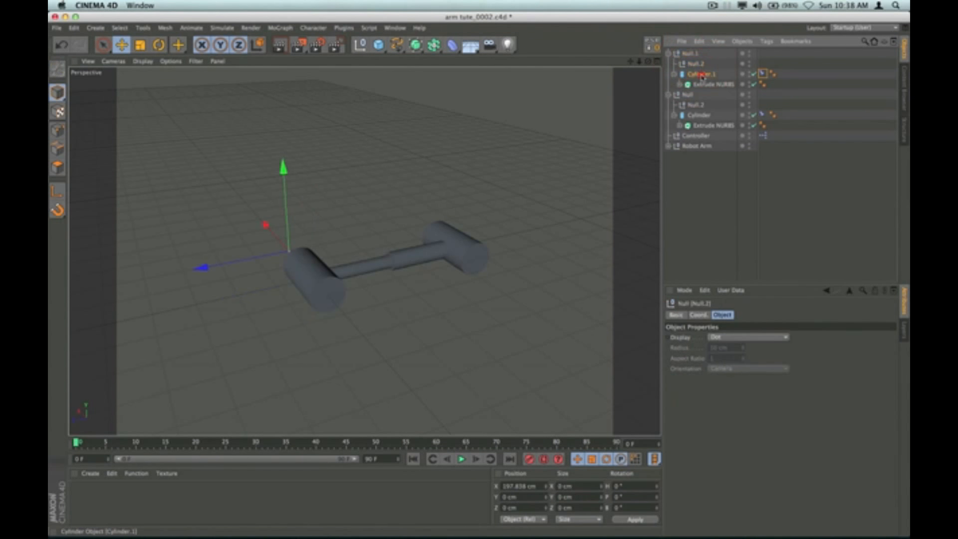
left_click(701, 75)
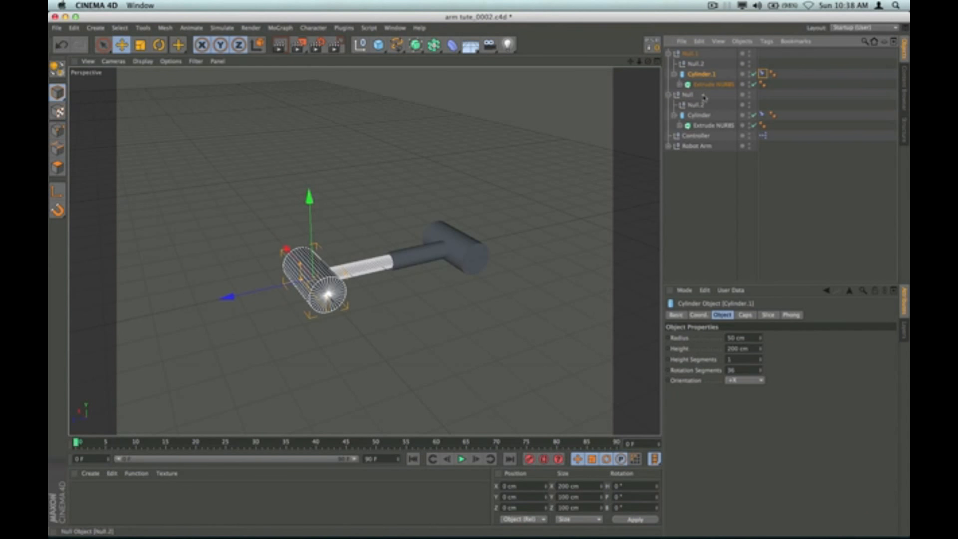
left_click(762, 75)
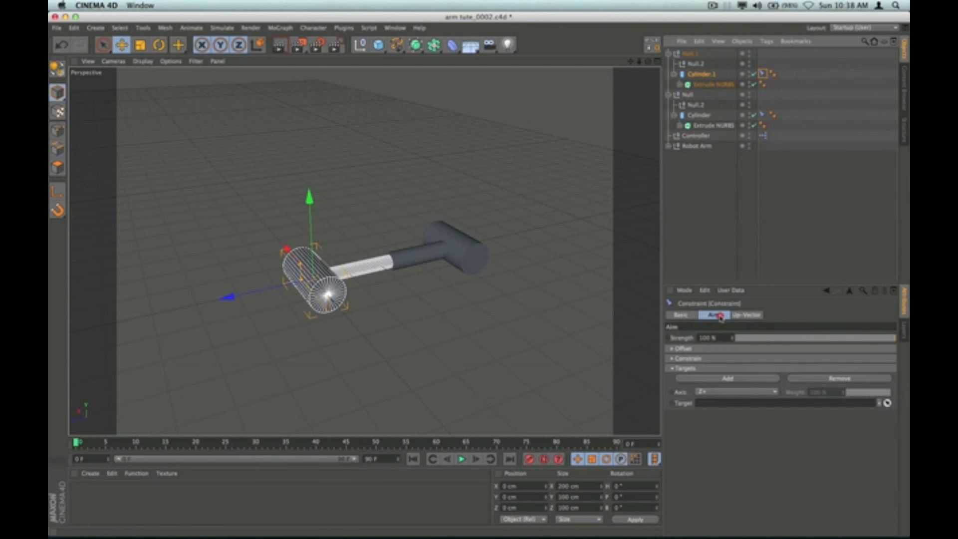
left_click(714, 315)
left_click_drag(695, 64, 723, 401)
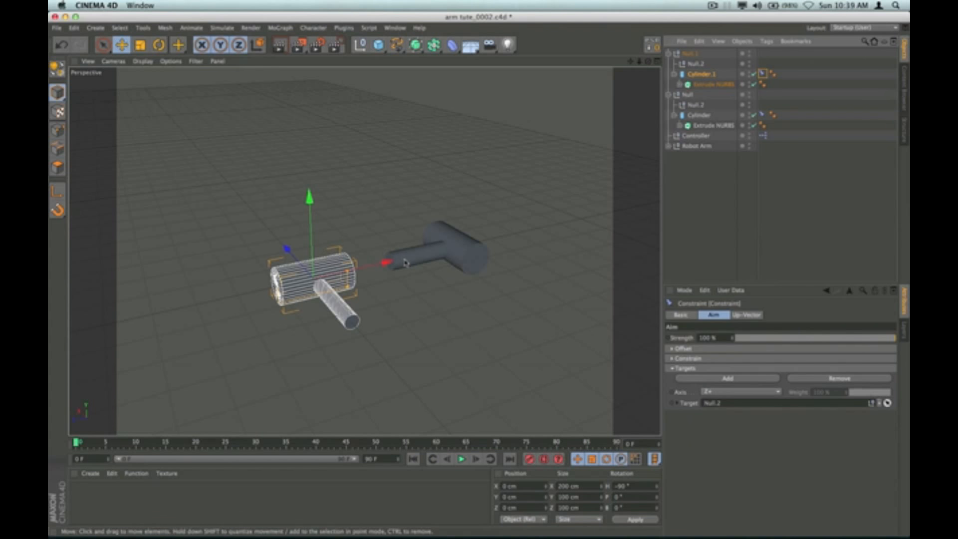
left_click(739, 392)
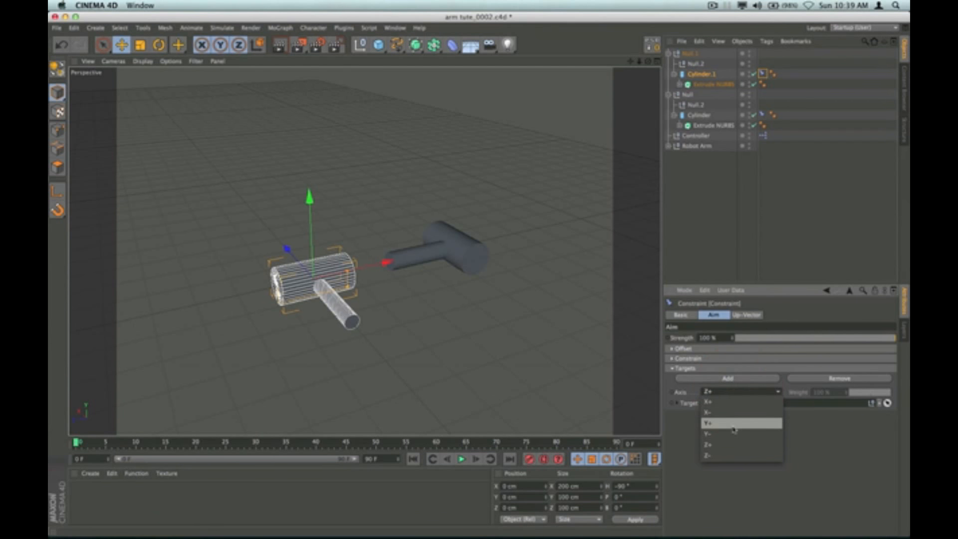
left_click(732, 401)
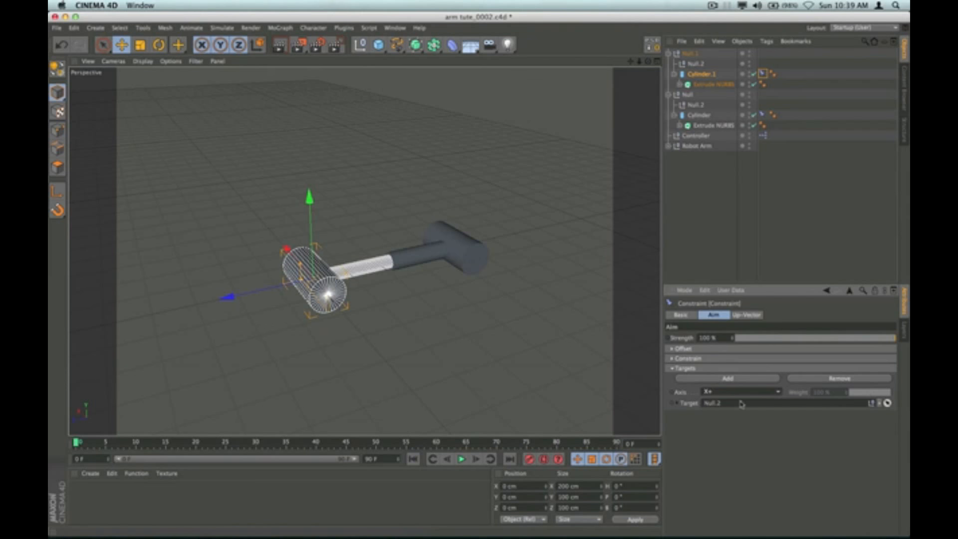
Step: Set Cylinder.1's Up-Vector constraint to axis X+ and up vector Z-, with the original Cylinder as its target
left_click(747, 314)
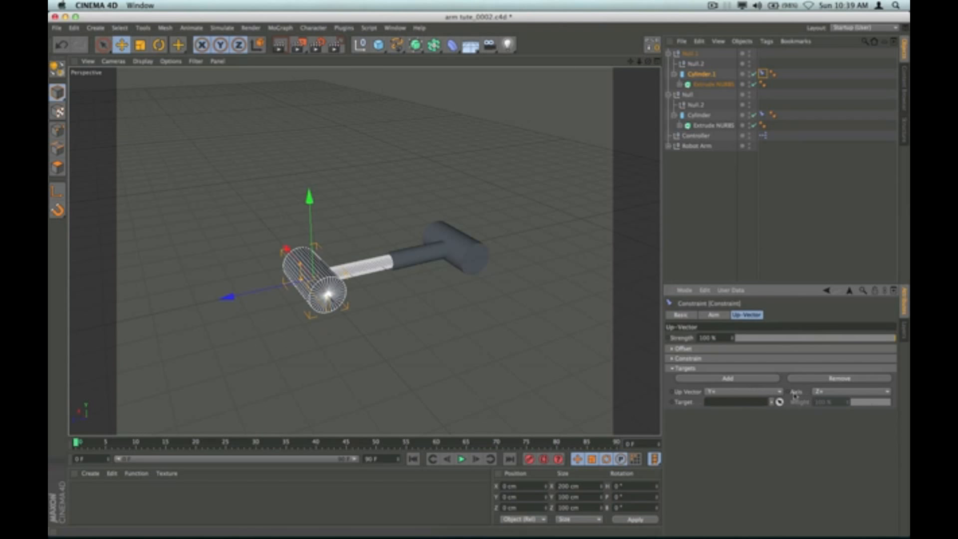
left_click(829, 392)
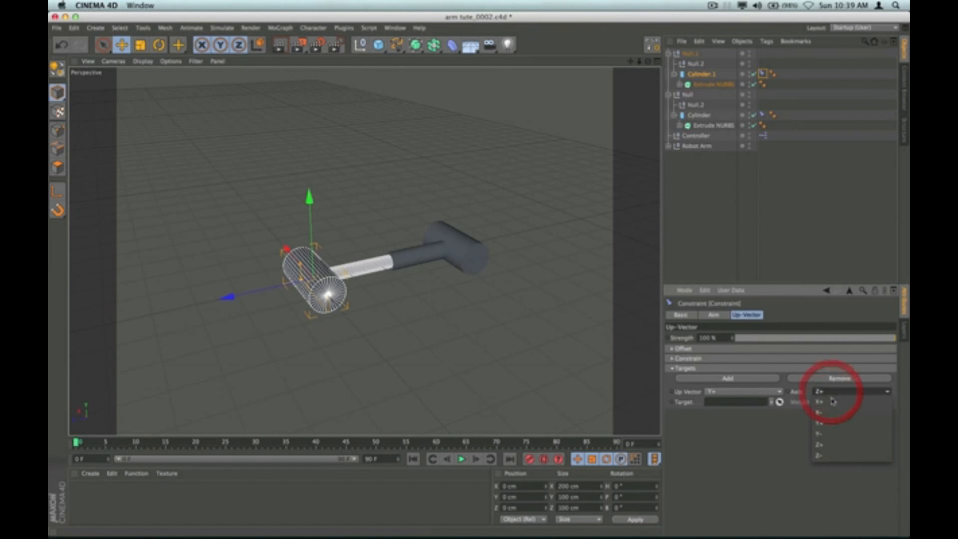
left_click(832, 406)
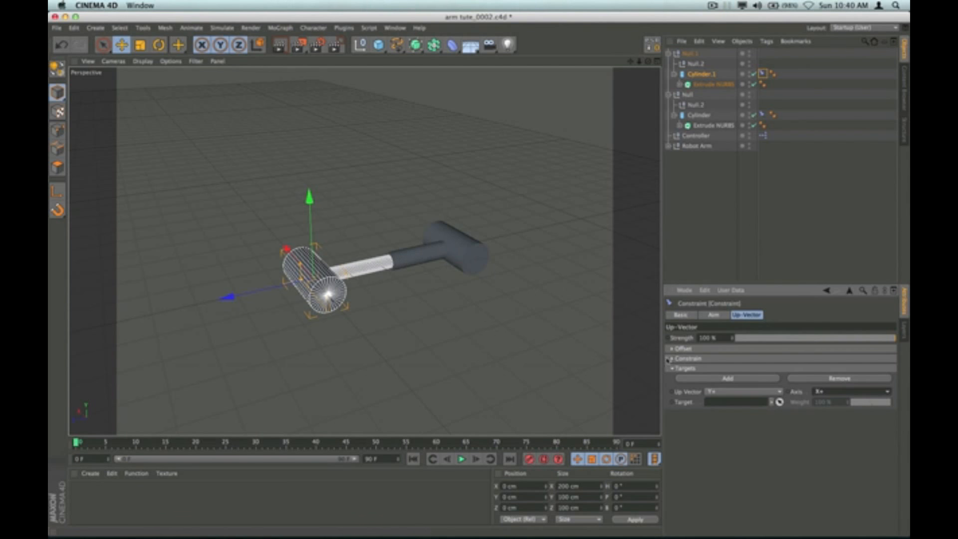
left_click(741, 391)
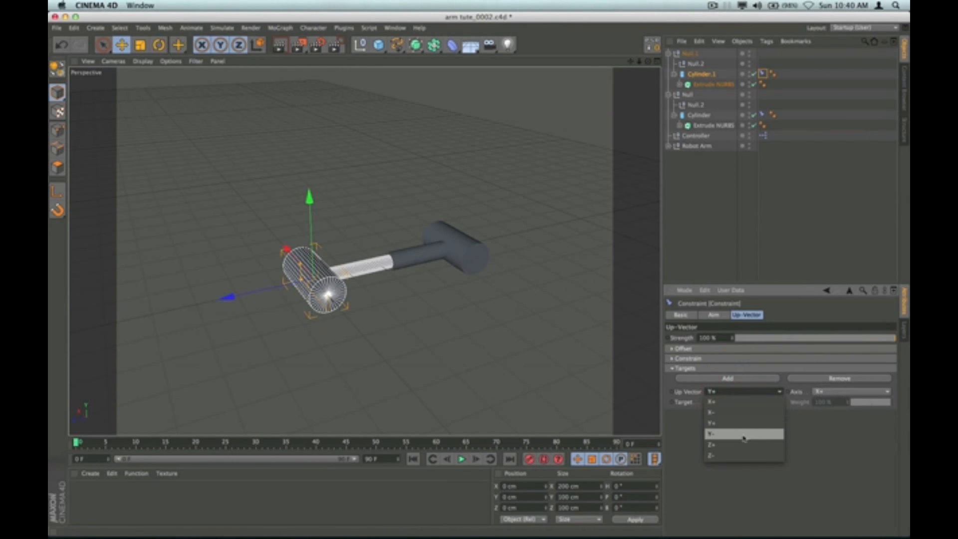
left_click(744, 456)
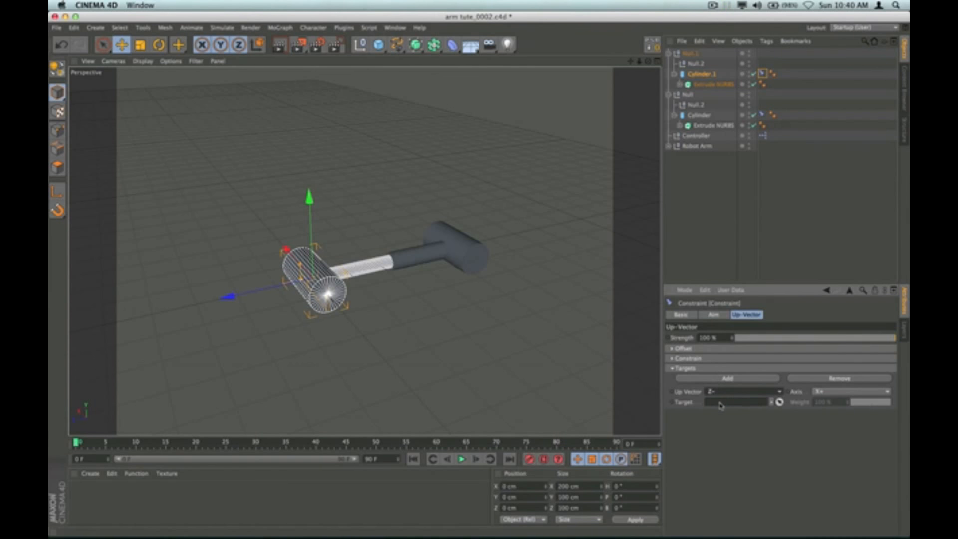
left_click_drag(705, 117, 736, 401)
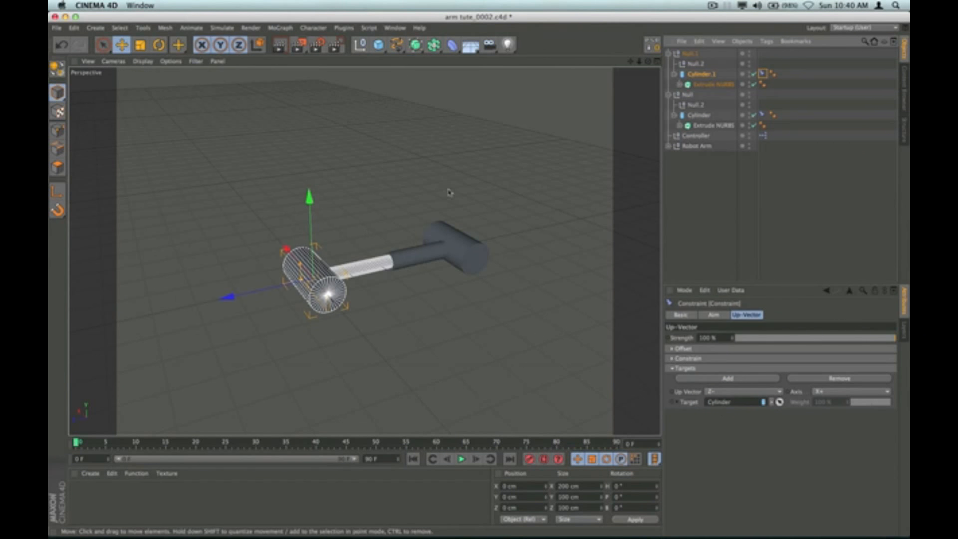
Step: Test Cylinder.1's constraints by moving the Null.1 group along its Y axis, and undo the move
left_click(687, 95)
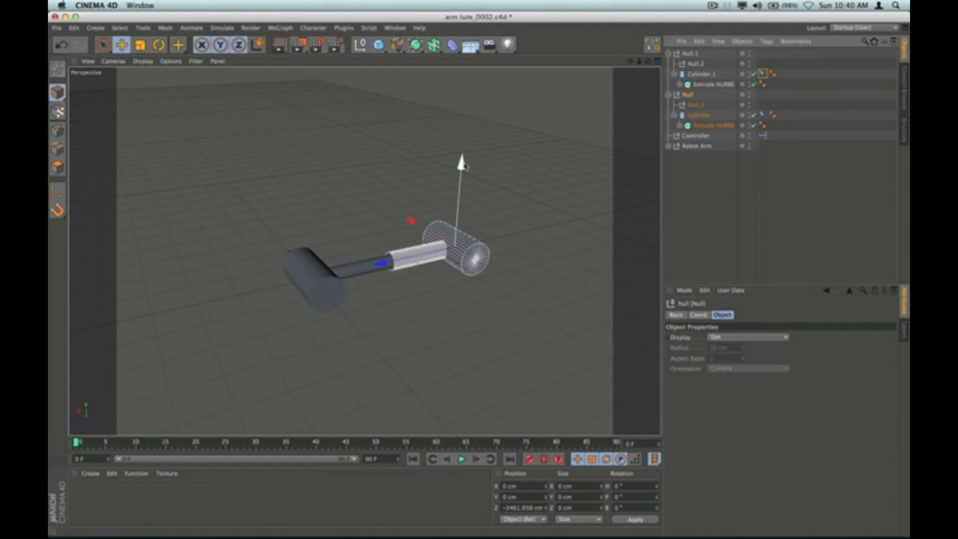
left_click(685, 53)
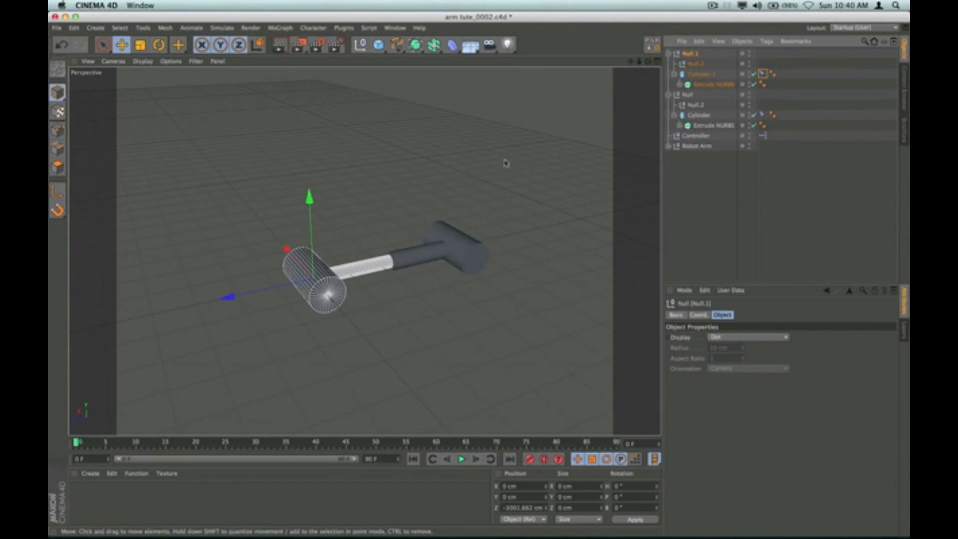
left_click_drag(309, 198, 272, 181)
key("super+z")
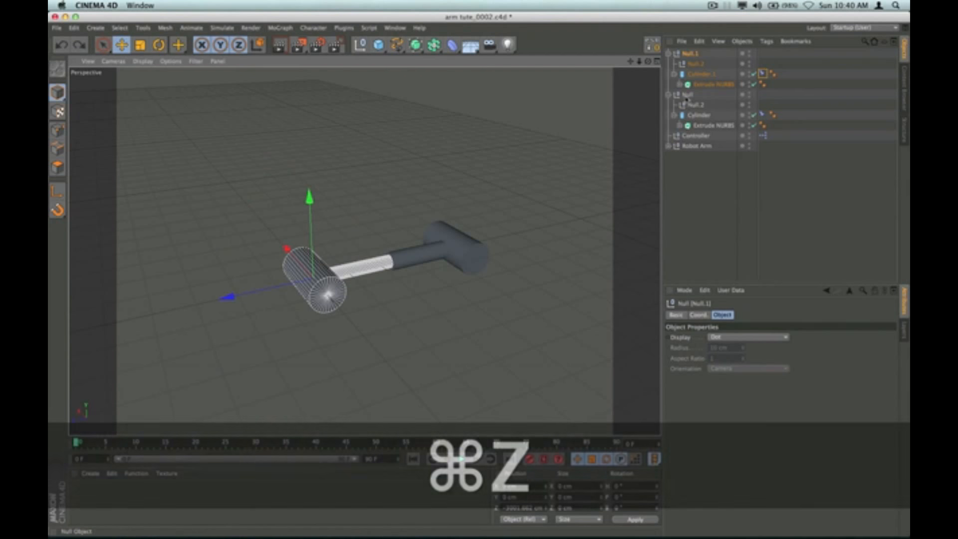
Step: Enable the Up and Aim constraints in the original Cylinder's Constraint tag
left_click(761, 114)
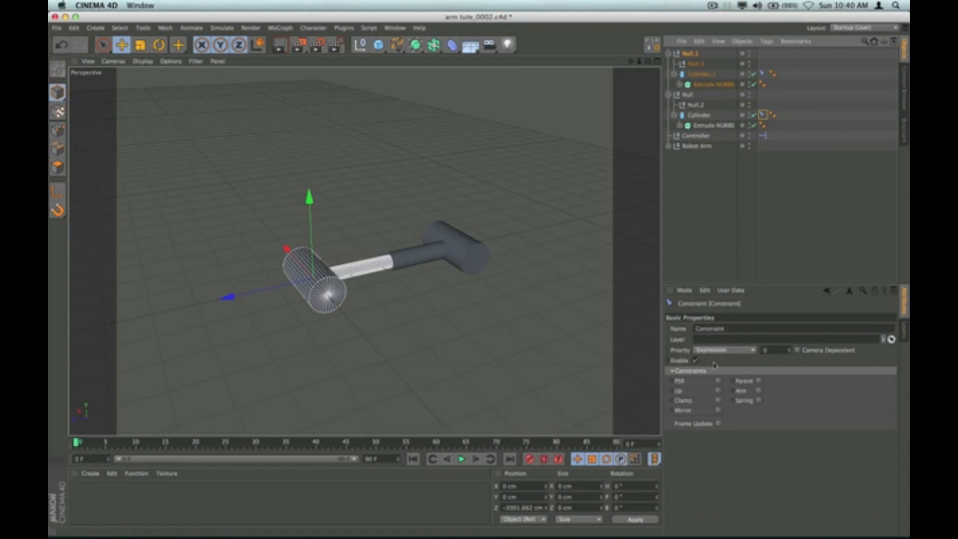
left_click(717, 392)
left_click(708, 316)
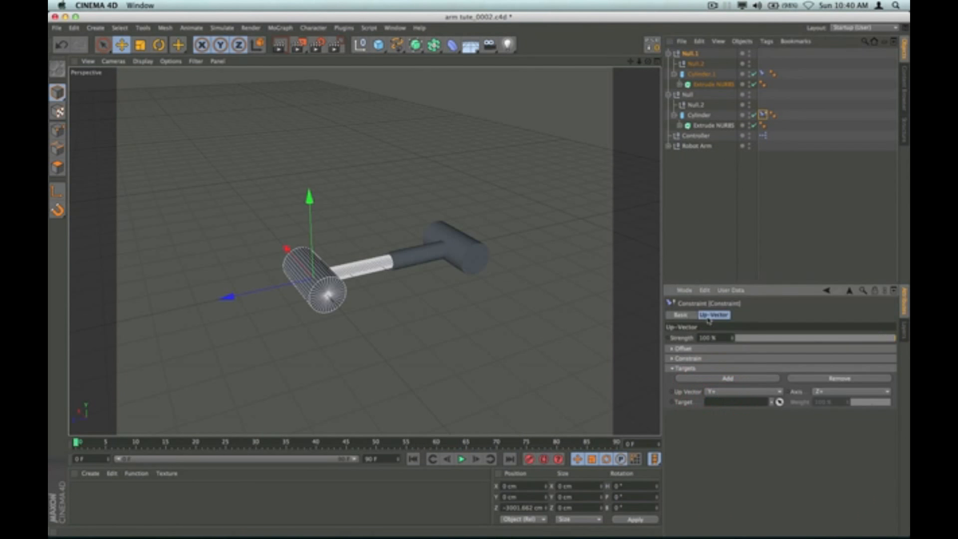
left_click(681, 314)
left_click(758, 400)
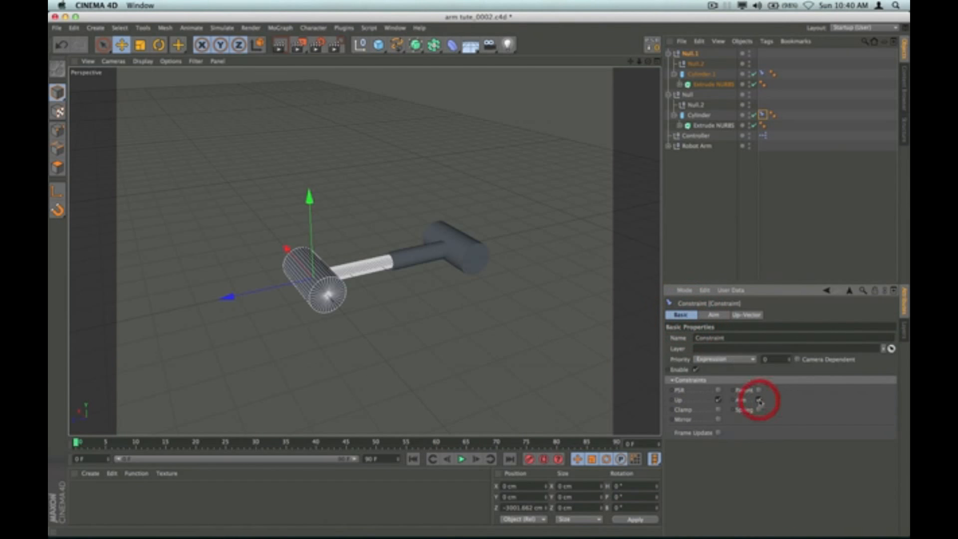
Step: Set the original Cylinder's aim axis to X+ and assign the Null.2 from its own group as the Aim target
left_click(714, 315)
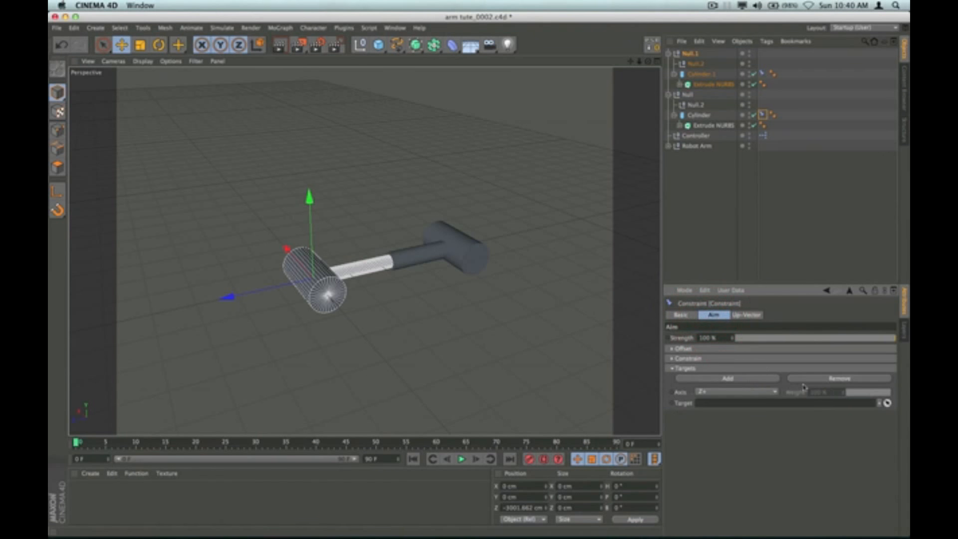
left_click(736, 393)
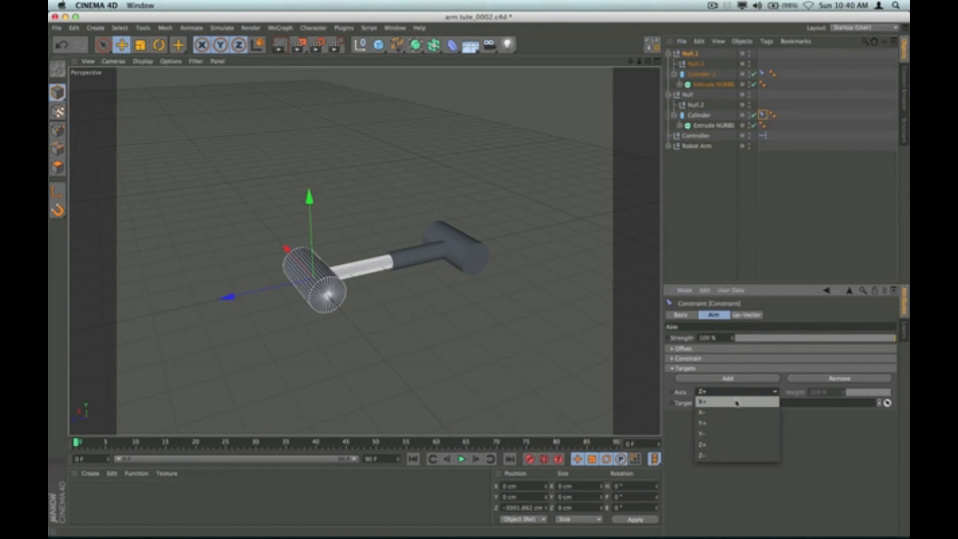
left_click(734, 402)
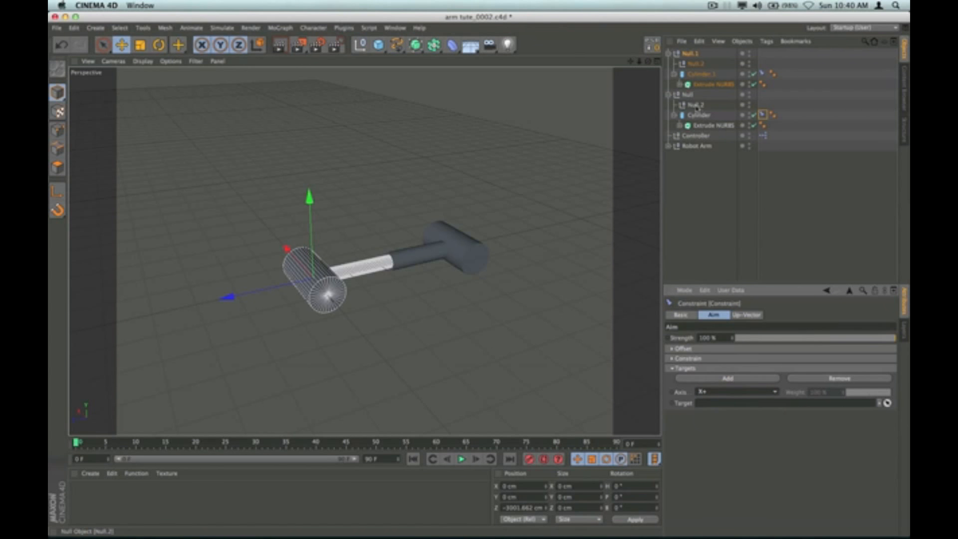
left_click_drag(697, 106, 703, 118)
left_click_drag(721, 405, 722, 405)
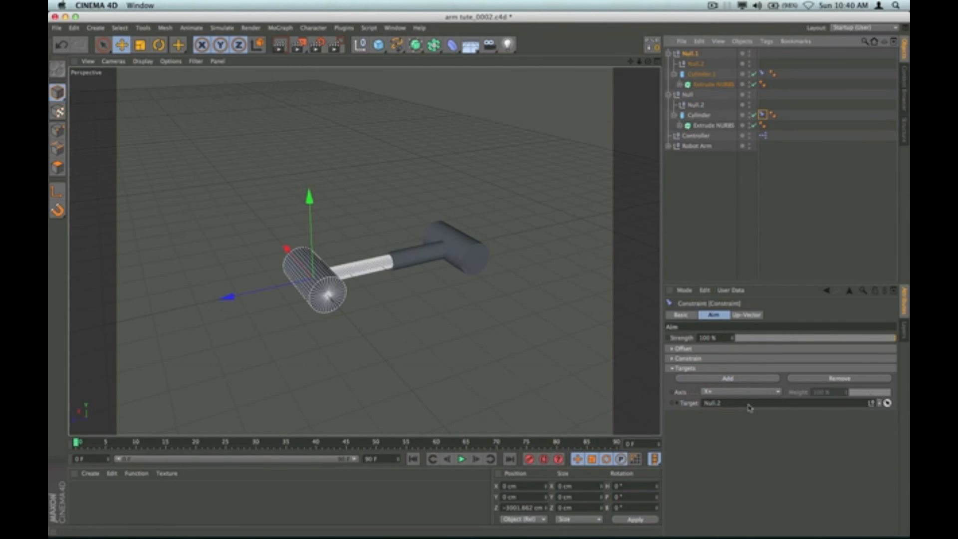
Step: Set the original Cylinder's Up-Vector constraint to up vector Z+ and axis X+, target Cylinder.1, and deselect everything
left_click(747, 316)
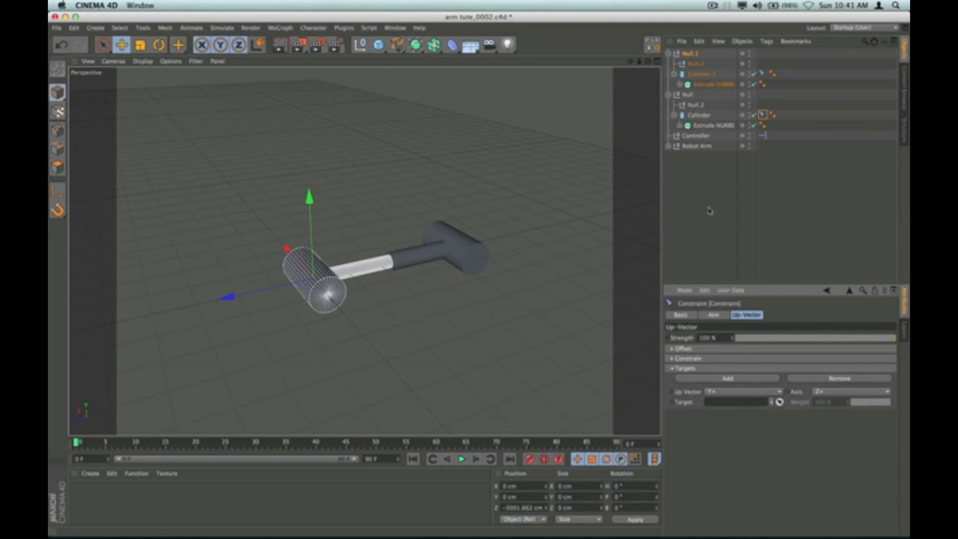
left_click(697, 116)
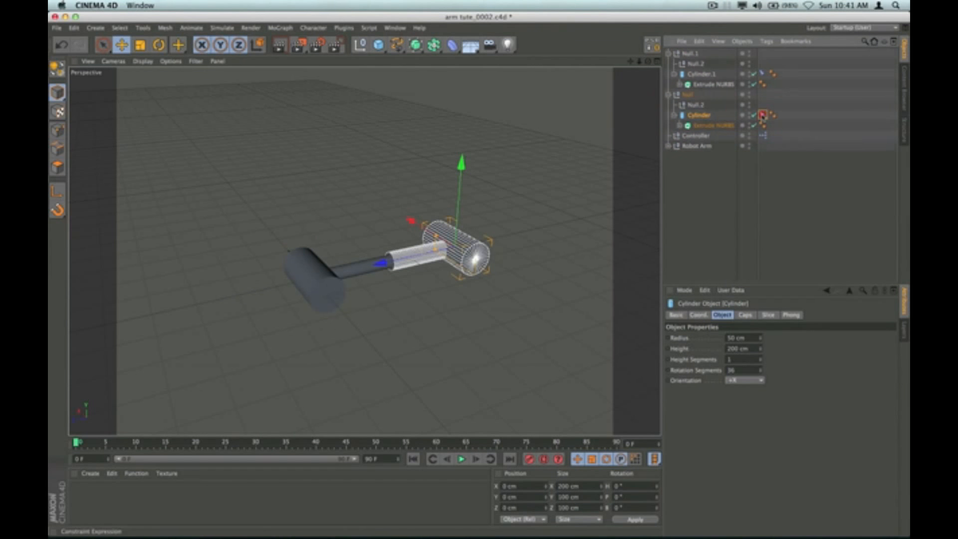
left_click(762, 115)
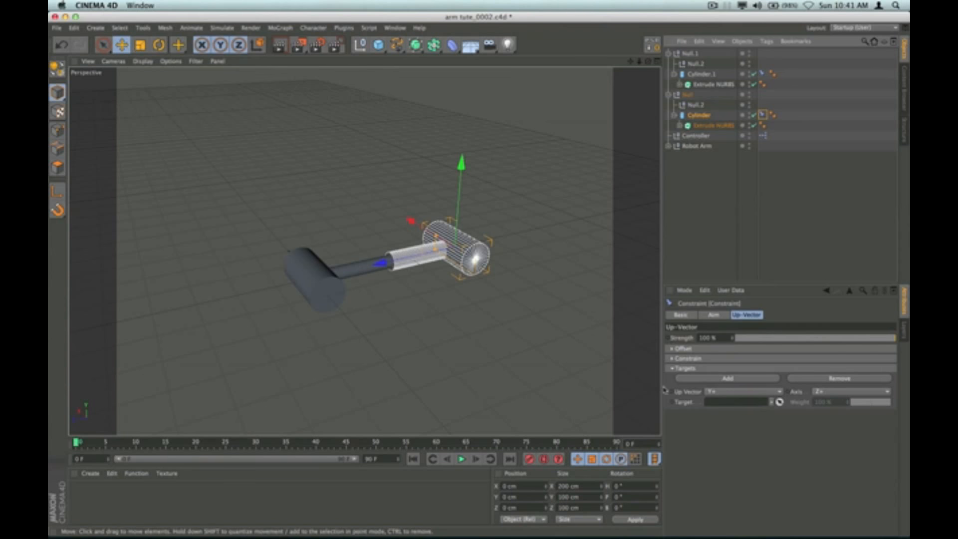
left_click(740, 392)
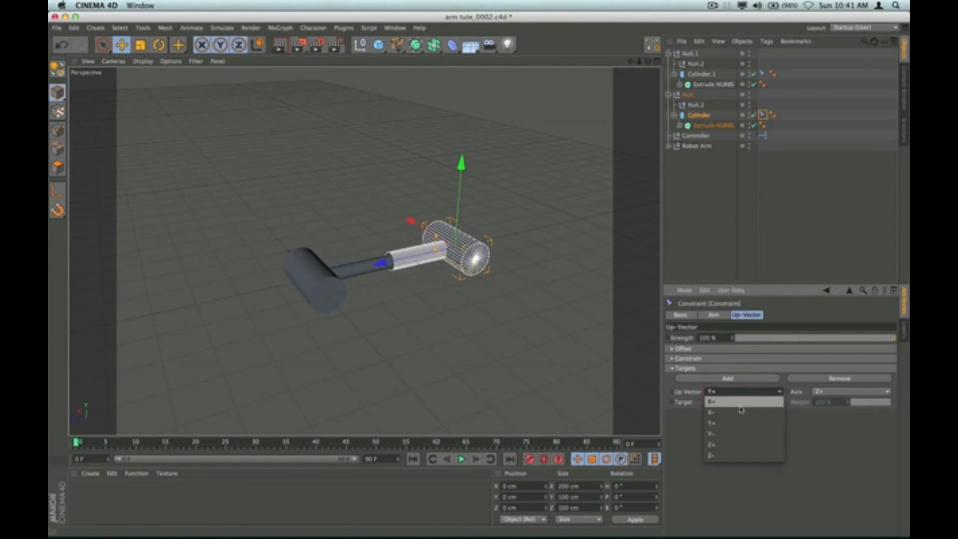
left_click(734, 444)
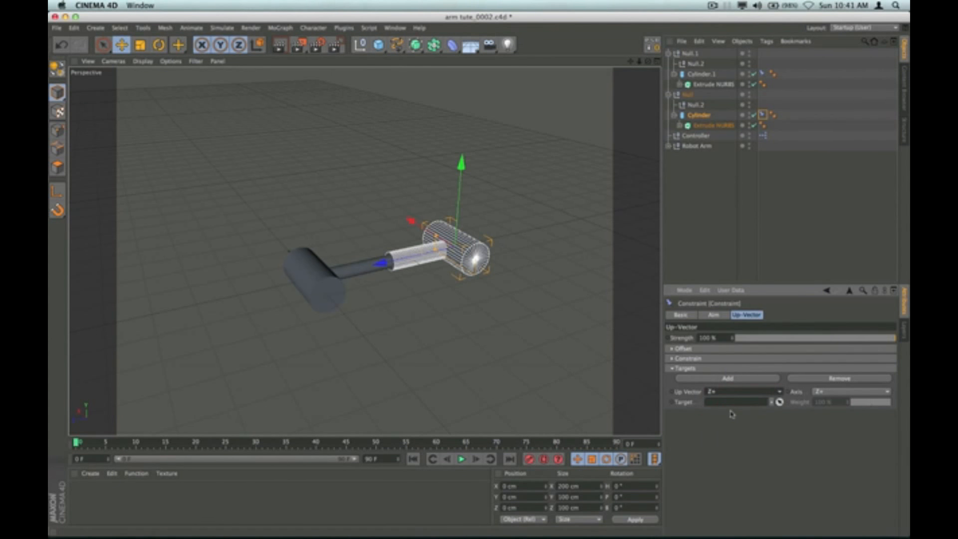
left_click(839, 395)
left_click(844, 399)
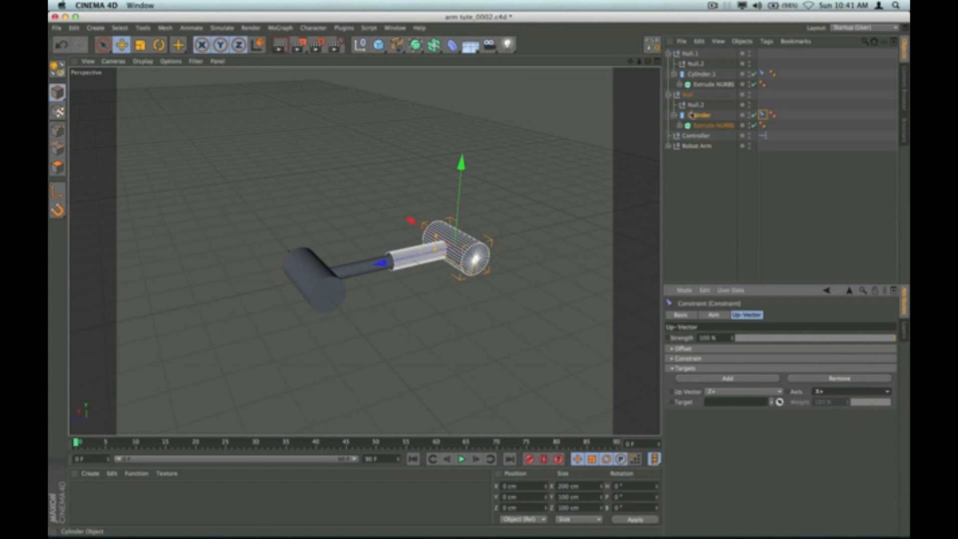
left_click(697, 75)
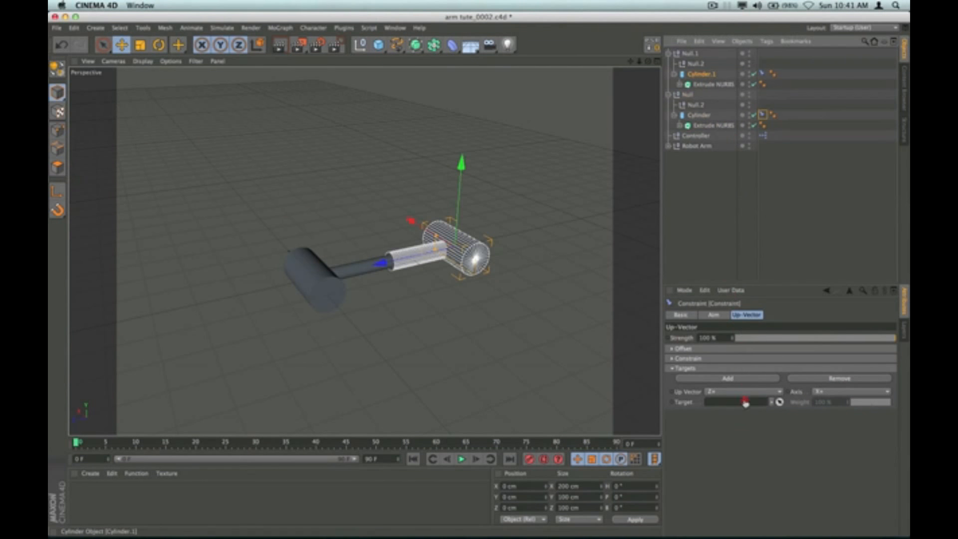
left_click_drag(743, 402, 743, 402)
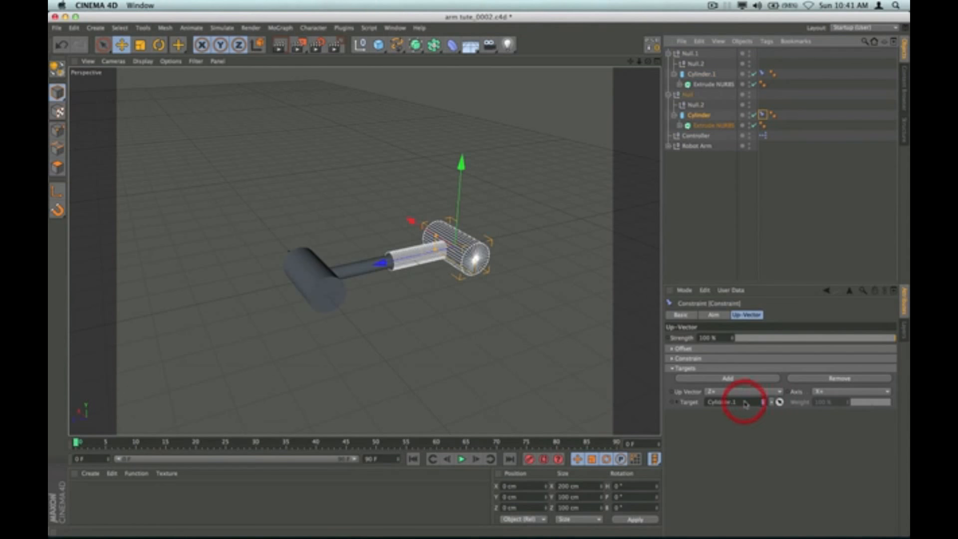
left_click(698, 220)
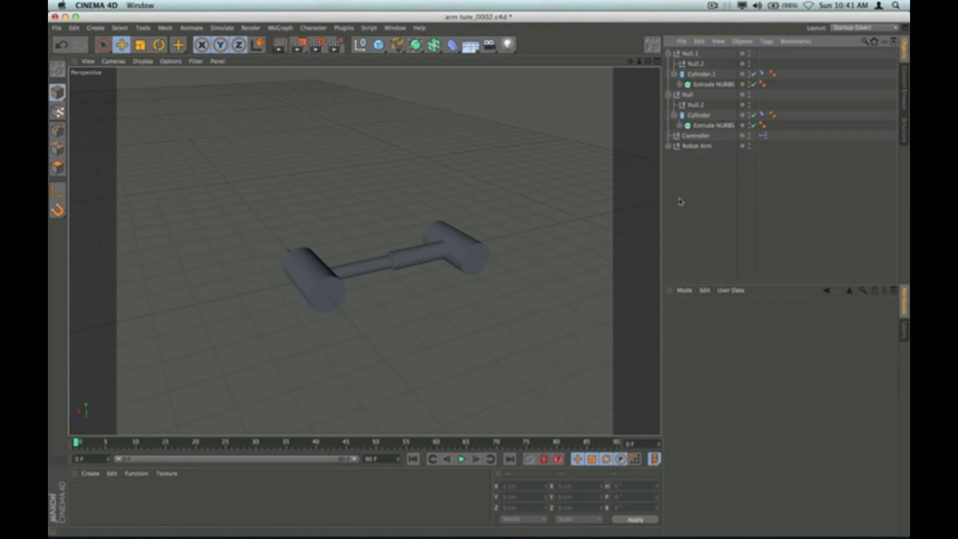
Step: Rename the parent null of the original Cylinder as Top and Null.1 as Bottom
left_click(689, 96)
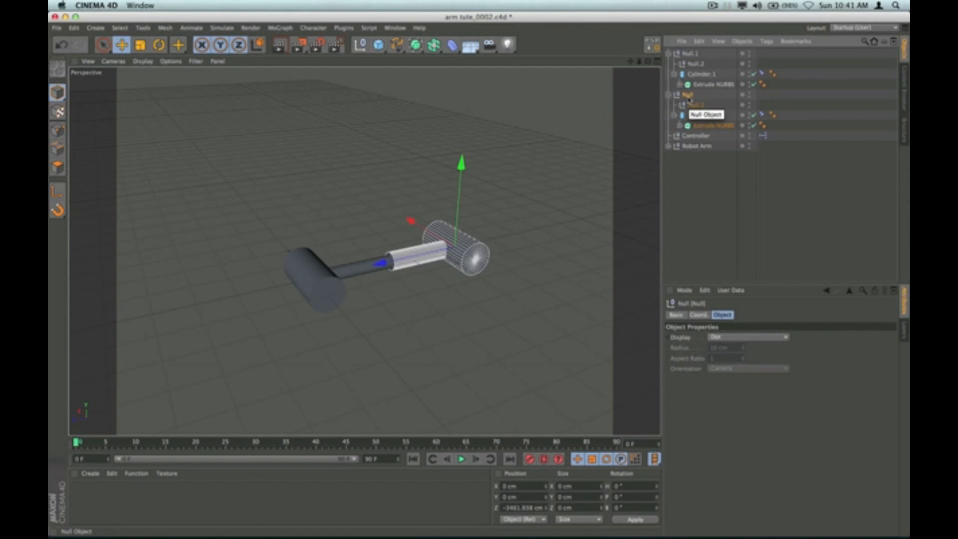
double_click(688, 96)
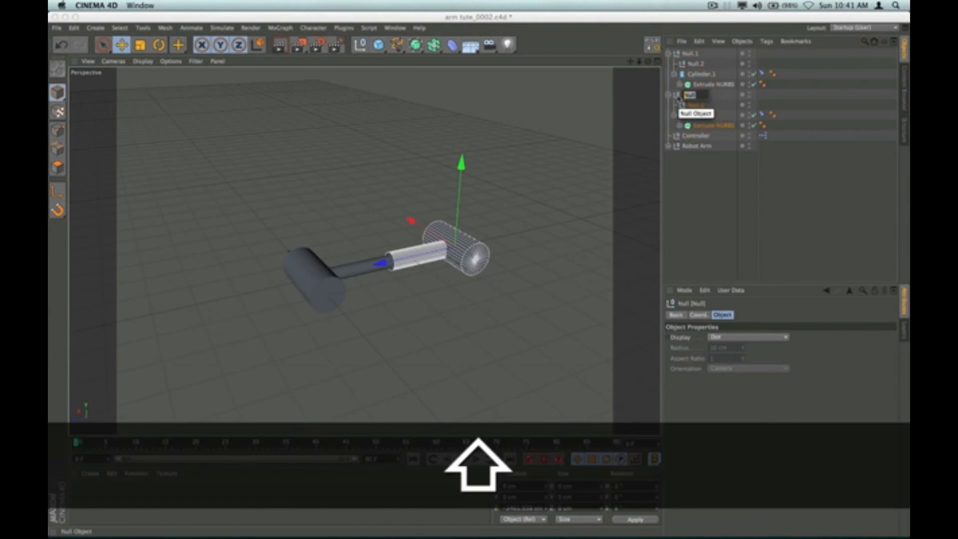
type("Top")
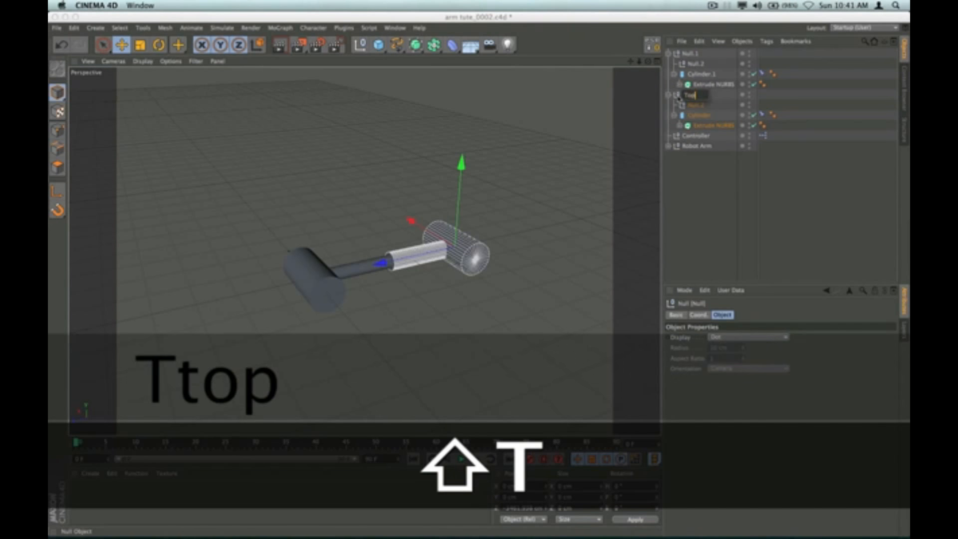
left_click(694, 203)
double_click(690, 53)
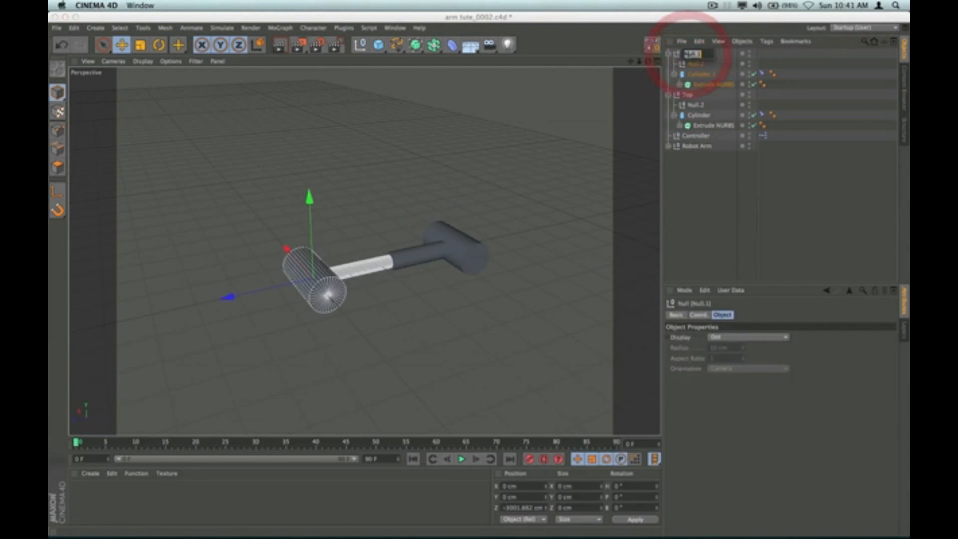
type("Bottom")
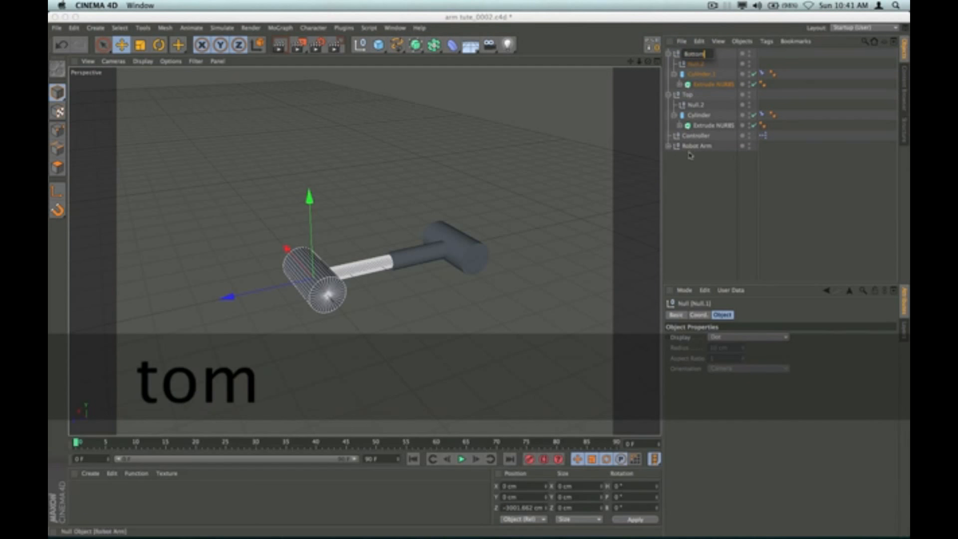
left_click(690, 177)
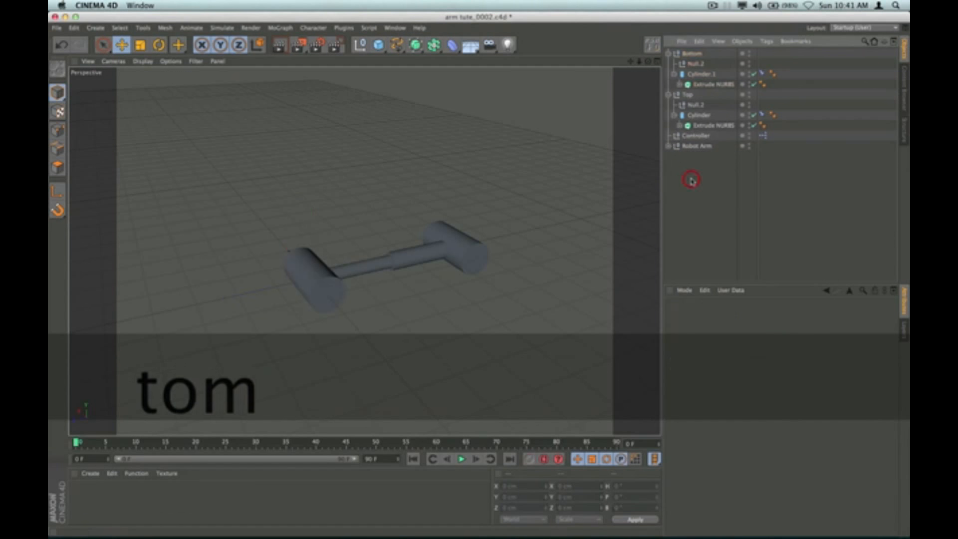
Step: Test the piston by lowering the Bottom null about 55 cm and the Top null about 23 cm along Y
left_click(692, 54)
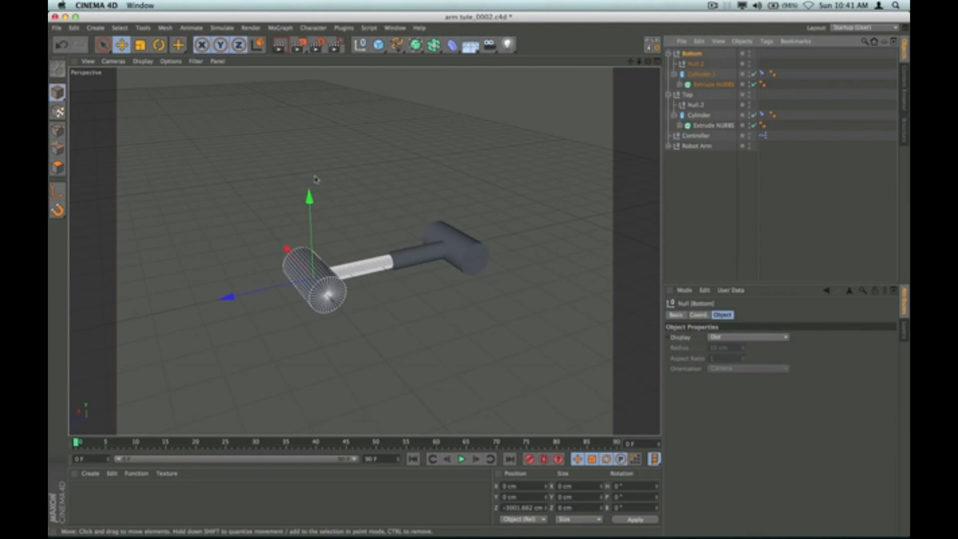
left_click_drag(309, 198, 296, 215)
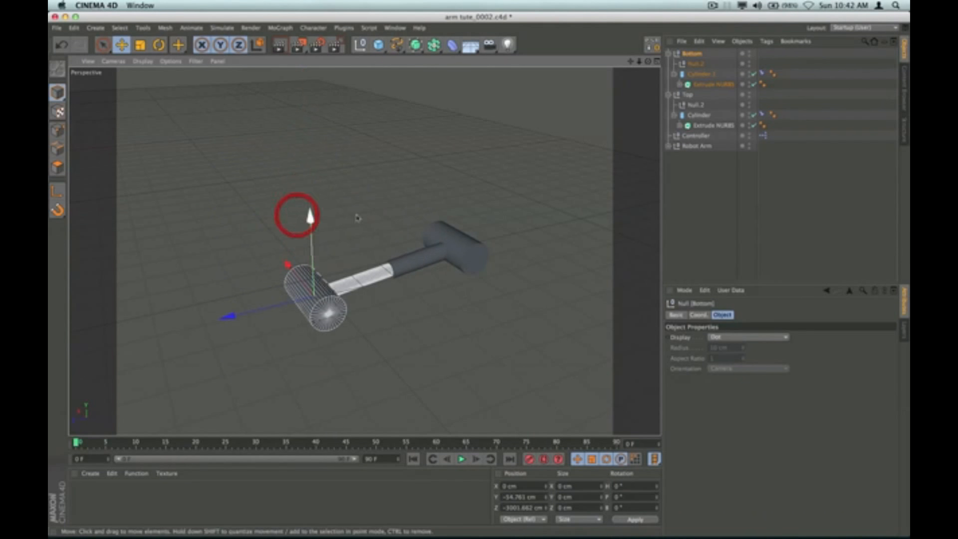
left_click(687, 95)
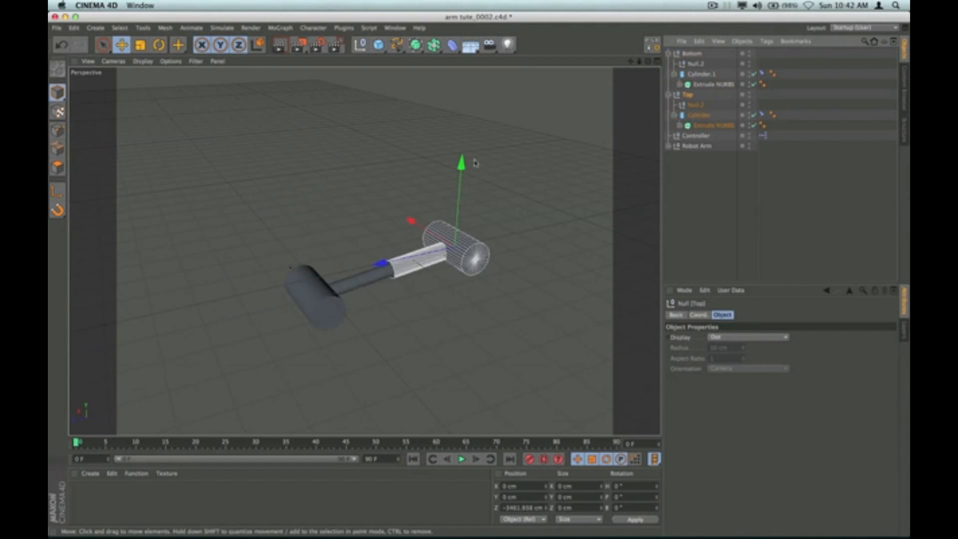
mouse_move(456, 158)
left_mouse_down()
mouse_move(457, 85)
mouse_move(449, 207)
mouse_move(449, 120)
mouse_move(454, 171)
left_mouse_up()
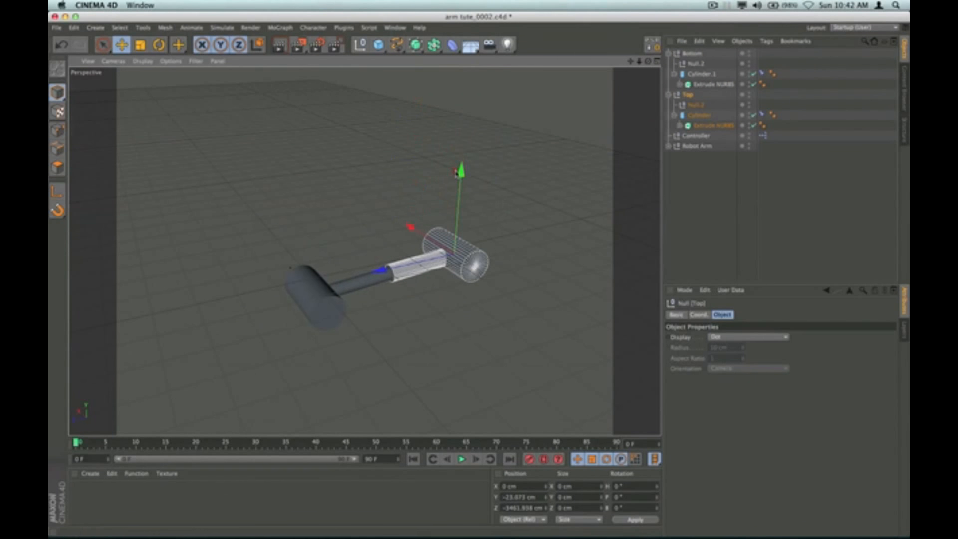
Step: Group the Bottom and Top nulls together under a new parent null
left_click(713, 193)
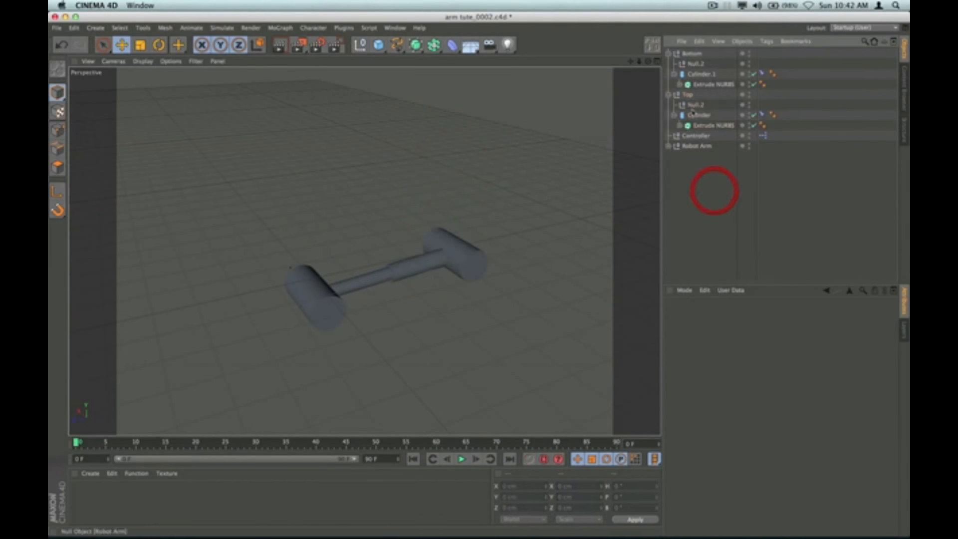
left_click(669, 54)
left_click(668, 63)
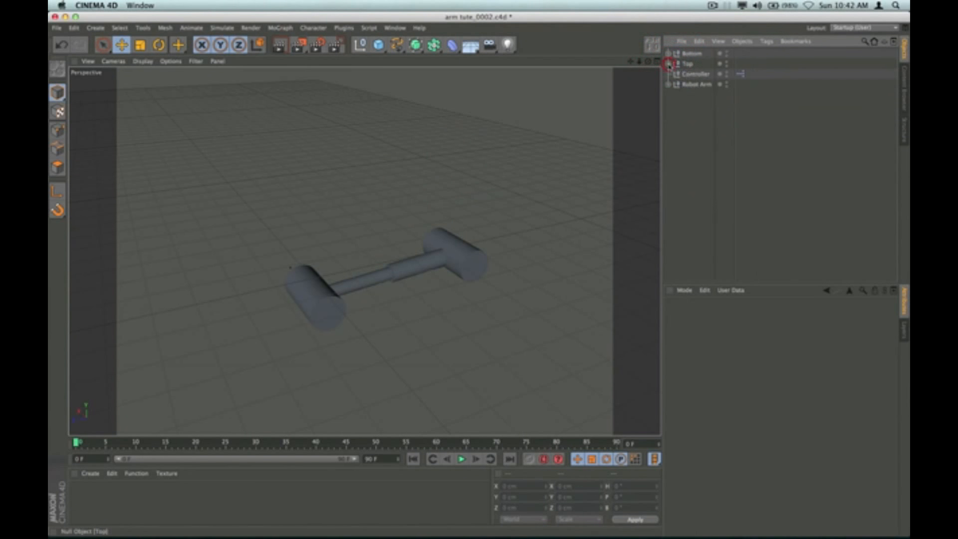
mouse_move(688, 64)
left_mouse_down()
mouse_move(708, 63)
mouse_move(678, 67)
left_mouse_up()
left_click(687, 63)
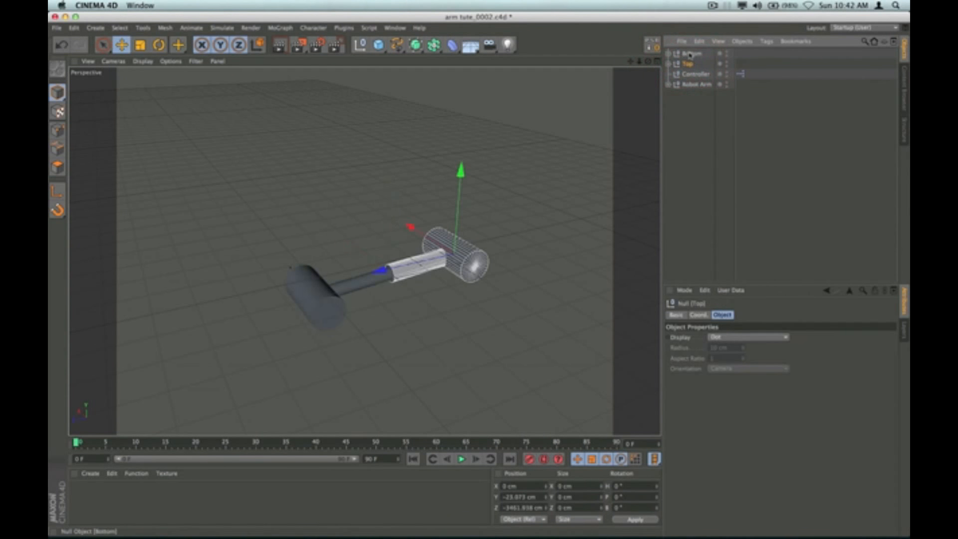
left_click(690, 54, "shift")
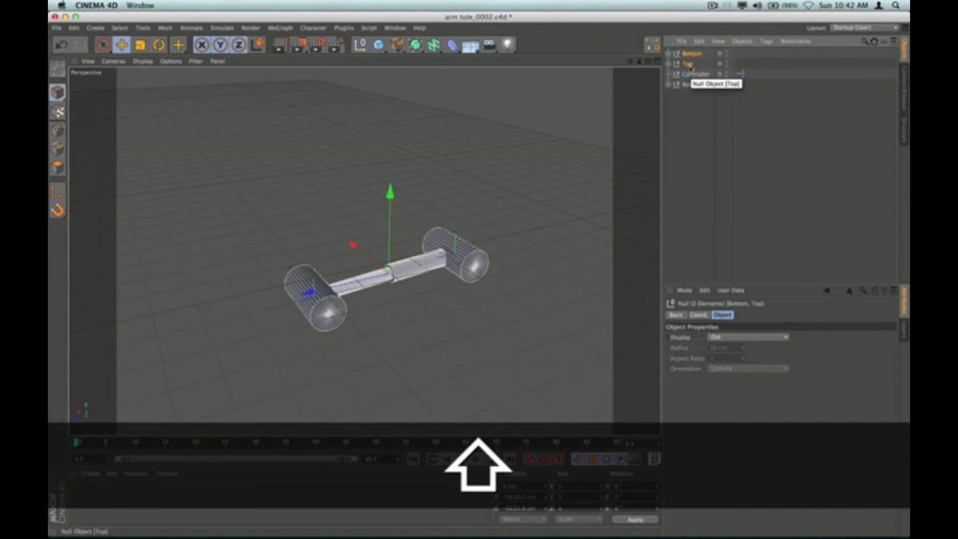
key("alt+g")
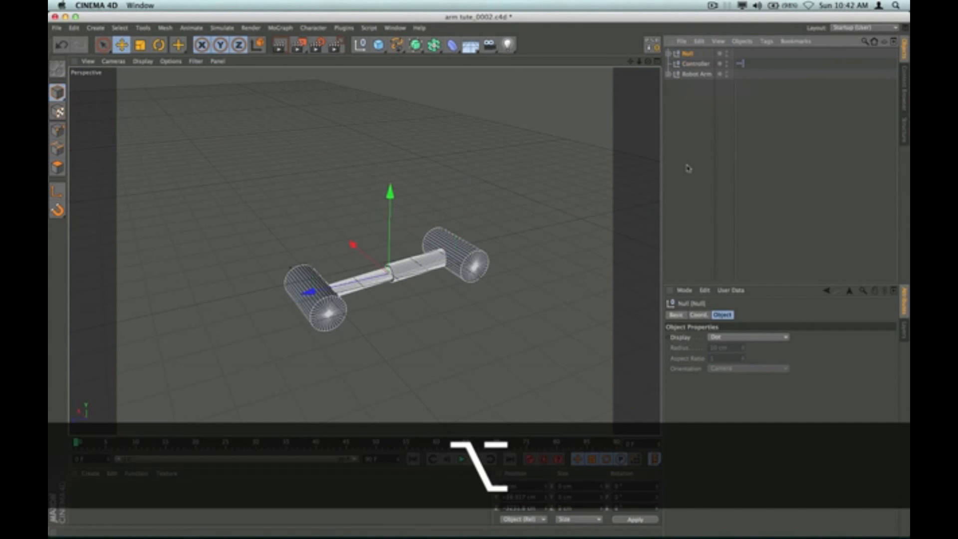
Step: Rename the new parent null as Hydraulic and deselect it
double_click(690, 54)
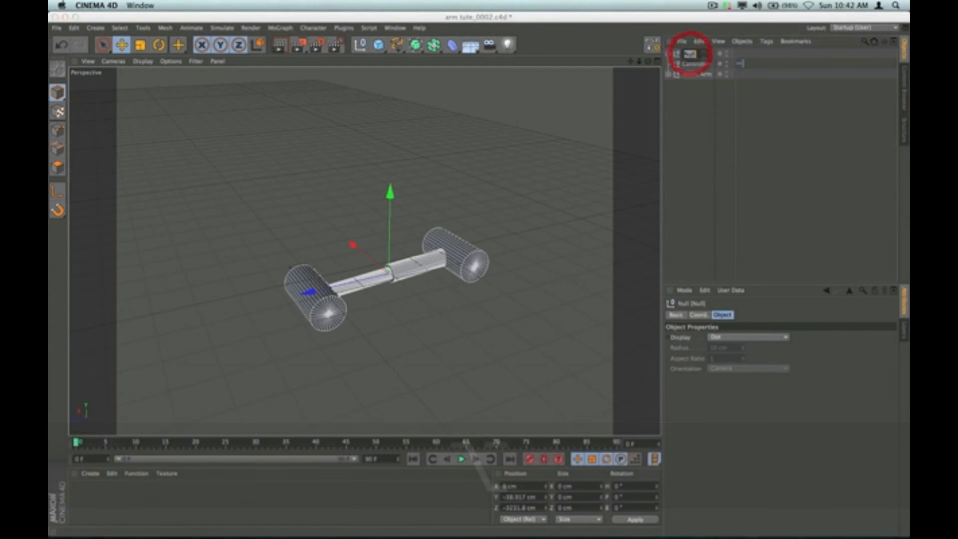
type("H")
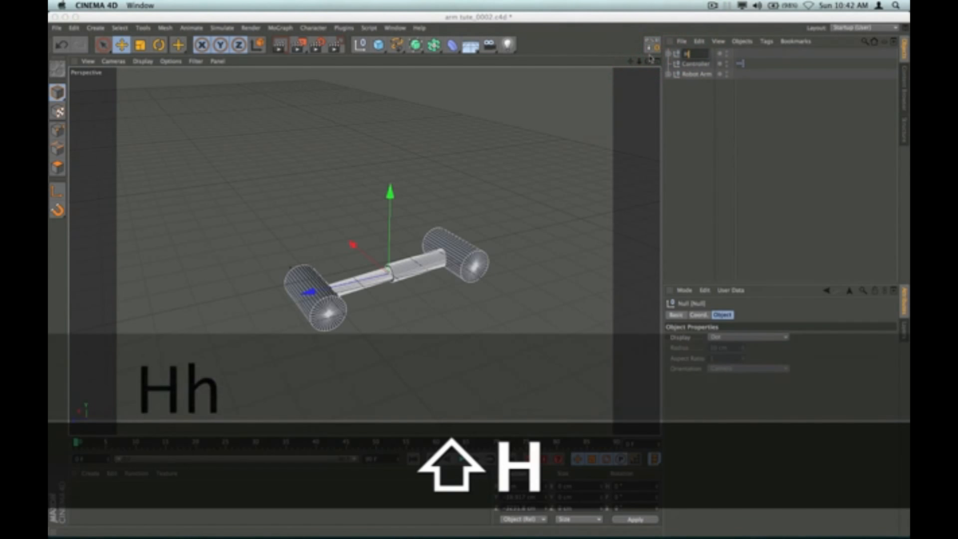
type("ydraulic")
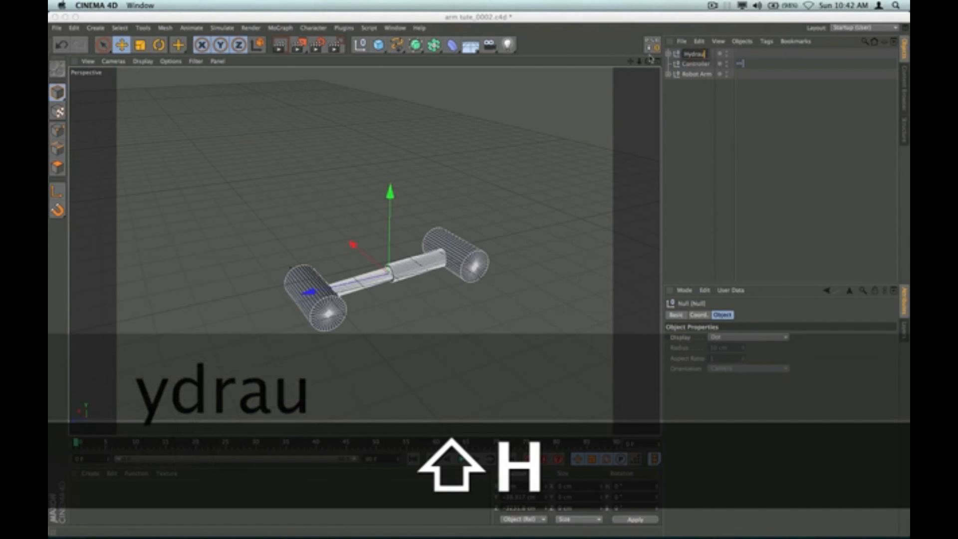
left_click(680, 132)
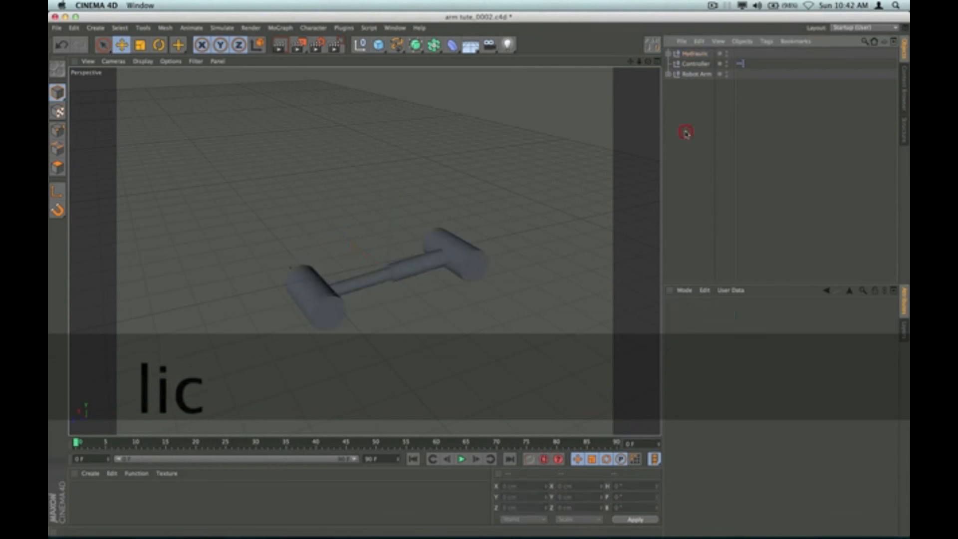
left_click(690, 54)
left_click(682, 41)
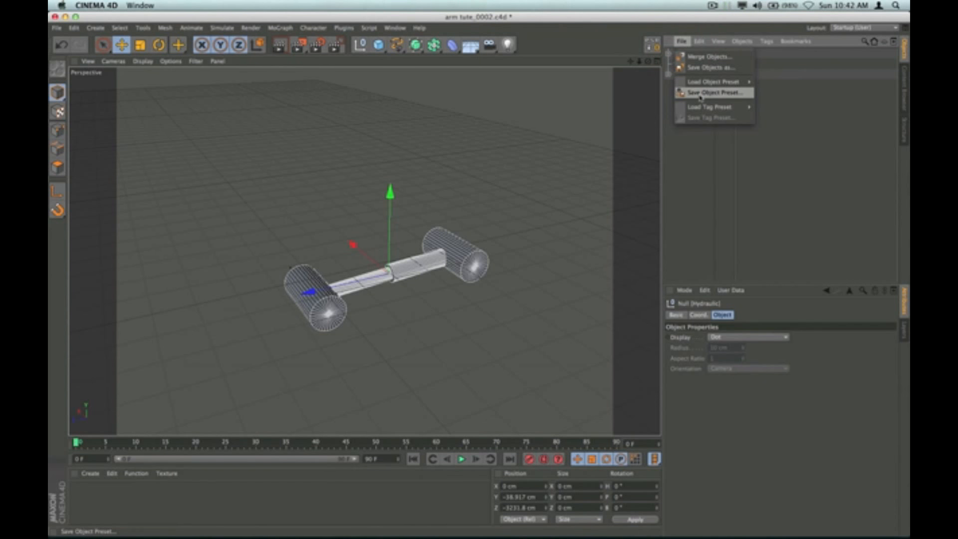
left_click(677, 174)
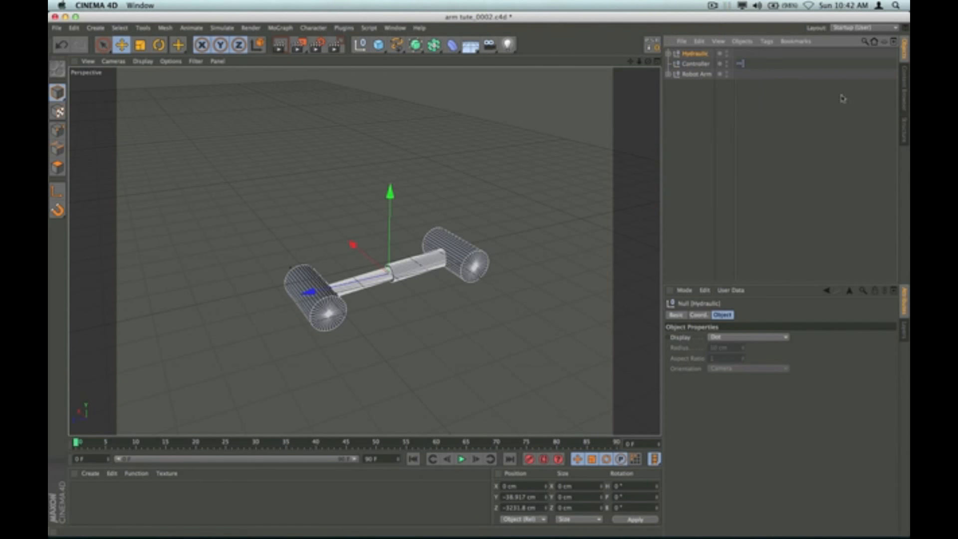
left_click(682, 41)
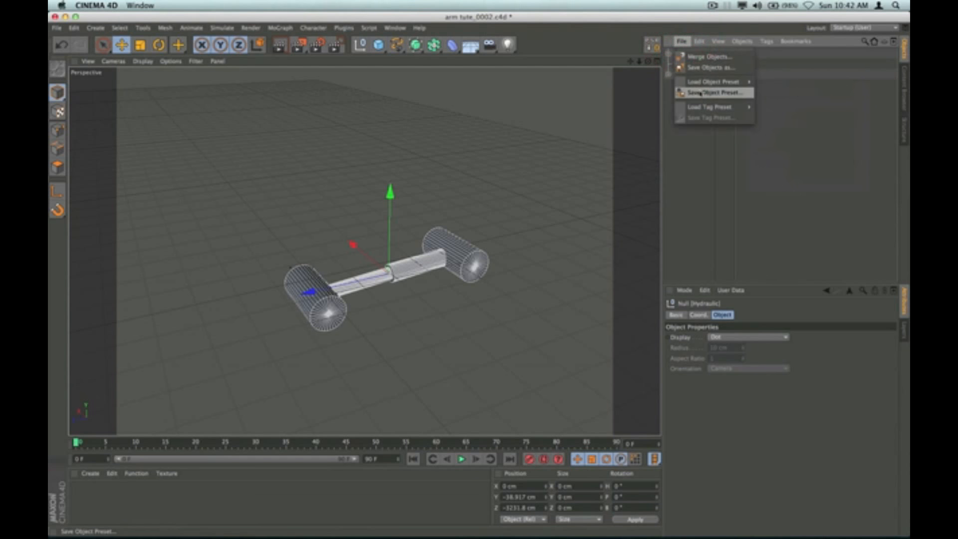
left_click(698, 91)
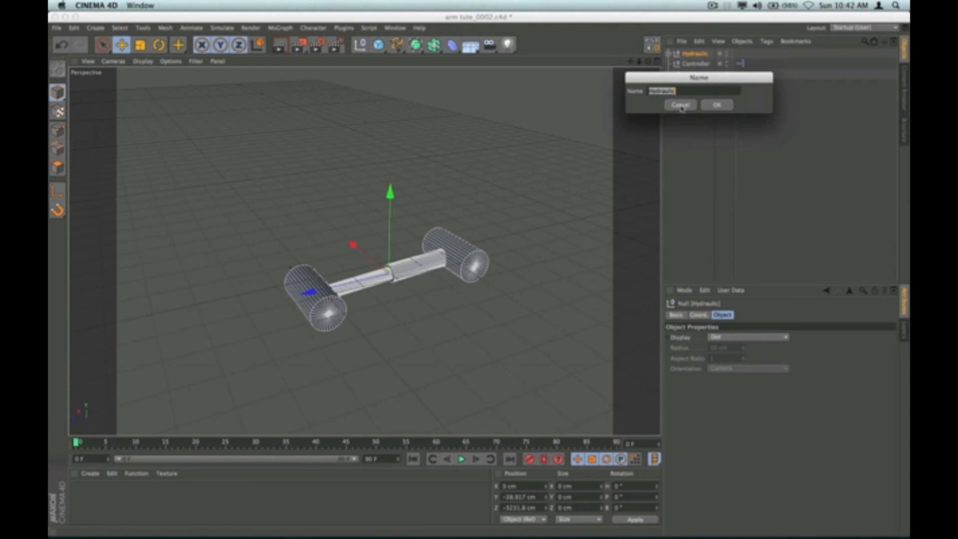
left_click(681, 105)
Step: Load the Hydraulic.1 object preset from the Objects folder of the user.lib4d library into the scene
left_click(904, 81)
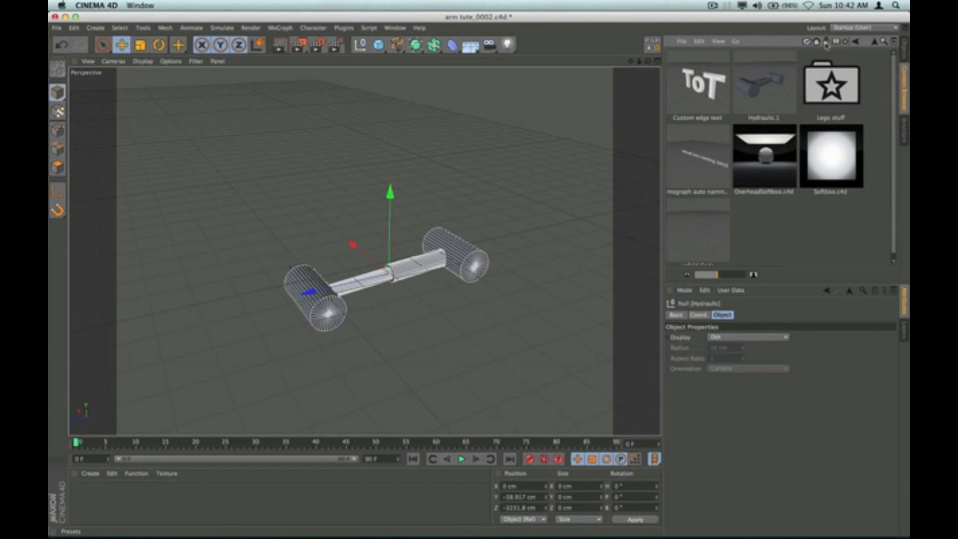
left_click(826, 43)
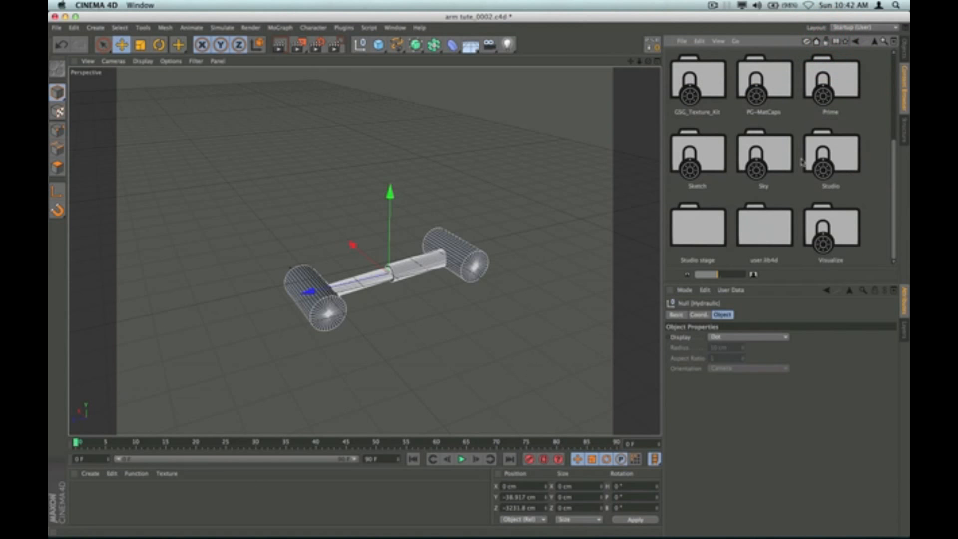
double_click(758, 235)
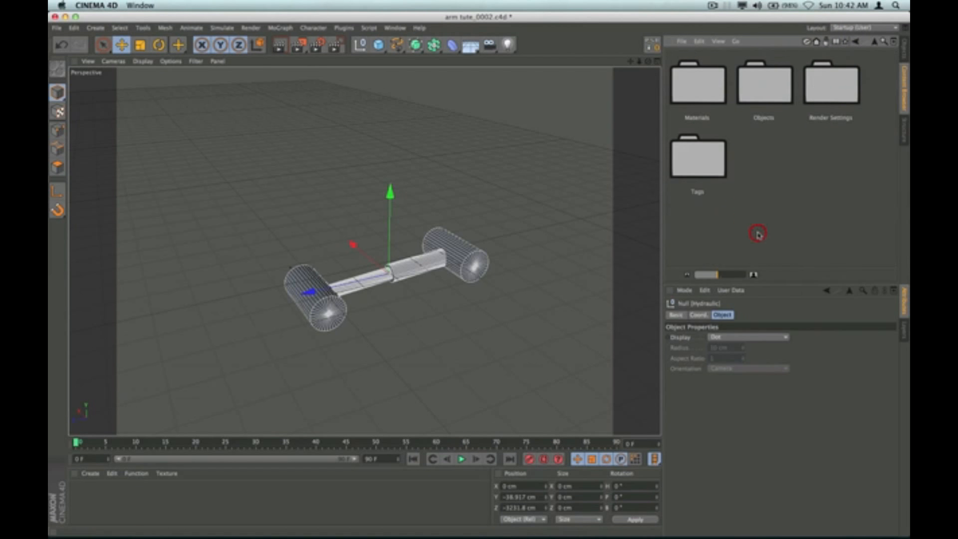
double_click(762, 94)
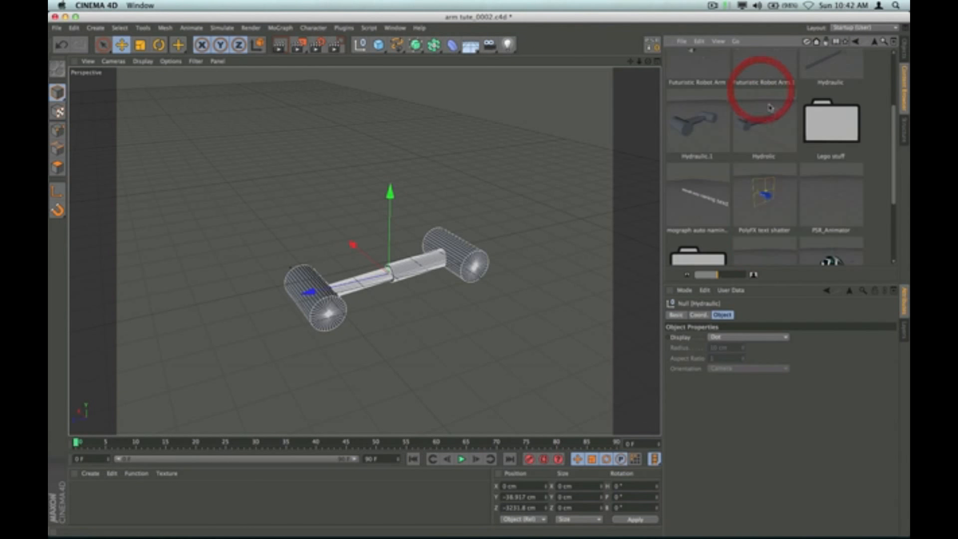
left_click(700, 141)
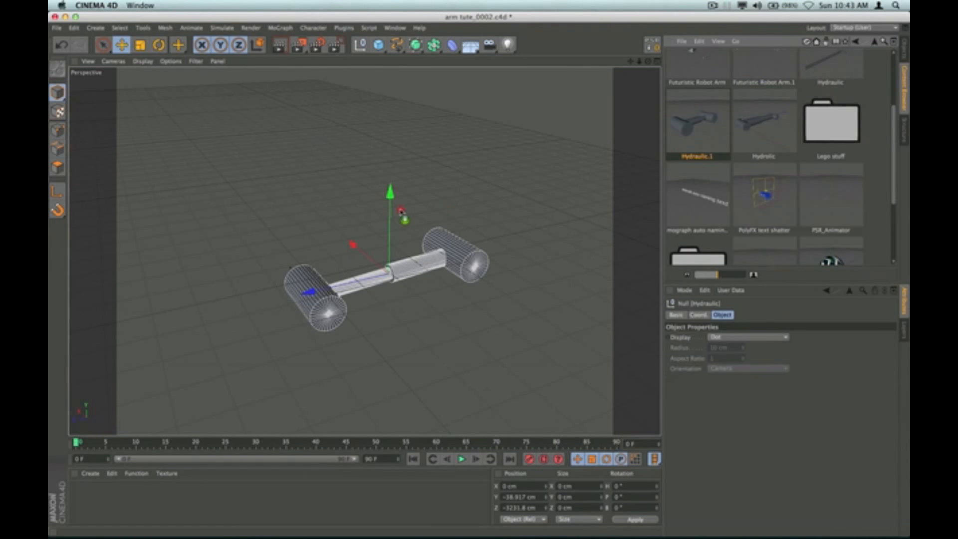
left_click_drag(419, 204, 420, 205)
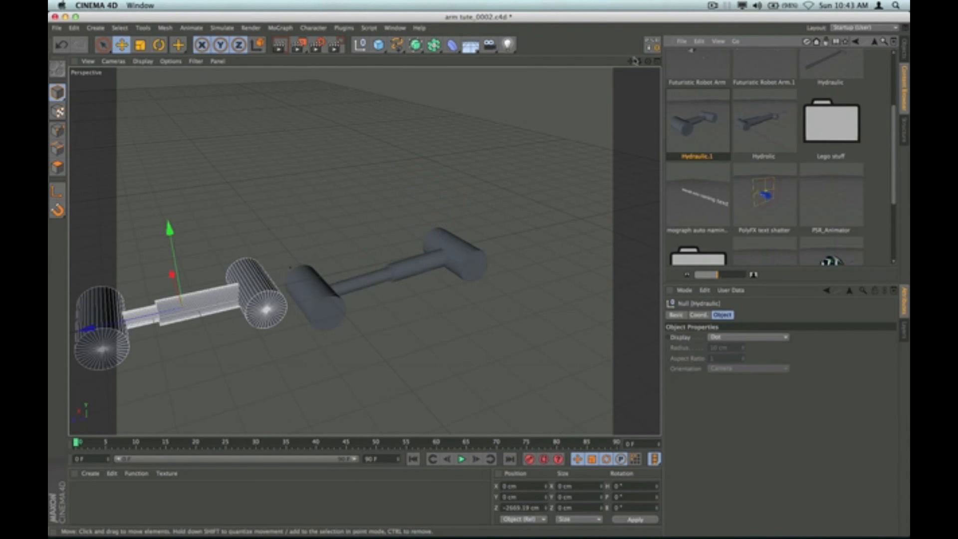
left_click_drag(631, 61, 734, 1)
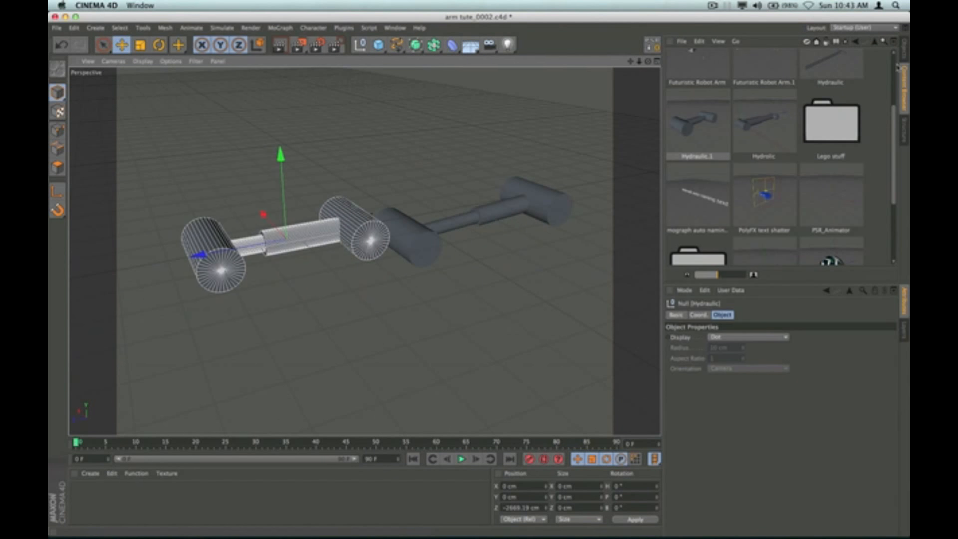
Step: Test the loaded preset piston by lowering its Top null about 11 cm along Y, and delete that Hydraulic group
left_click(904, 50)
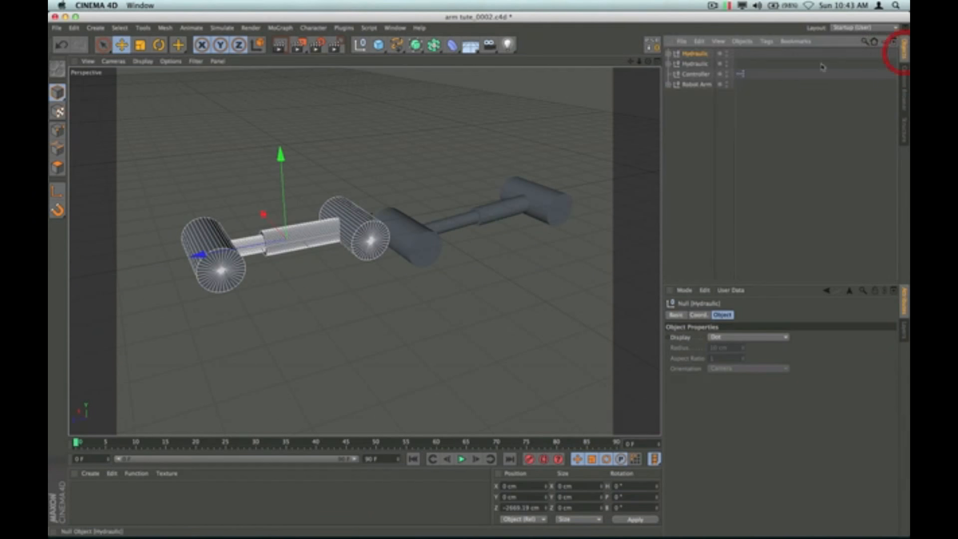
left_click(669, 54)
left_click(693, 64)
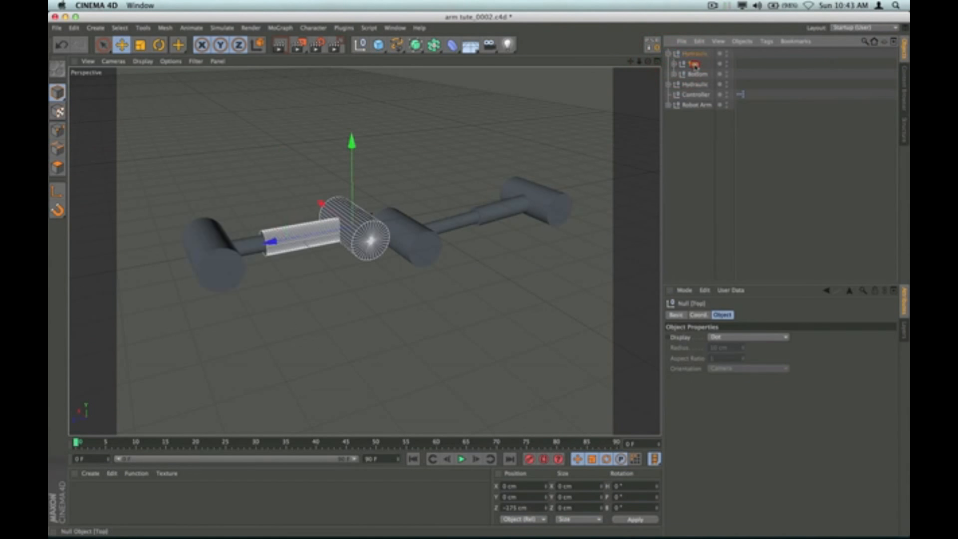
mouse_move(349, 147)
left_mouse_down()
mouse_move(355, 103)
mouse_move(359, 150)
left_mouse_up()
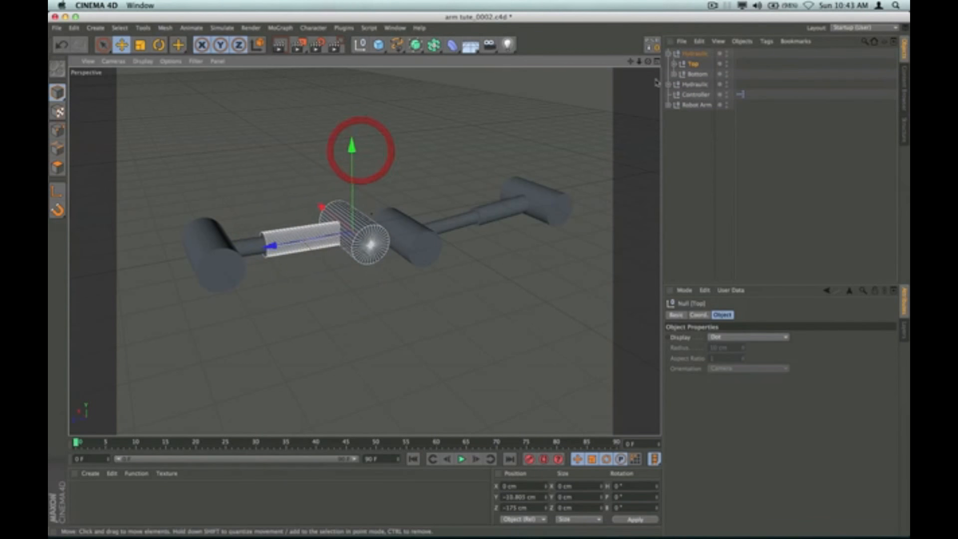
left_click(693, 54)
key("Delete")
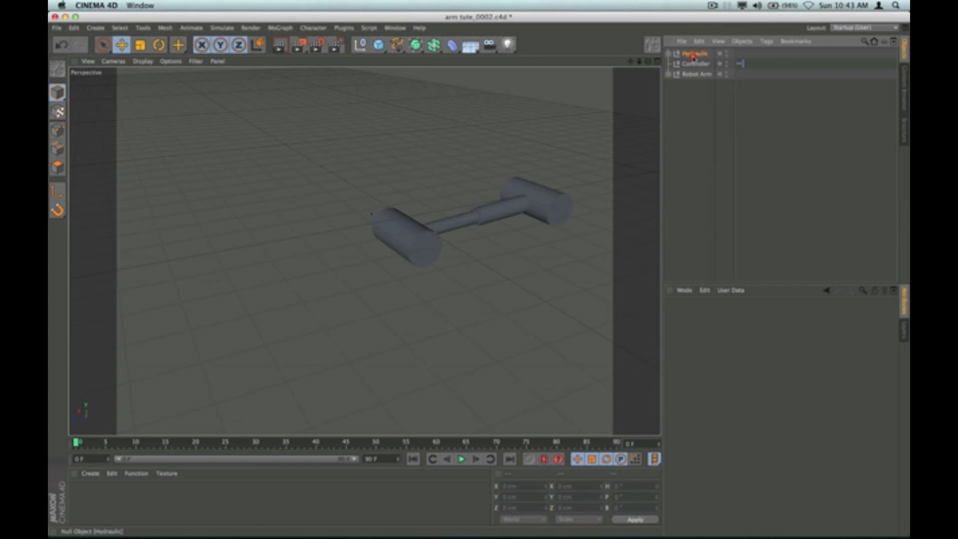
Step: Duplicate the Hydraulic group and move the copy onto the robot arm's two upright brackets, at about Y 363 cm and Z -854 cm
left_click_drag(693, 64, 694, 63, "ctrl")
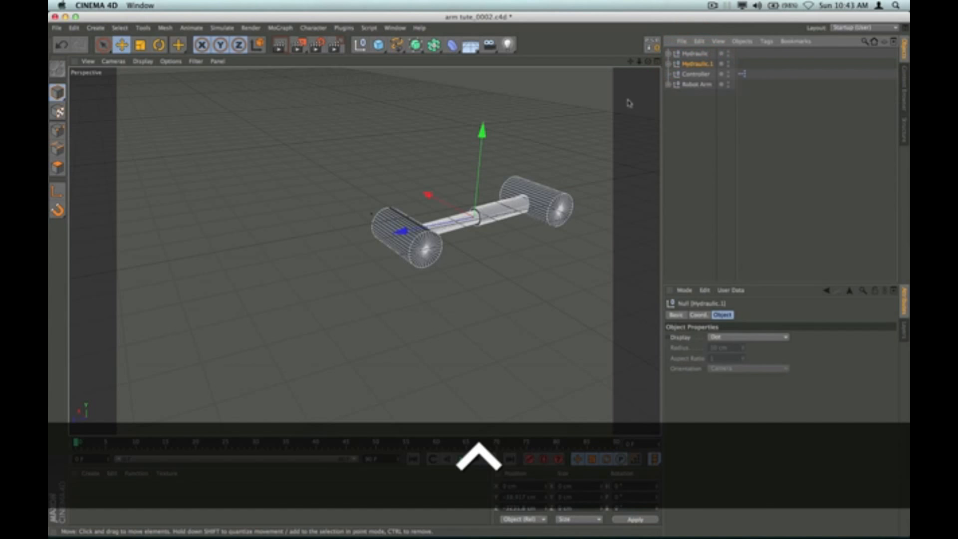
scroll(510, 216, "down", 10)
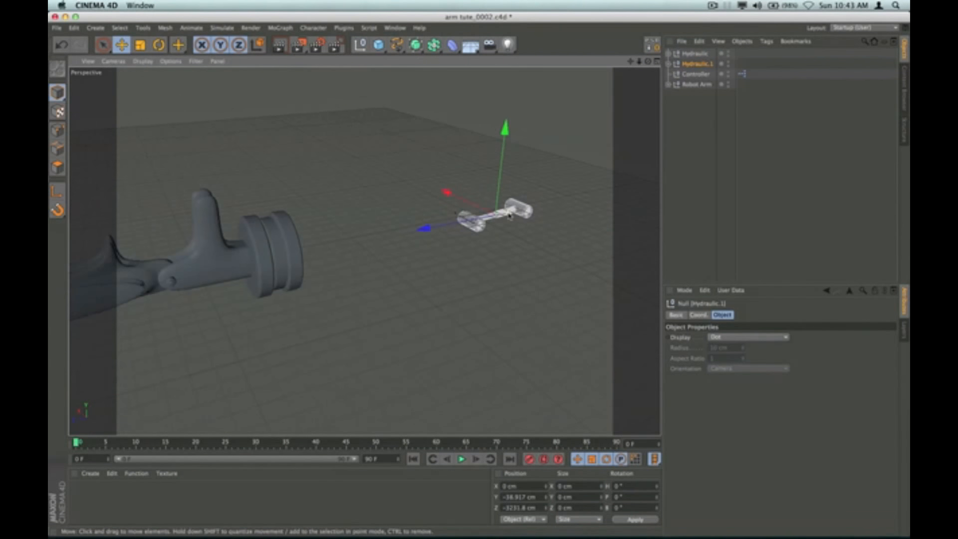
scroll(509, 216, "down", 2)
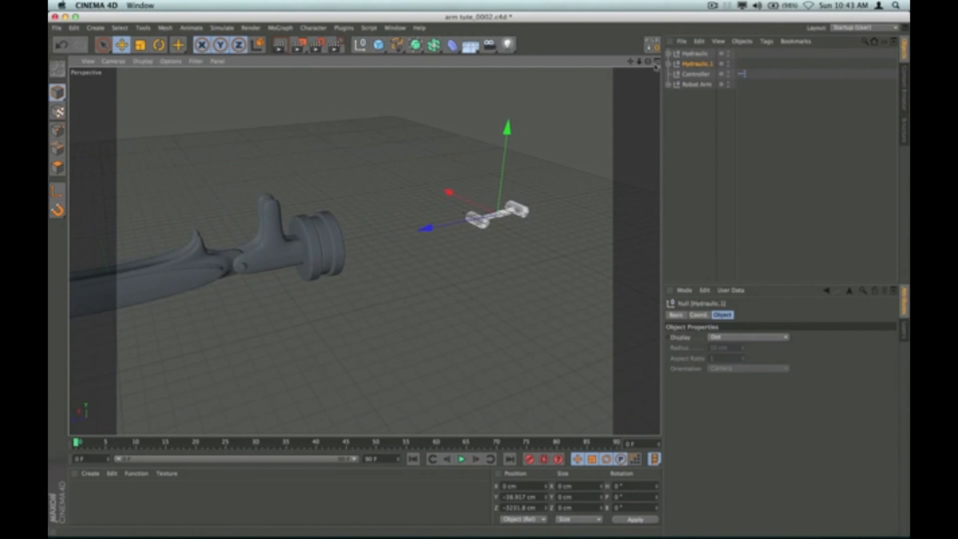
mouse_move(648, 62)
left_mouse_down()
mouse_move(632, 62)
mouse_move(661, 50)
left_mouse_up()
left_click(688, 64)
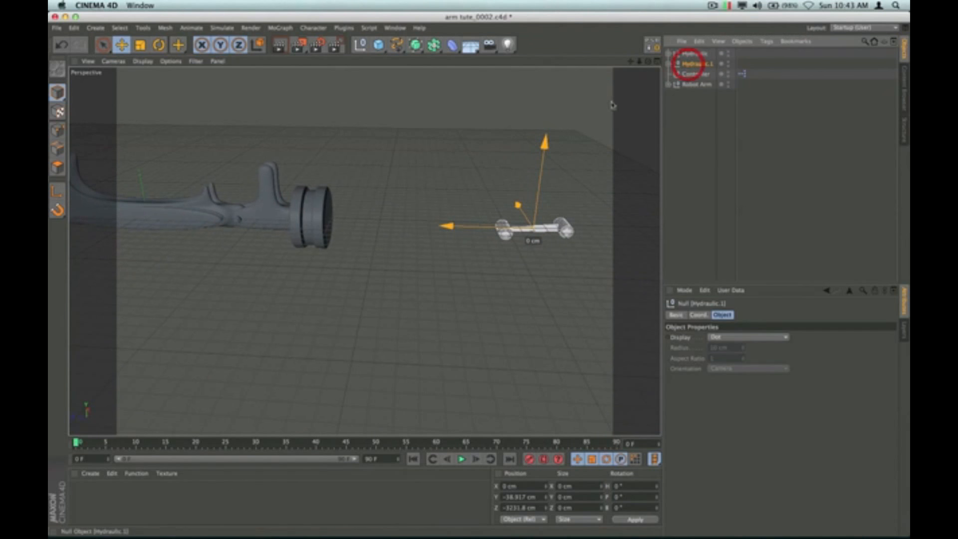
left_click_drag(342, 220, 178, 194)
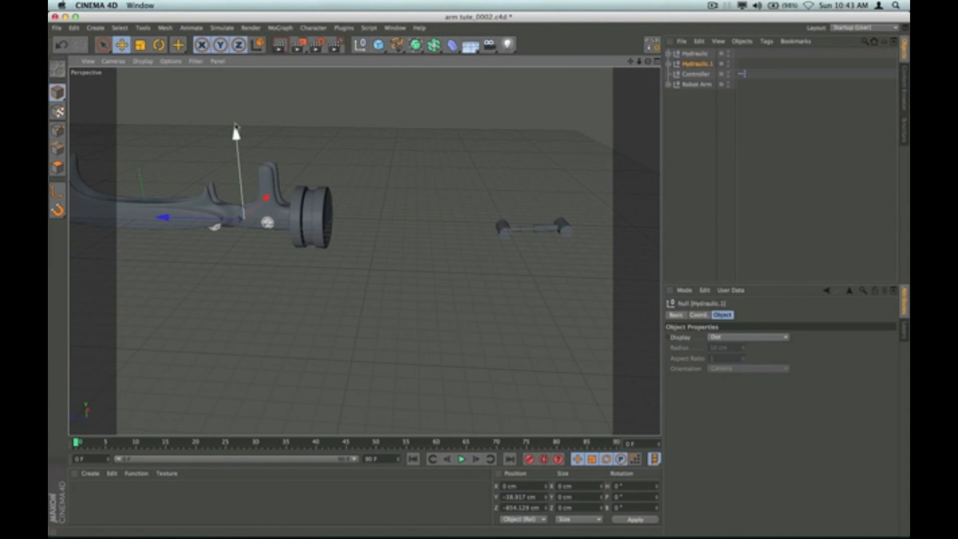
left_click_drag(236, 132, 232, 85)
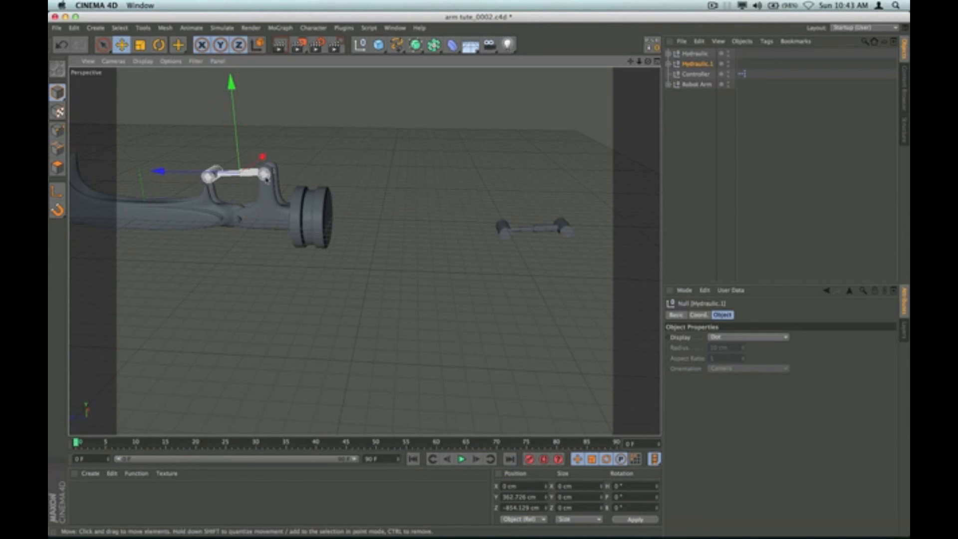
Step: Reorder the children of Hydraulic.1 so that the Top null sits above the Bottom null
scroll(266, 179, "up", 3)
scroll(266, 179, "up", 1)
scroll(562, 122, "up", 2)
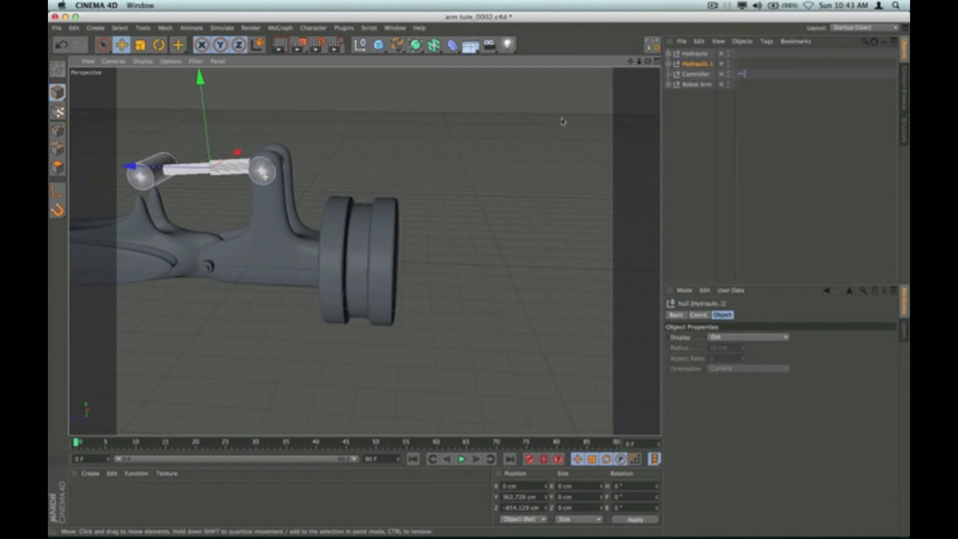
left_click_drag(630, 64, 364, 251)
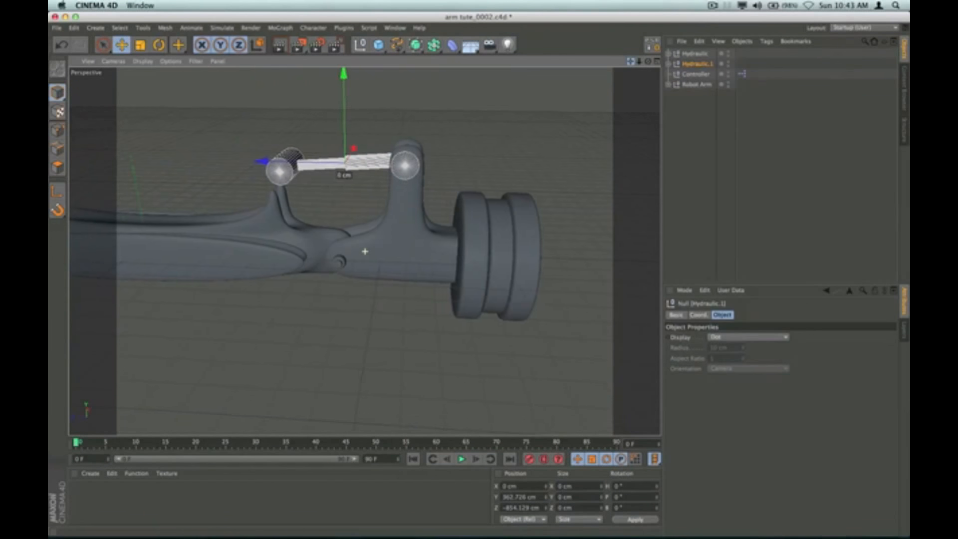
left_click(669, 64)
left_click(692, 84)
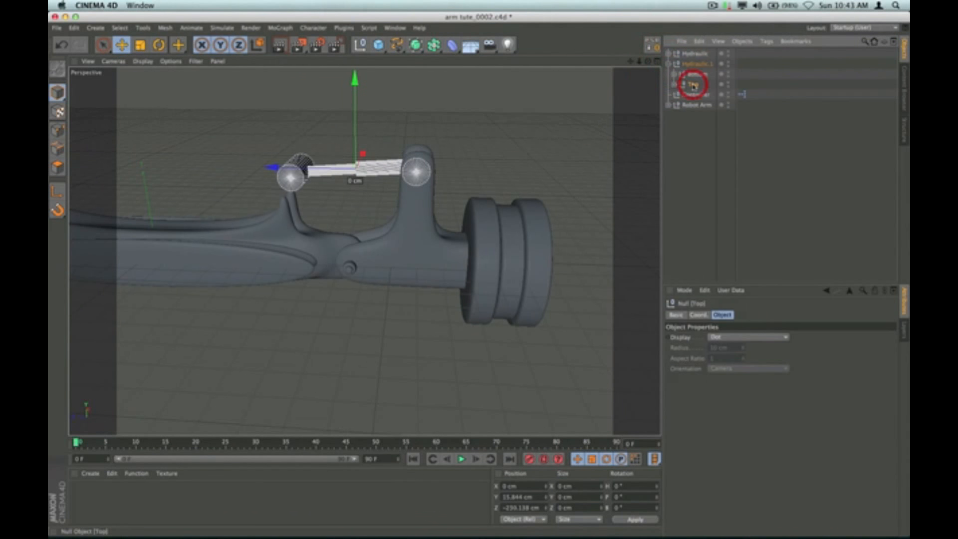
left_click_drag(692, 86, 695, 75)
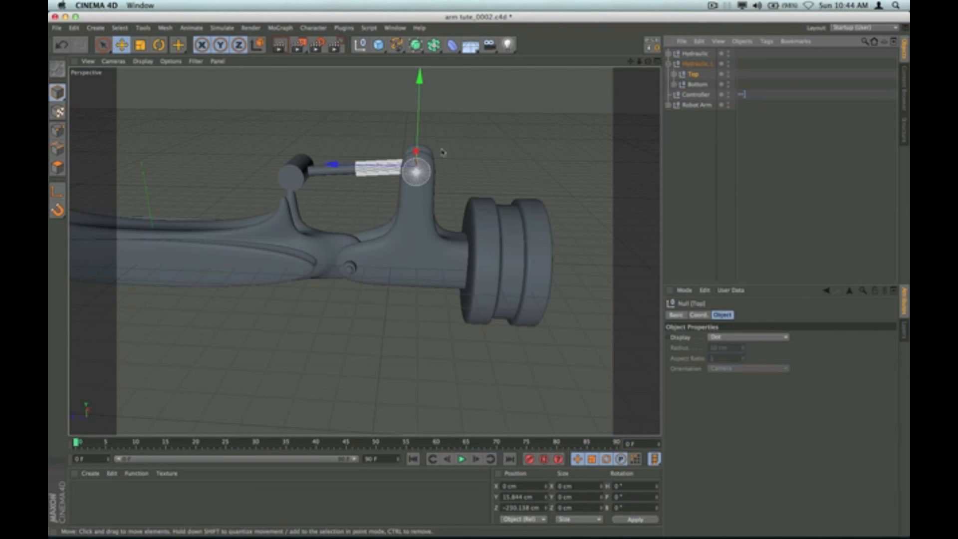
mouse_move(648, 61)
left_mouse_down()
mouse_move(632, 63)
mouse_move(651, 61)
left_mouse_up()
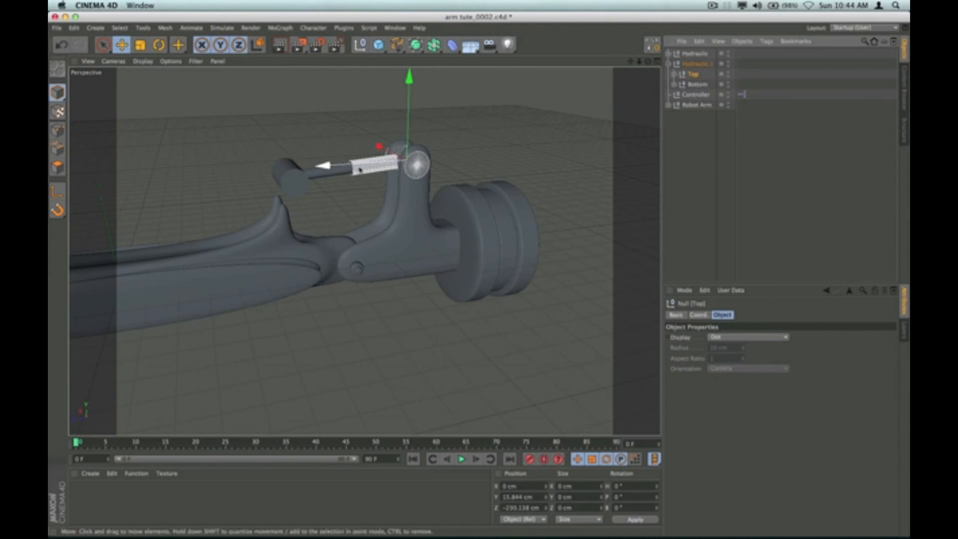
Step: Shift Hydraulic.1's Top null to about Z -232 cm and move its Bottom null to about Y -134 cm, Z 267 cm on the forearm bracket
left_click_drag(329, 167, 328, 165)
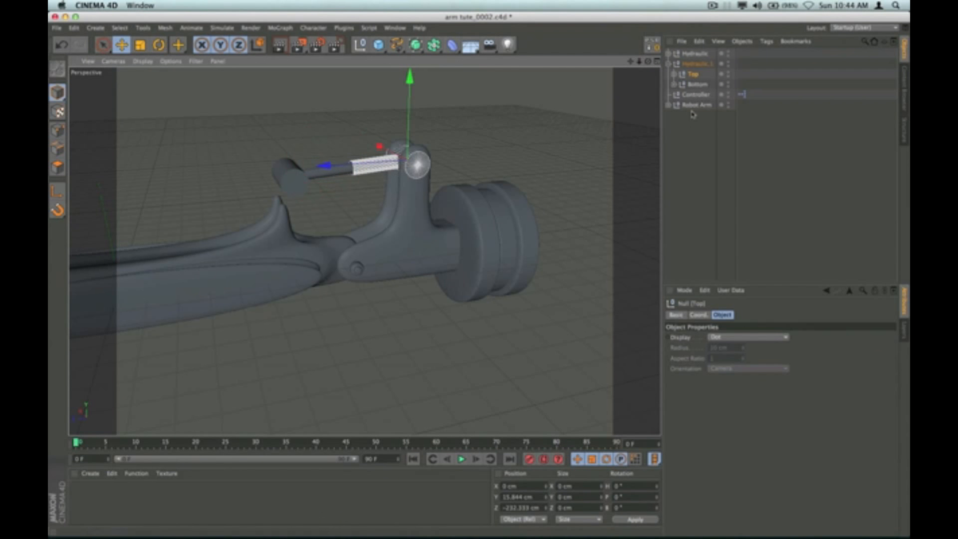
left_click(697, 83)
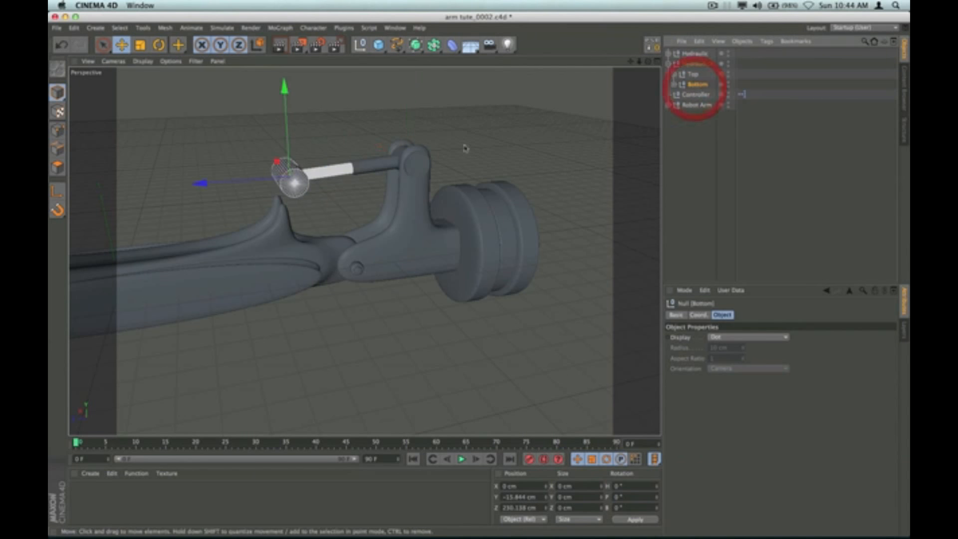
left_click_drag(282, 85, 287, 121)
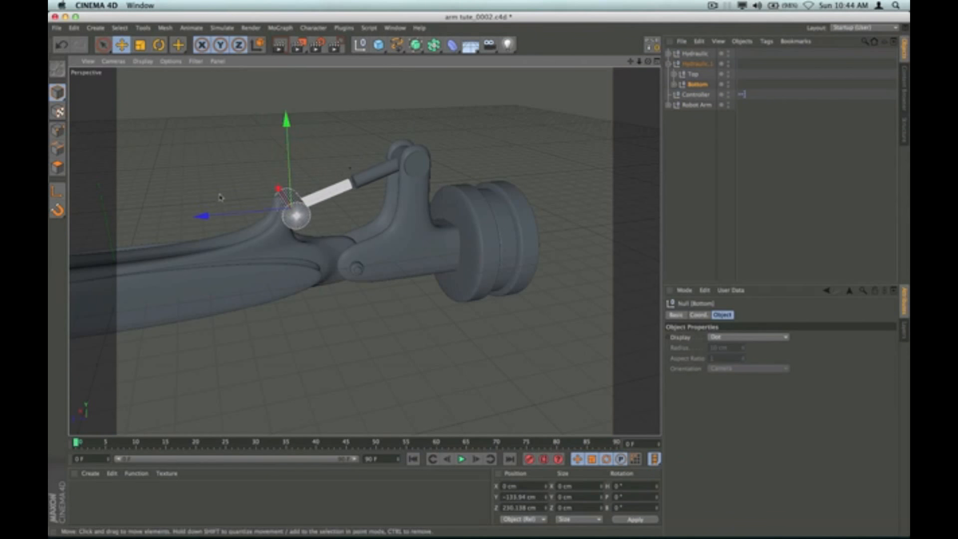
left_click_drag(204, 214, 193, 219)
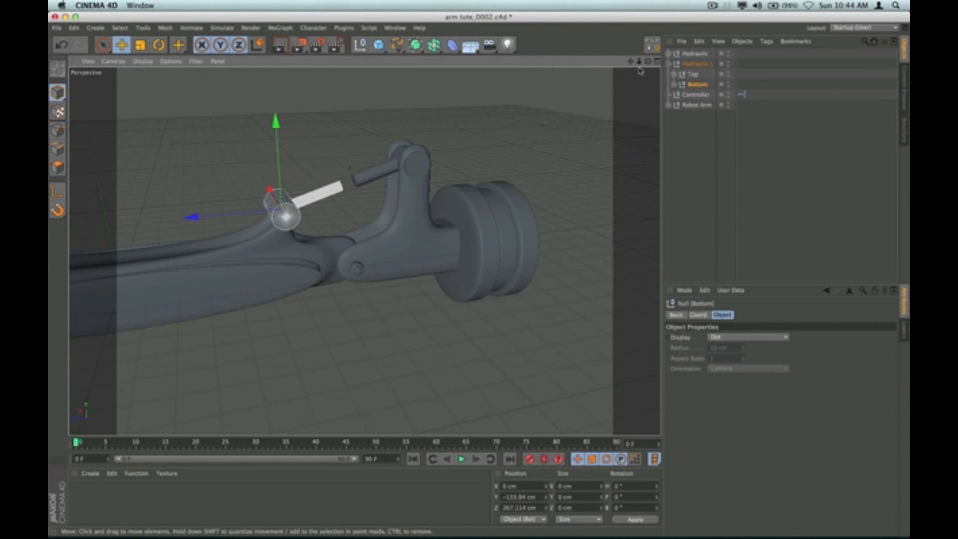
Step: Fine-tune the Bottom null in the Right view, shifting it along Z to about 273 cm to centre it on the forearm bracket
left_click(657, 61)
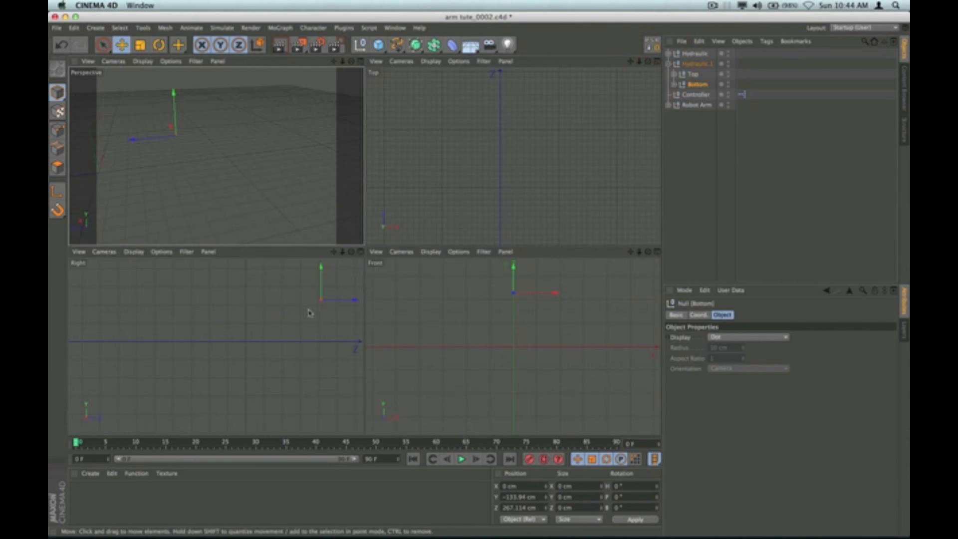
scroll(321, 314, "up", 3)
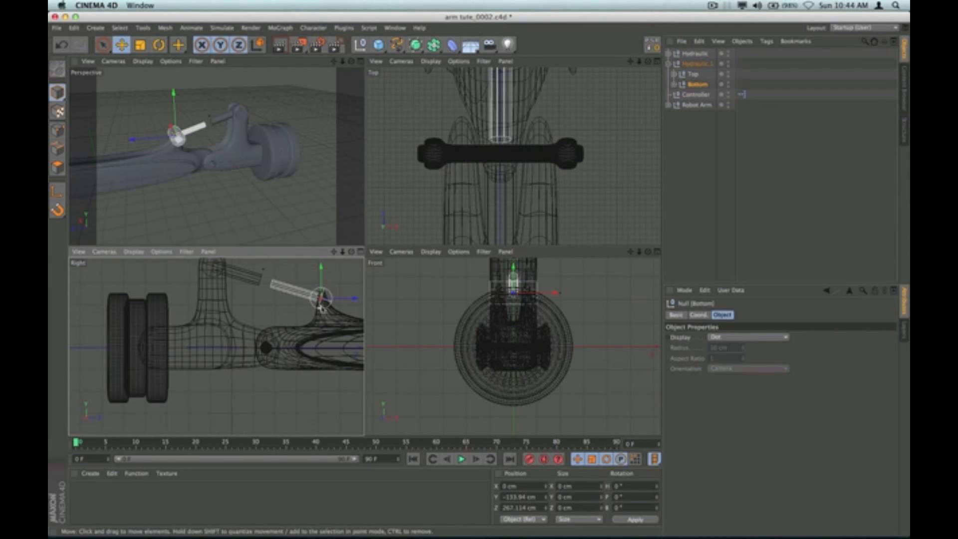
left_click_drag(334, 252, 279, 299)
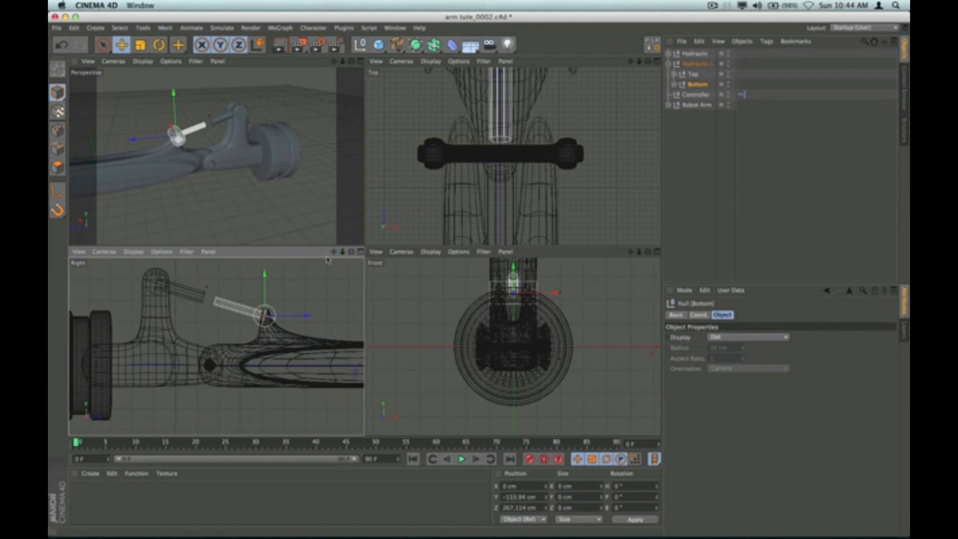
scroll(278, 312, "up", 5)
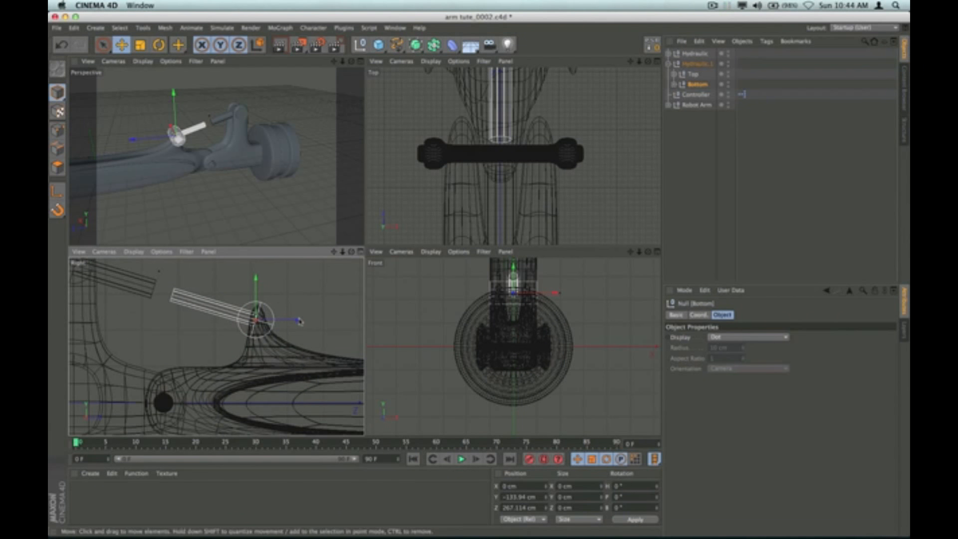
left_click_drag(300, 321, 300, 320)
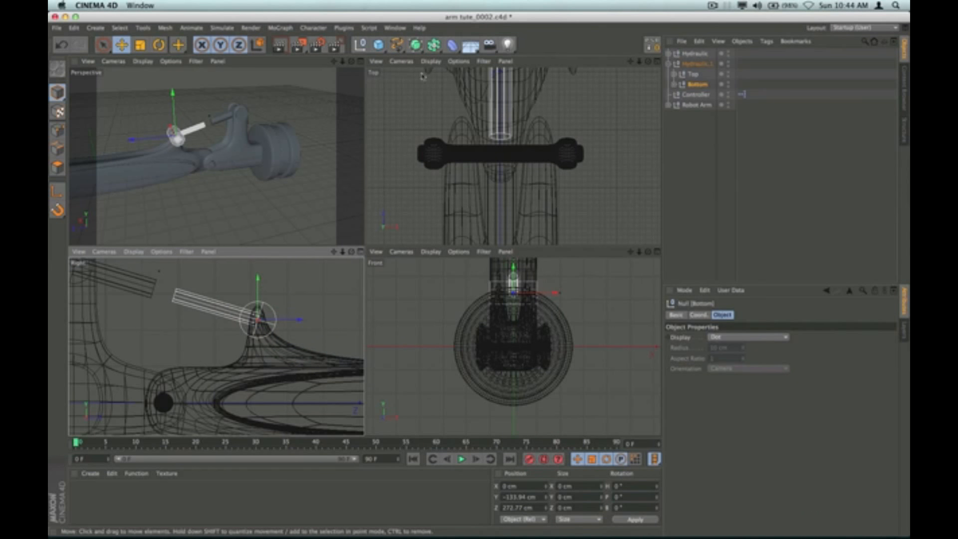
left_click(361, 61)
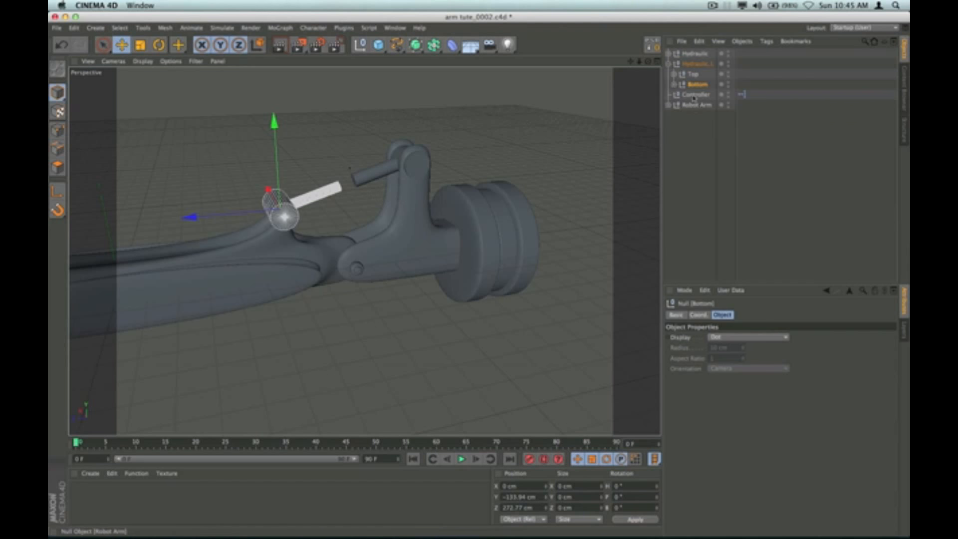
Step: Resize the Cylinder under the Top null to a radius of 28 cm and a height of 172 cm
left_click(675, 85)
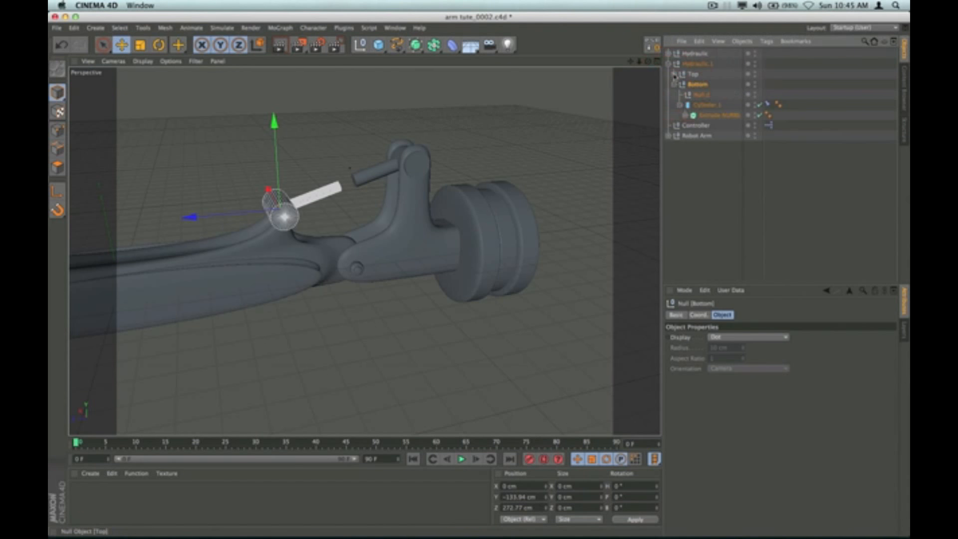
left_click(673, 74)
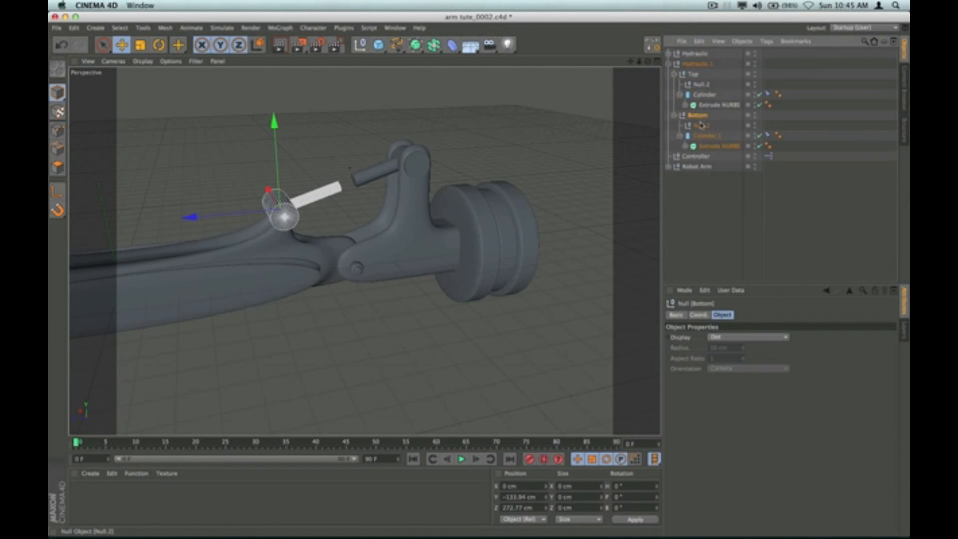
left_click(693, 74)
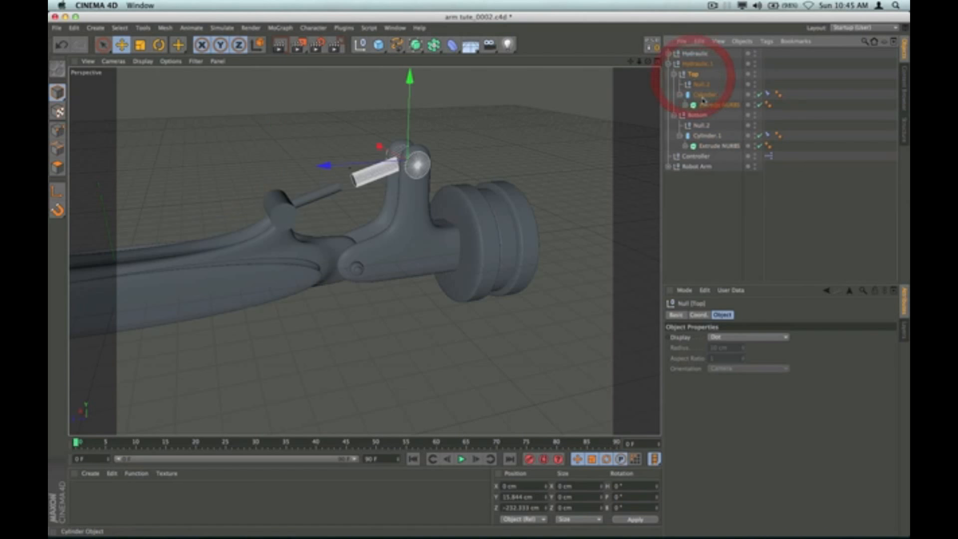
left_click(704, 95)
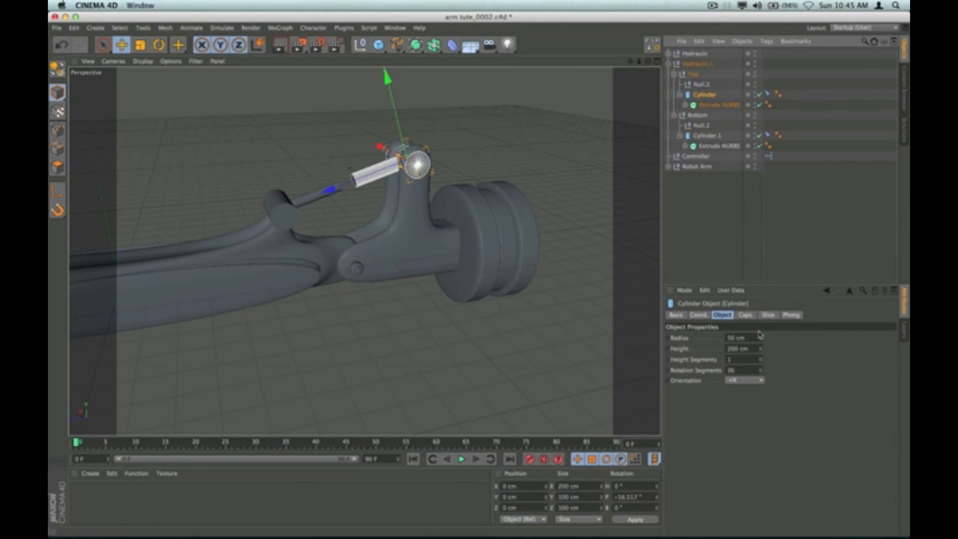
left_click_drag(760, 339, 760, 355)
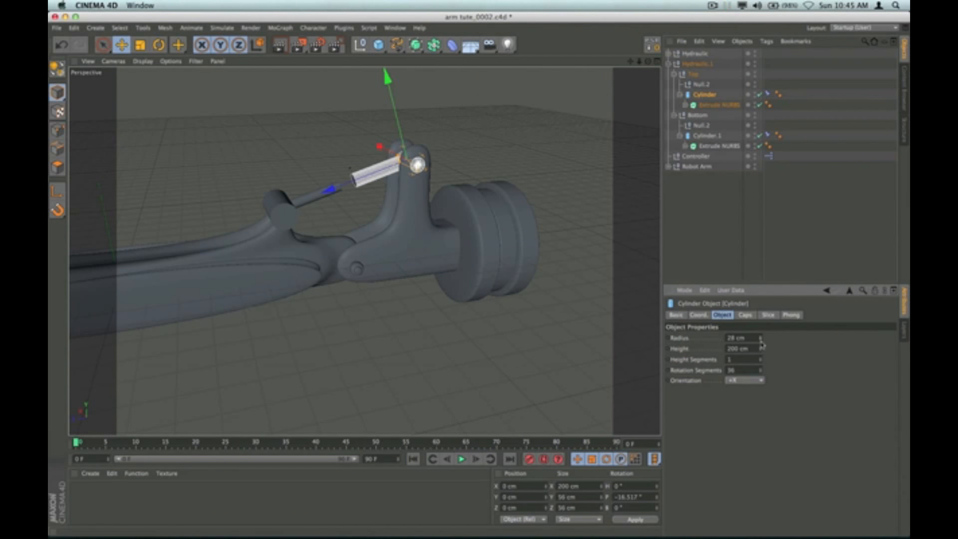
left_click_drag(760, 348, 760, 352)
Step: Lengthen the Top piston's Extrude NURBS by raising its Z movement to about 318 cm
left_click_drag(647, 61, 588, 72)
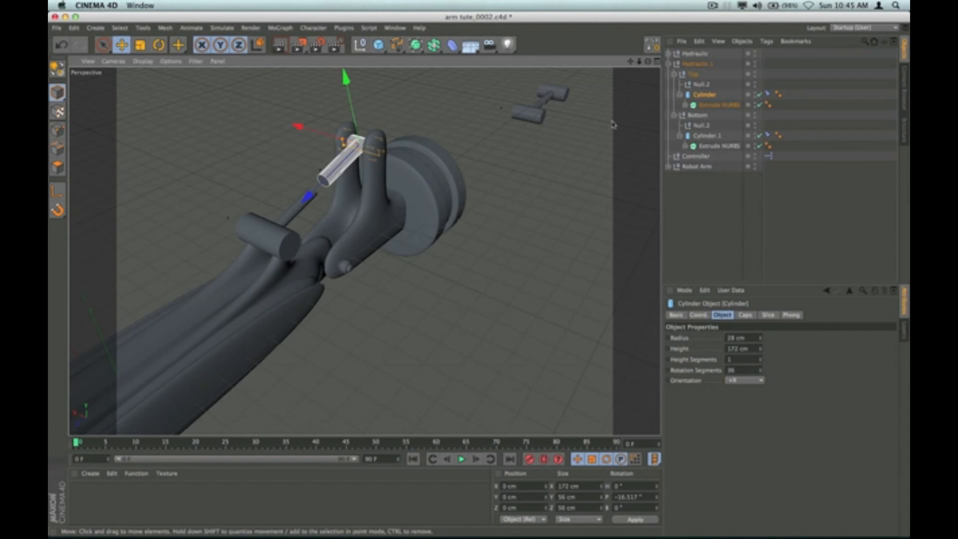
left_click_drag(648, 61, 629, 62)
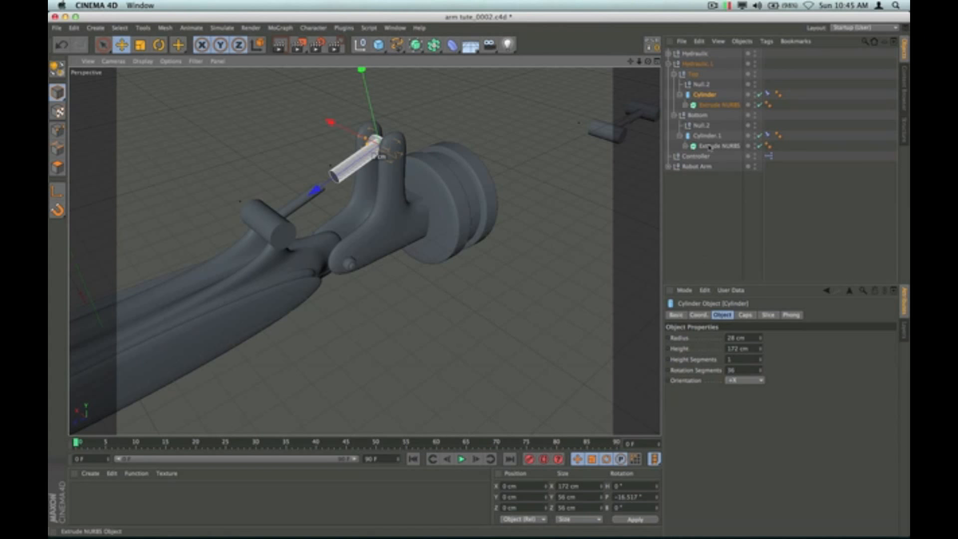
left_click(699, 106)
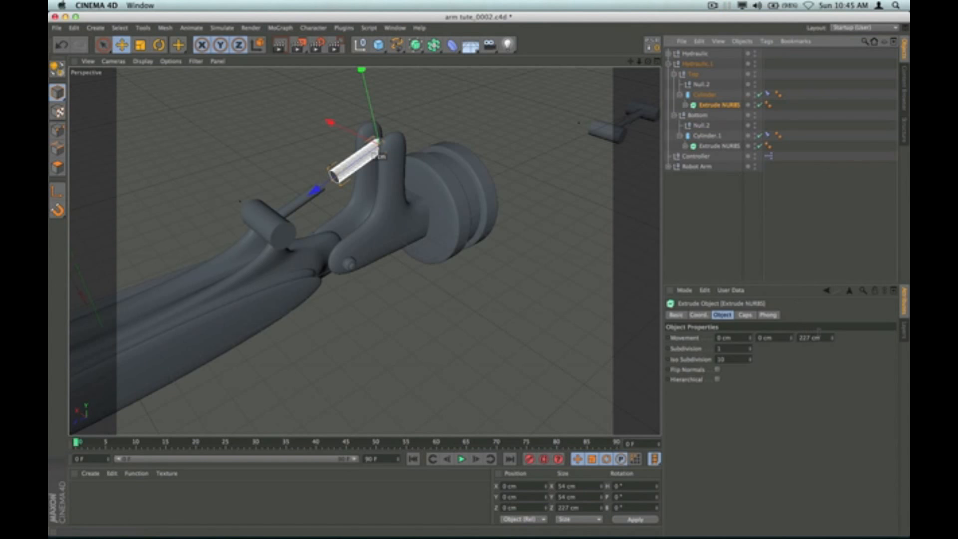
left_click_drag(832, 341, 832, 324)
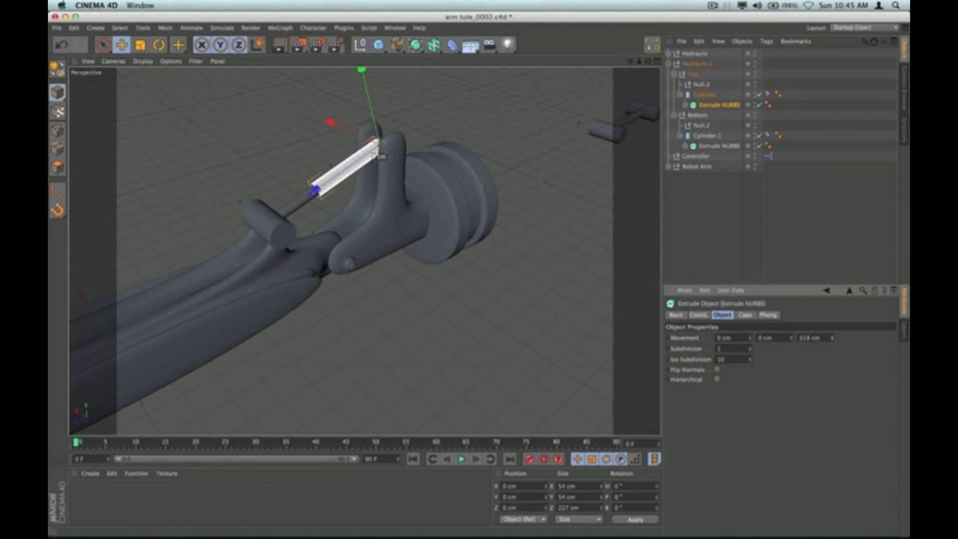
Step: Resize Cylinder.1 under the Bottom null to a radius of 14 cm and a height of 141 cm
left_click(703, 137)
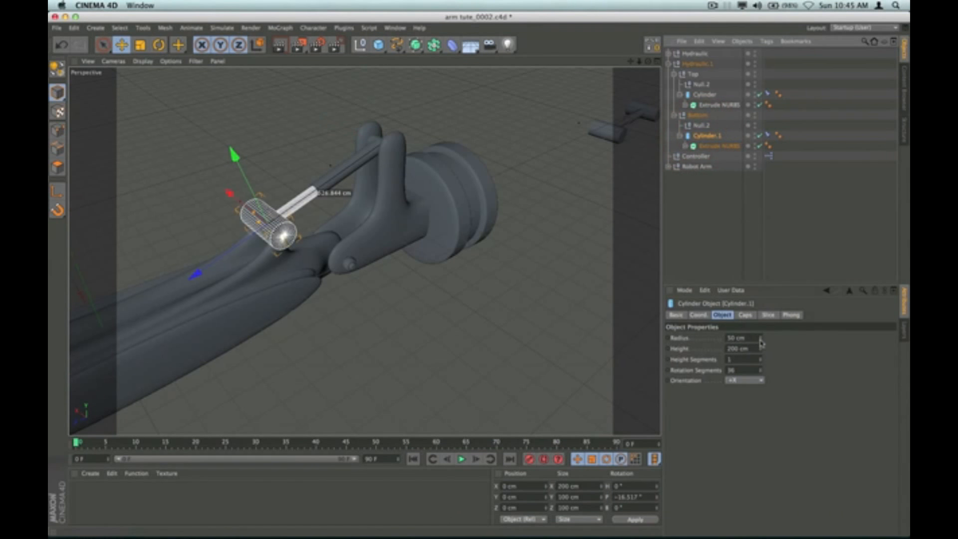
left_click_drag(760, 339, 760, 346)
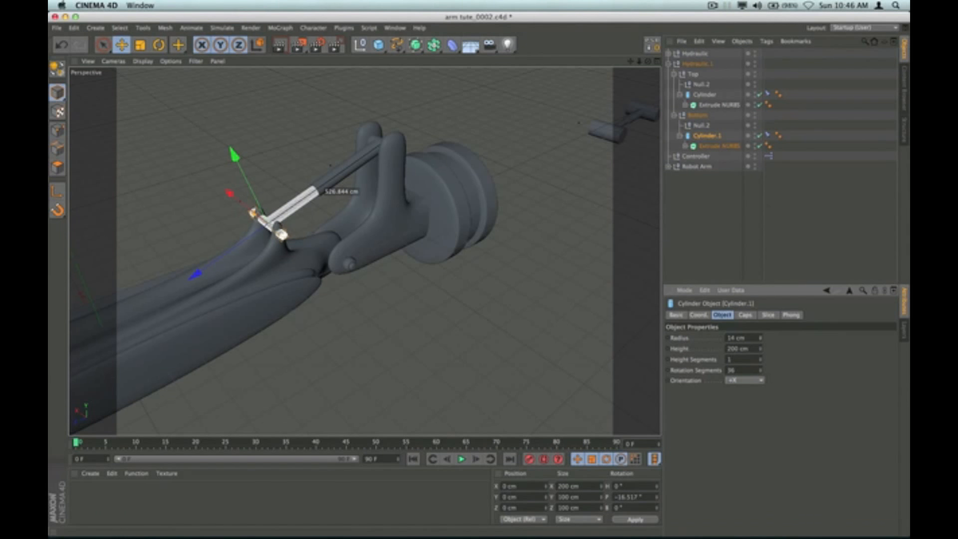
left_click_drag(648, 63, 364, 250)
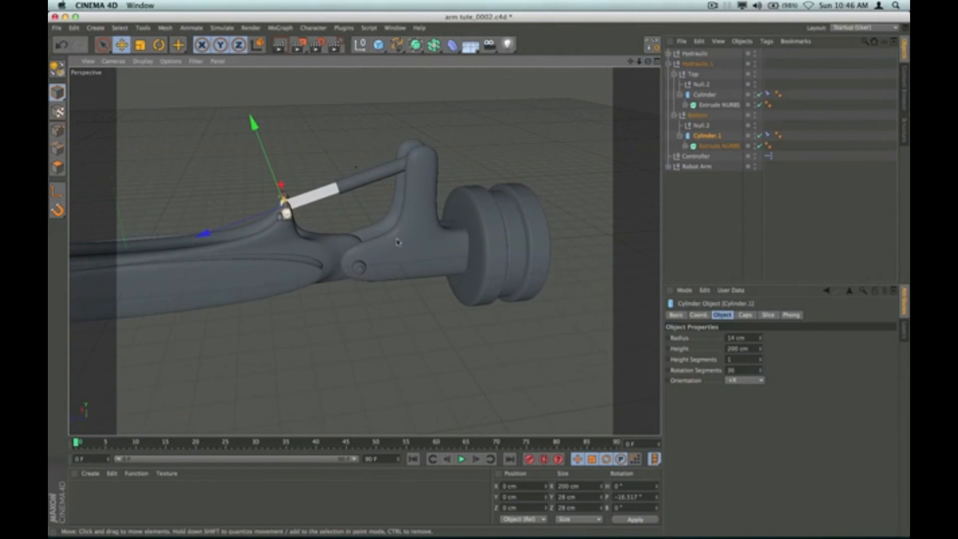
right_click_drag(293, 235, 525, 92, "alt")
left_click_drag(630, 60, 363, 250)
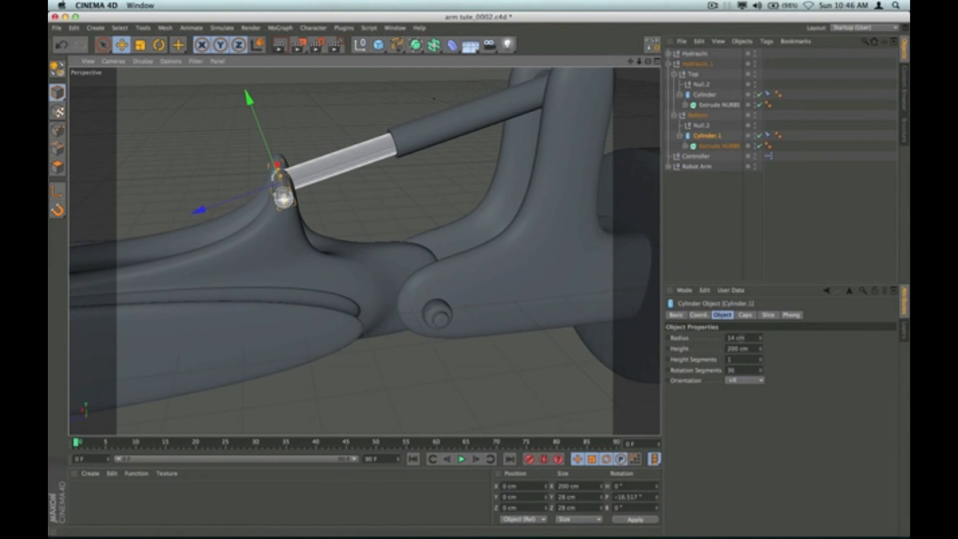
left_click_drag(760, 351, 760, 373)
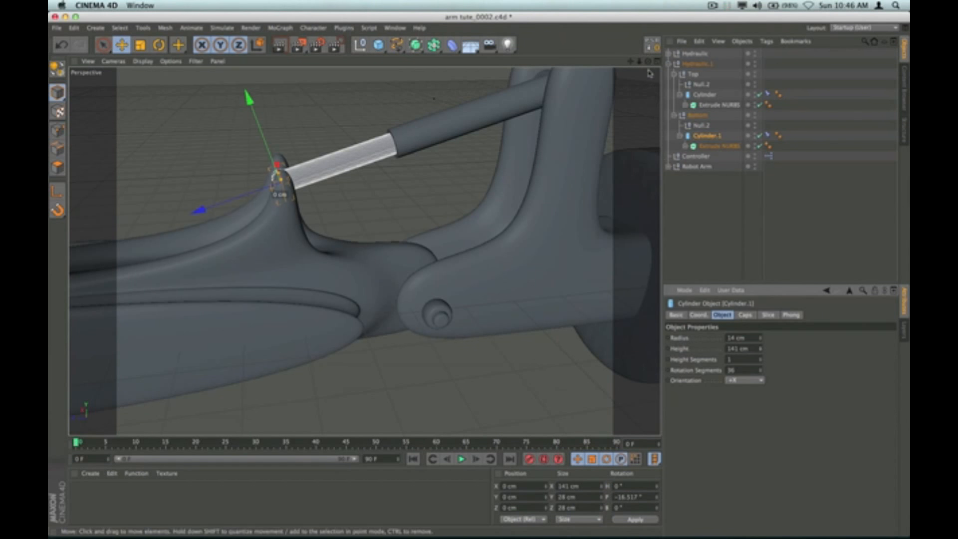
Step: Thin the lower piston rod by setting the Circle in the Bottom null's Extrude NURBS to a 13 cm radius
left_click_drag(648, 62, 714, 91)
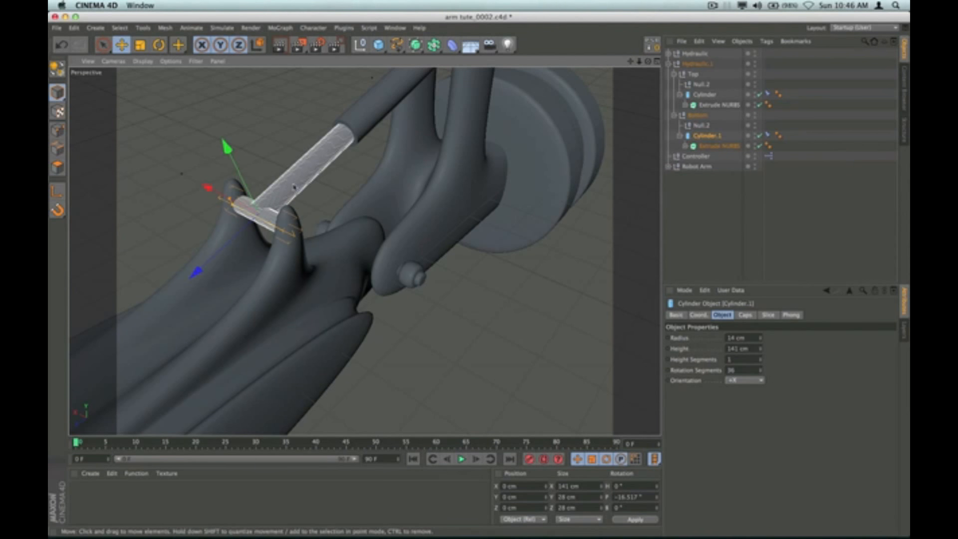
left_click_drag(630, 61, 364, 250)
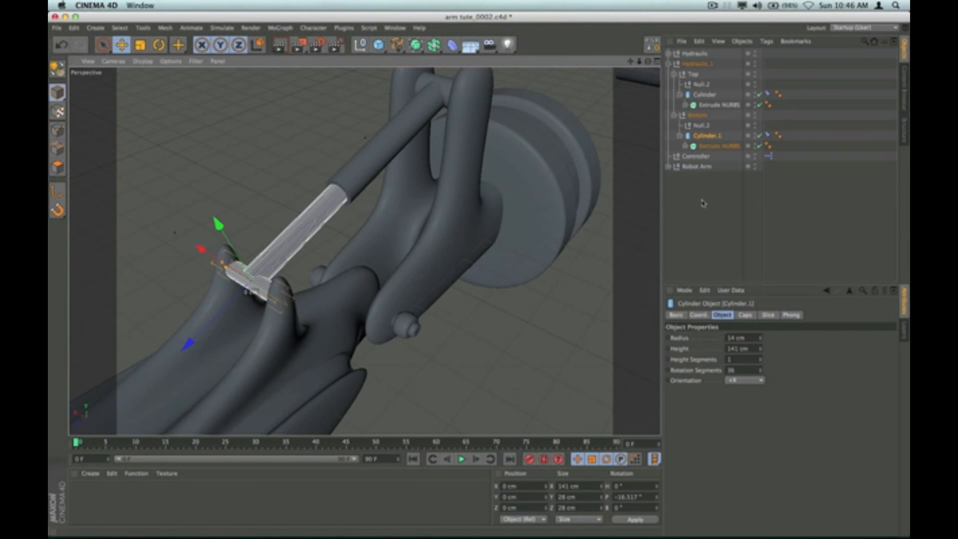
left_click(686, 146)
left_click(712, 156)
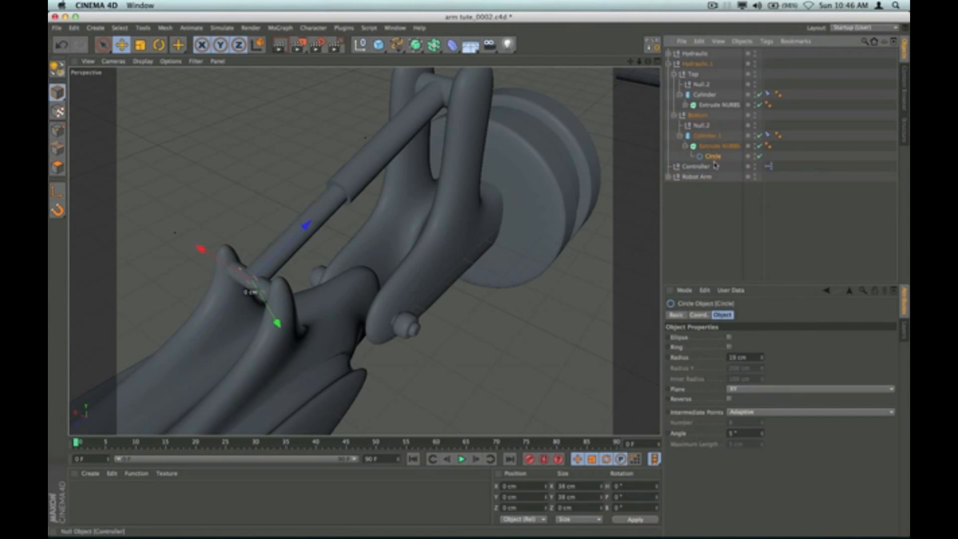
left_click(762, 359)
left_click(762, 359)
left_click(762, 359)
left_click(762, 359)
left_click(762, 360)
left_click(760, 360)
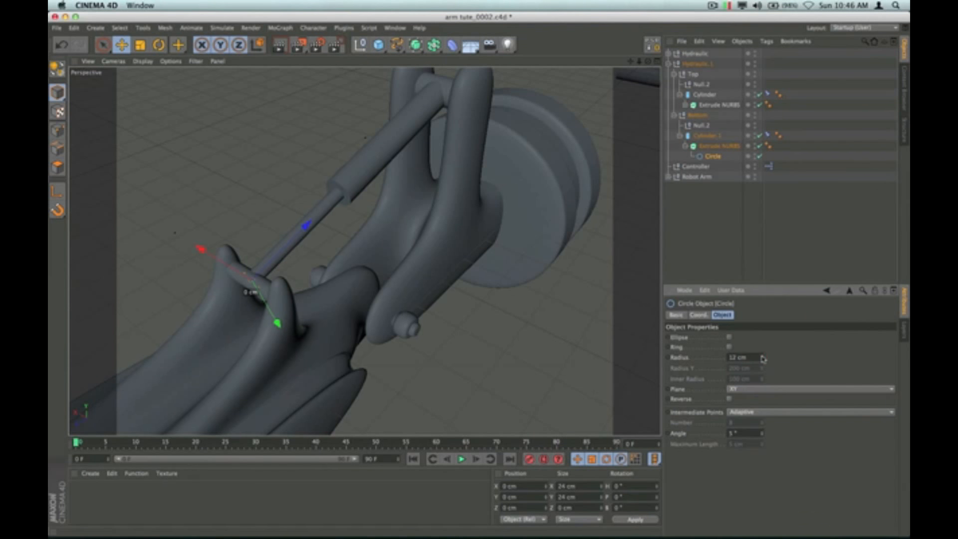
left_click(762, 356)
left_click(762, 357)
left_click(762, 361)
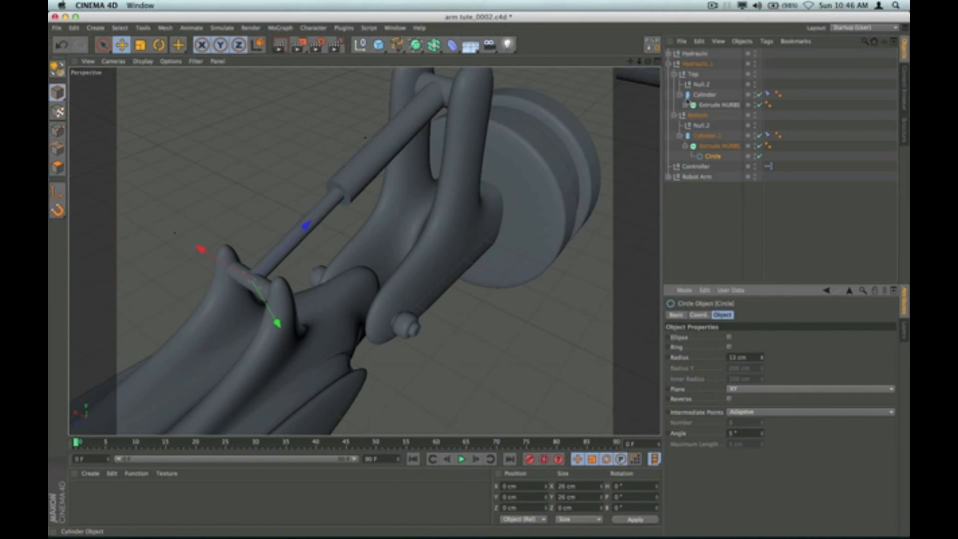
Step: Set the Circle in the Top null's Extrude NURBS to a 20 cm radius
left_click(686, 105)
left_click(711, 115)
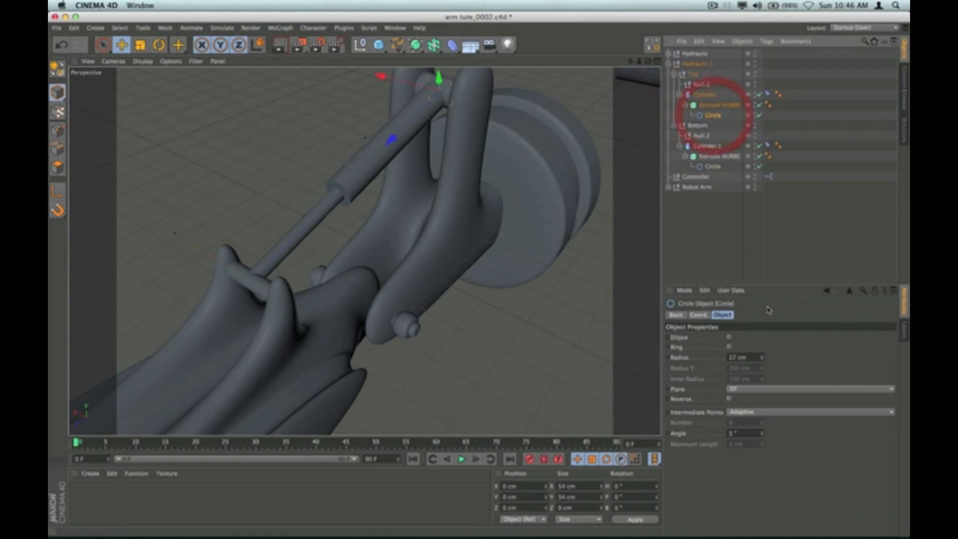
left_click_drag(761, 358, 762, 361)
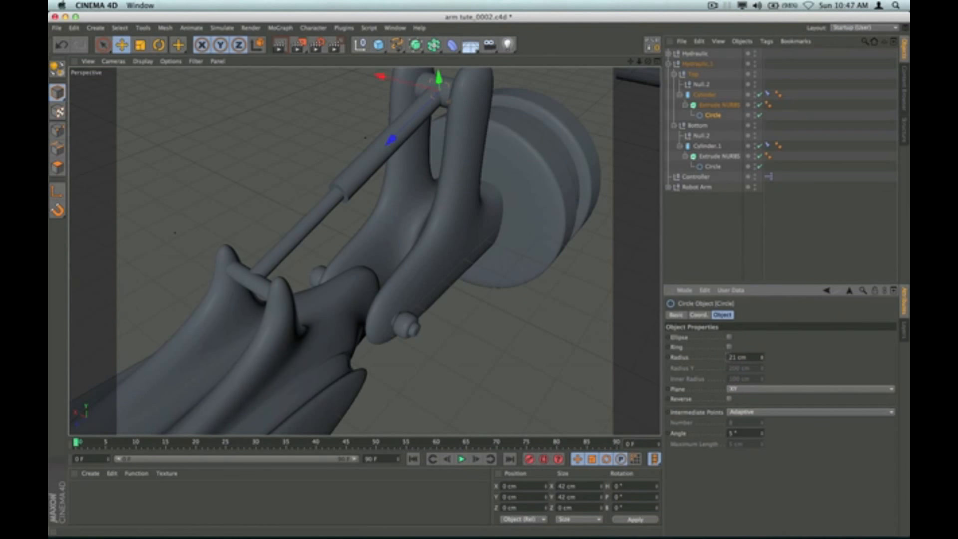
left_click(712, 357)
type("20")
left_click(811, 355)
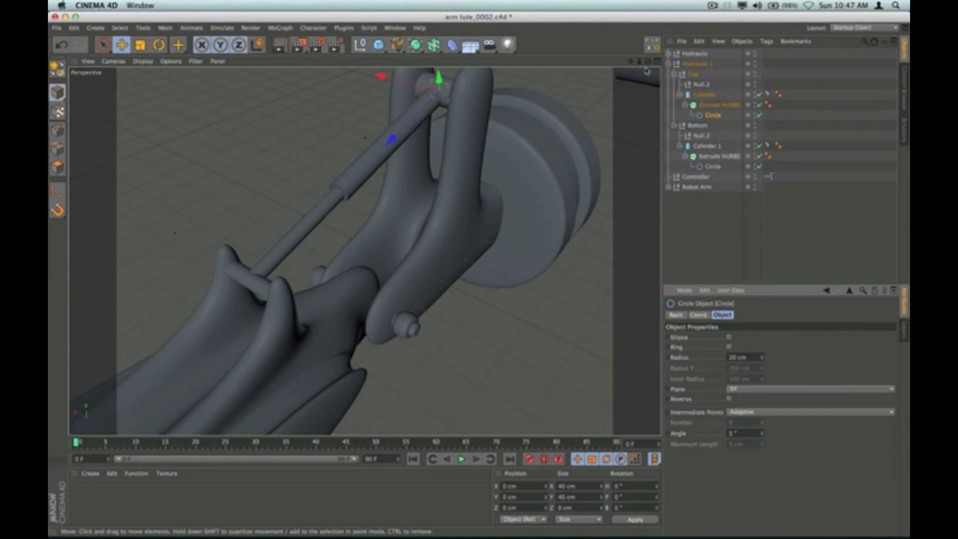
Step: Collapse the Top and Bottom piston groups inside Hydraulic.1 in the object hierarchy
left_click_drag(648, 62, 612, 67)
left_click_drag(455, 161, 457, 159, "alt")
left_click_drag(630, 61, 610, 90)
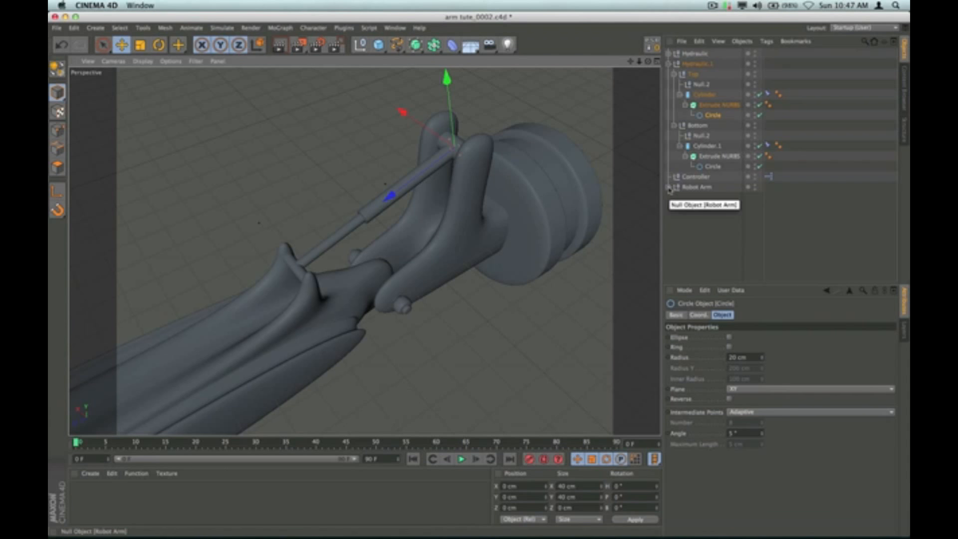
left_click(680, 146)
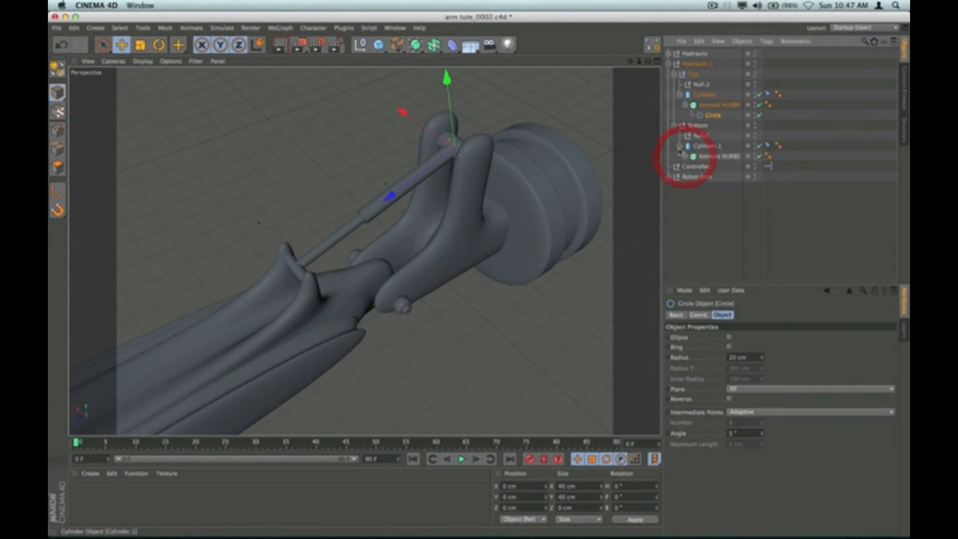
left_click(674, 126)
left_click(680, 95)
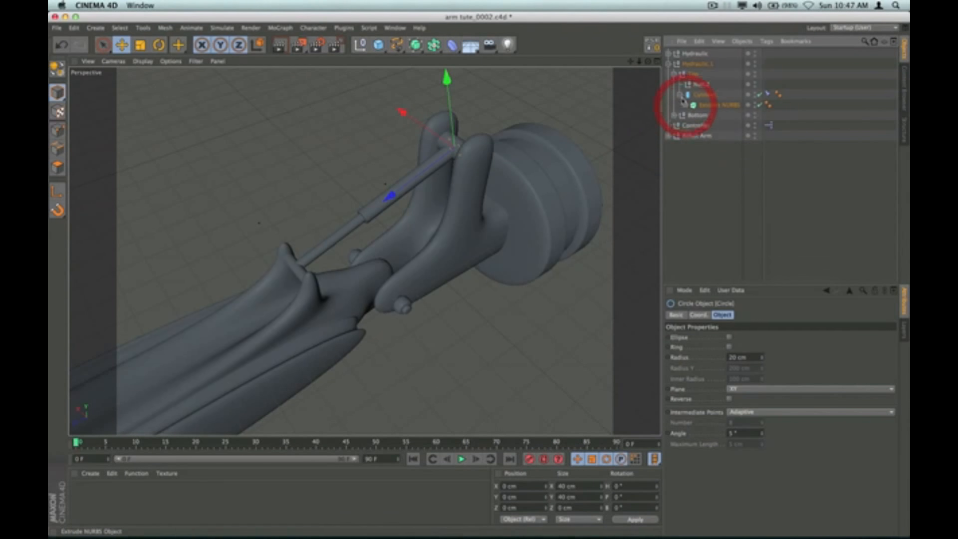
left_click(674, 74)
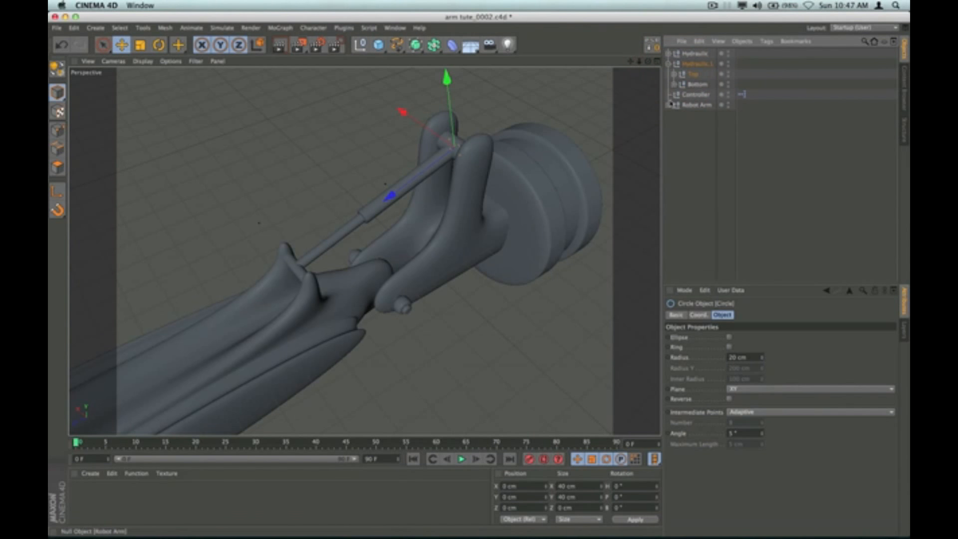
Step: Make the Bottom null of Hydraulic.1 a child of Arm two inside the Robot Arm hierarchy
left_click(697, 83)
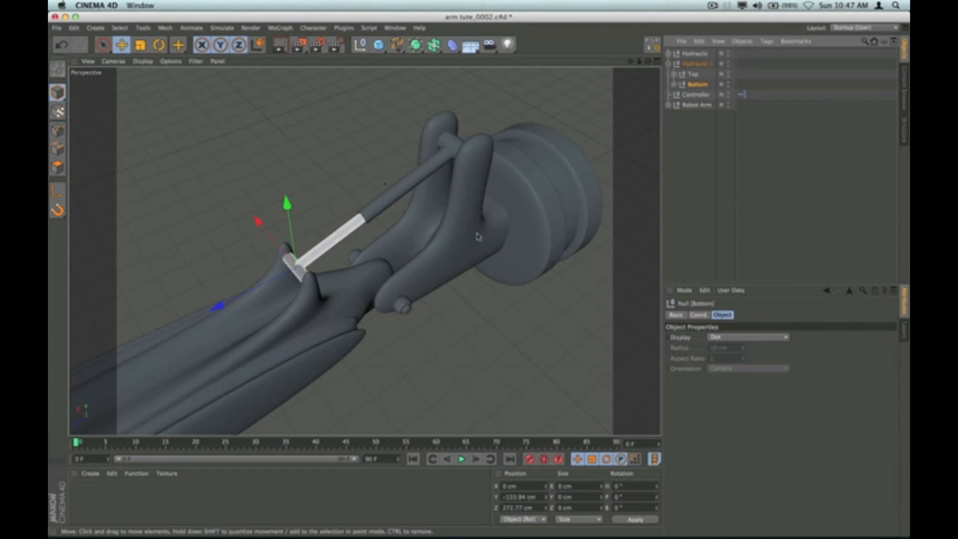
key("super+v")
left_click(673, 115)
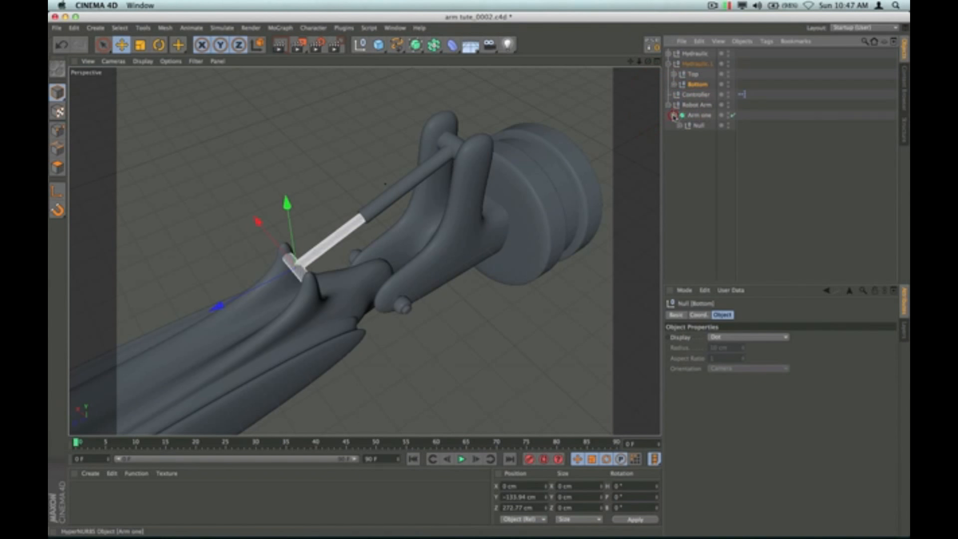
left_click(679, 126)
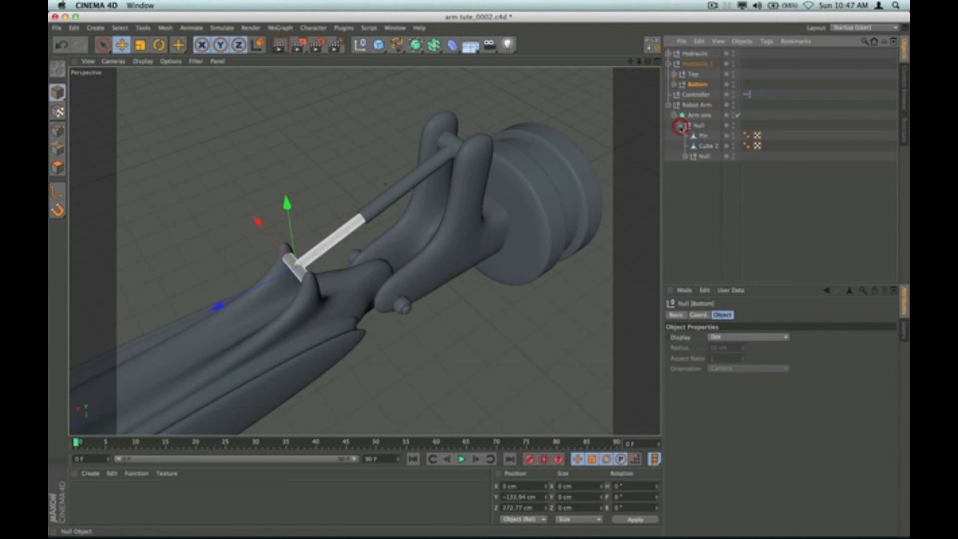
left_click(685, 156)
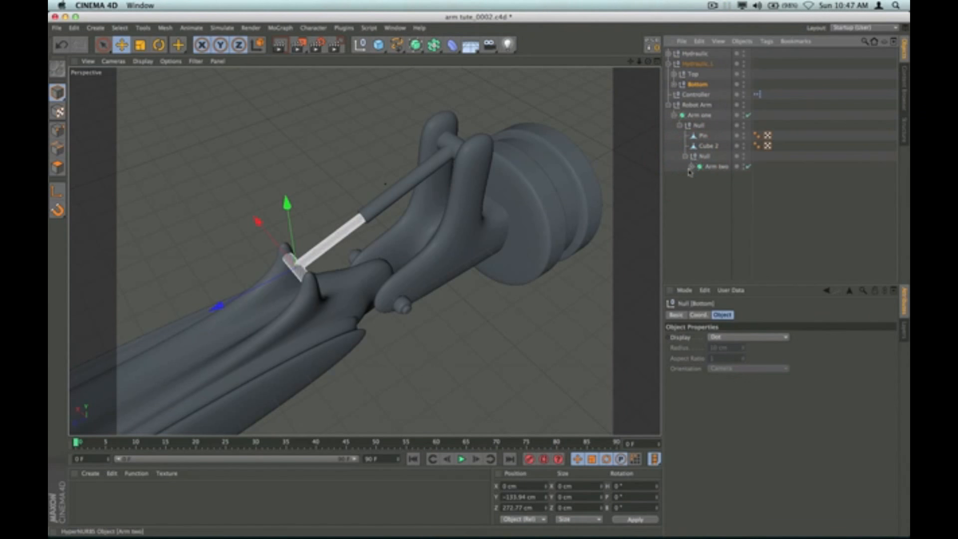
left_click(692, 167)
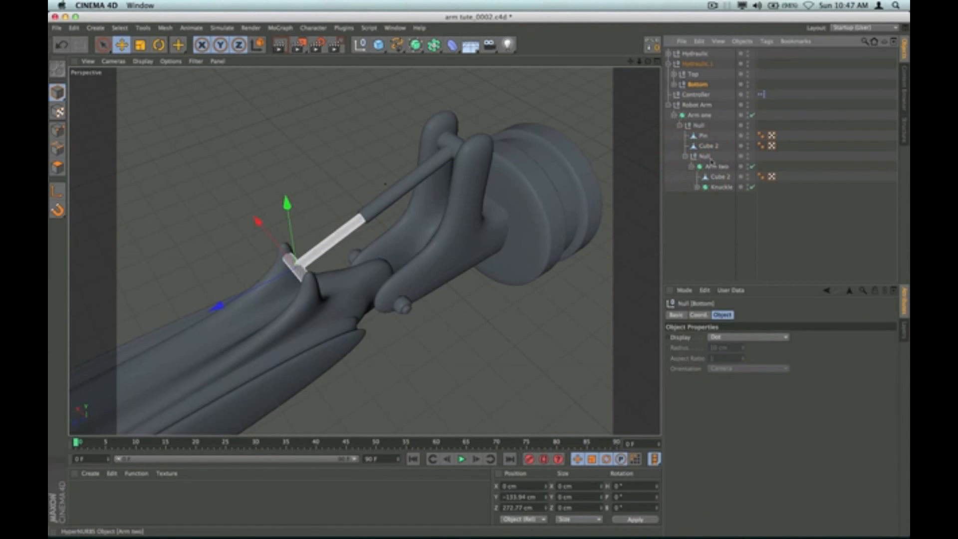
left_click_drag(696, 84, 716, 171)
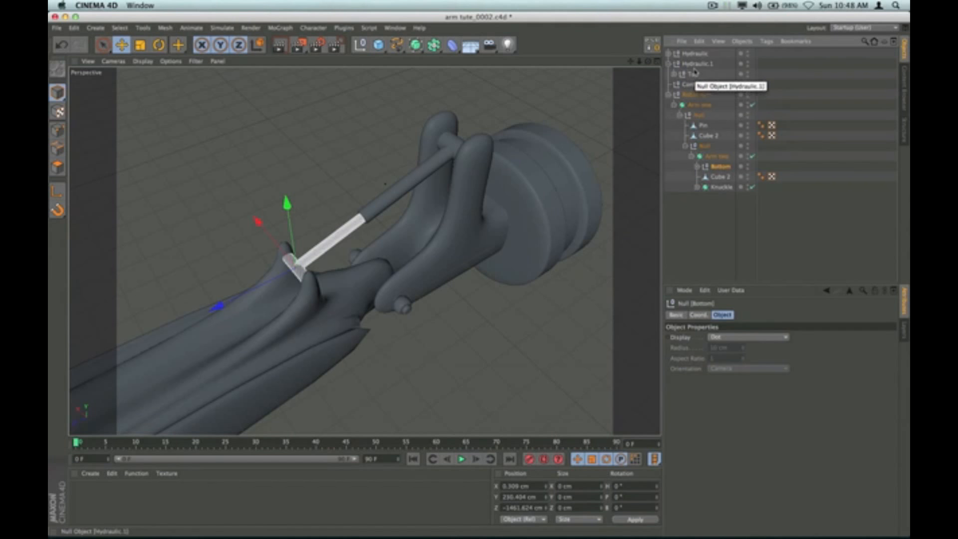
Step: Make the Top null of Hydraulic.1 a child of the Knuckle null beneath the Knuckle HyperNURBS
left_click(697, 188)
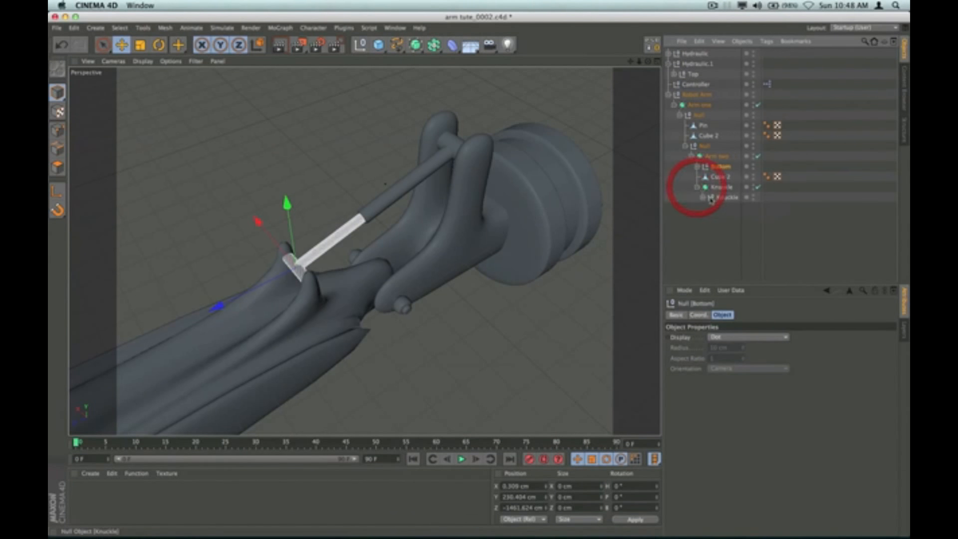
left_click(702, 197)
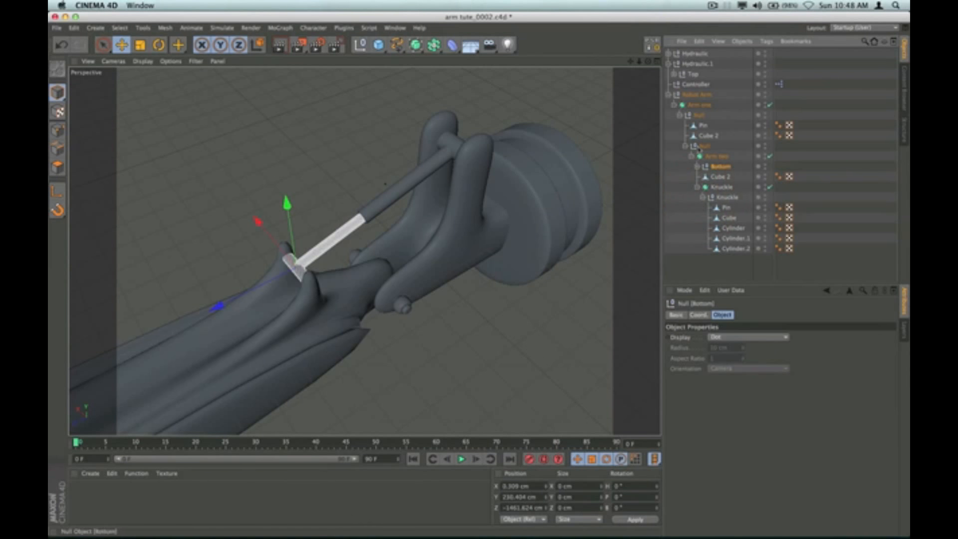
left_click_drag(692, 74, 726, 197)
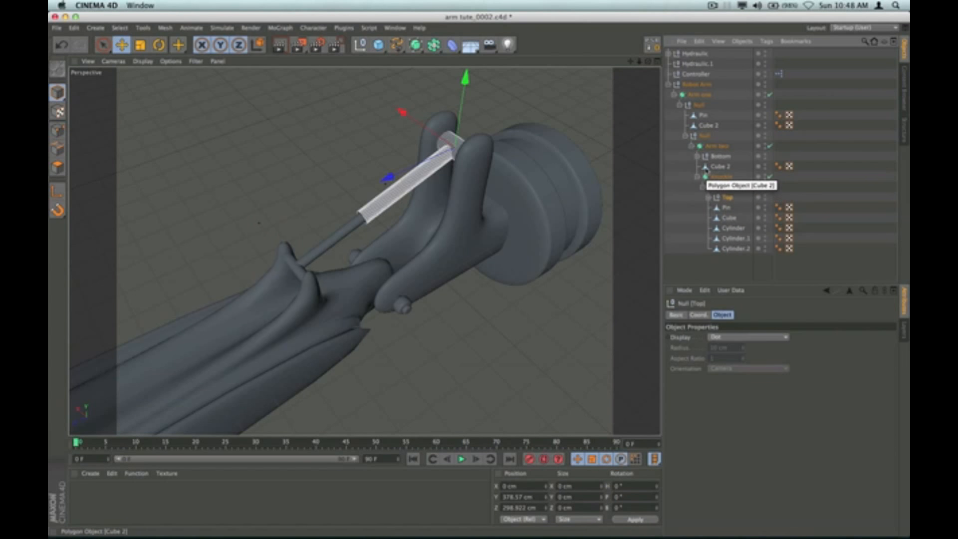
Step: Group the Bottom null and Cube 2 under Arm two into a null named Arm 2
left_click(718, 168)
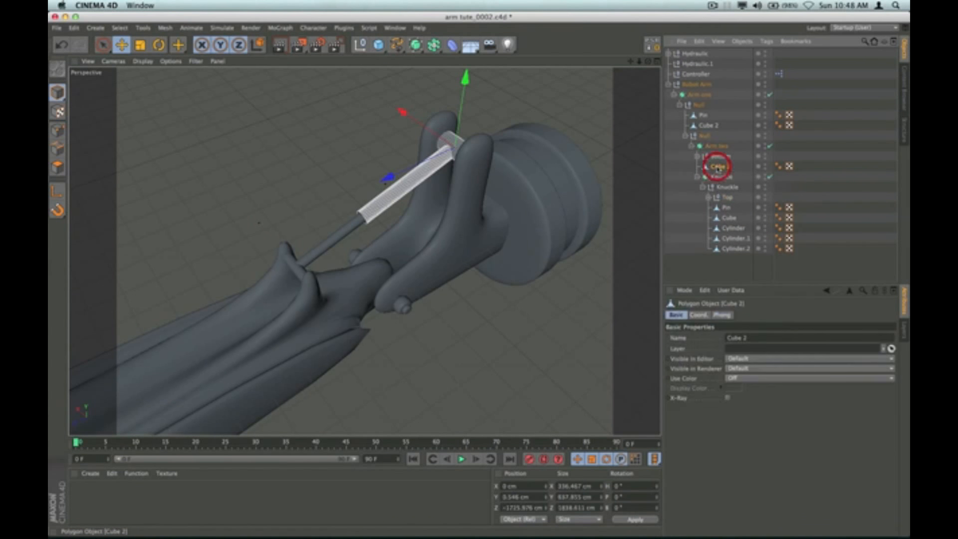
left_click(720, 157)
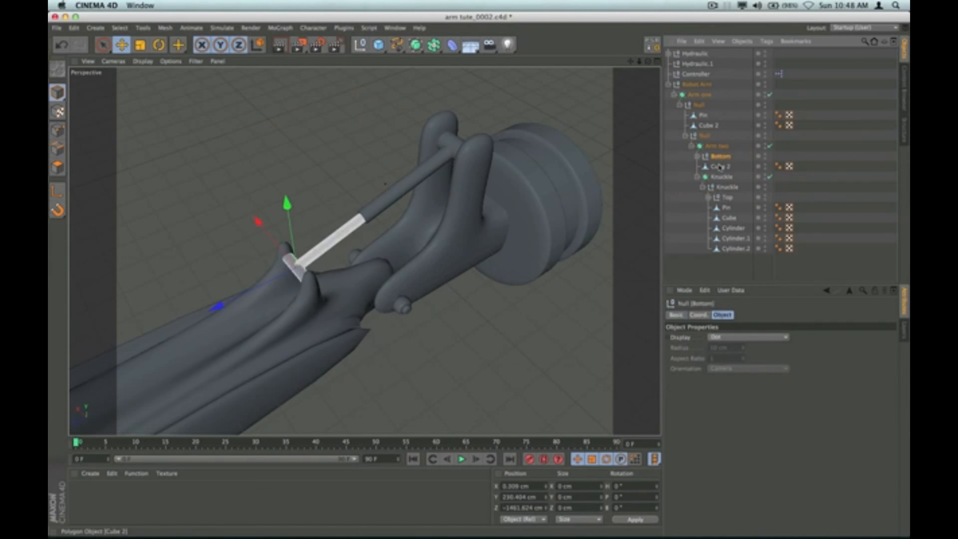
left_click(719, 167, "shift")
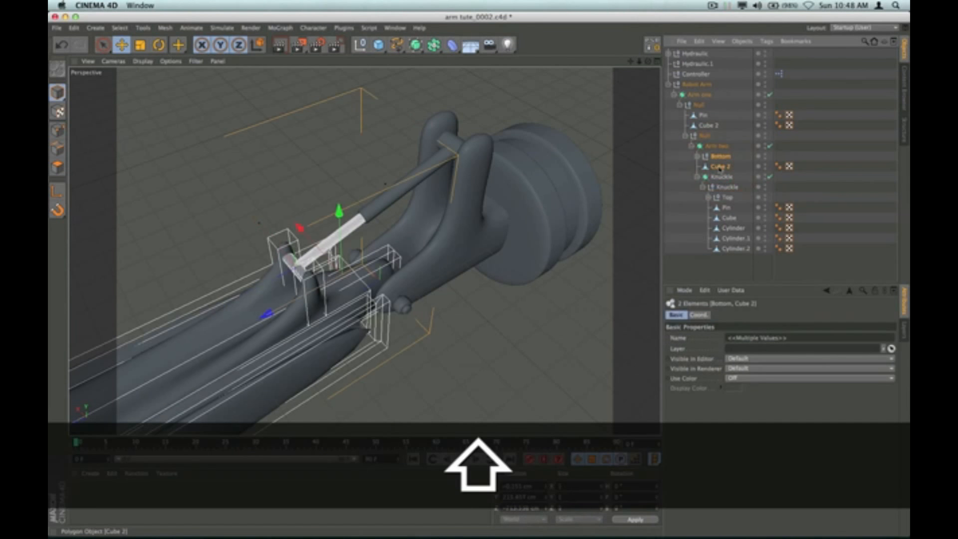
key("alt")
key("alt+g")
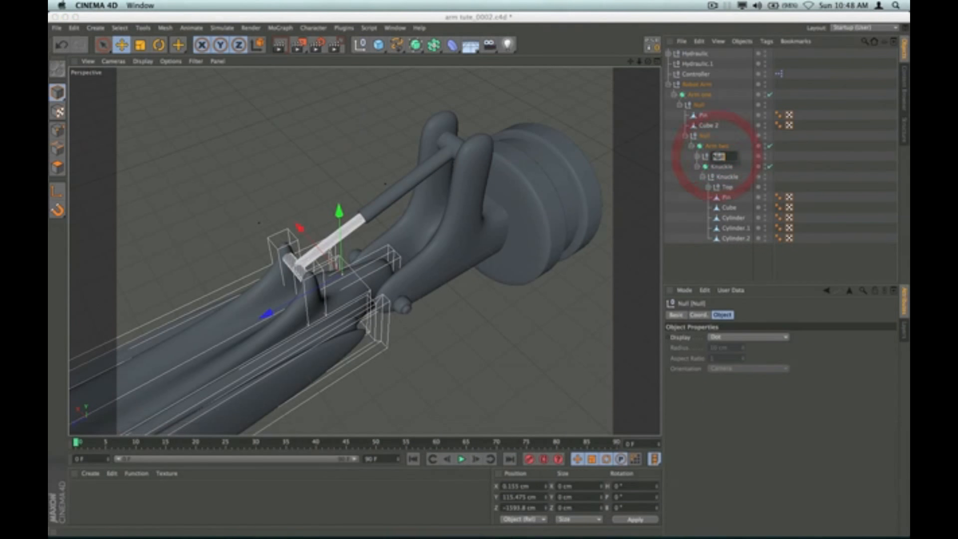
type("Arm 2")
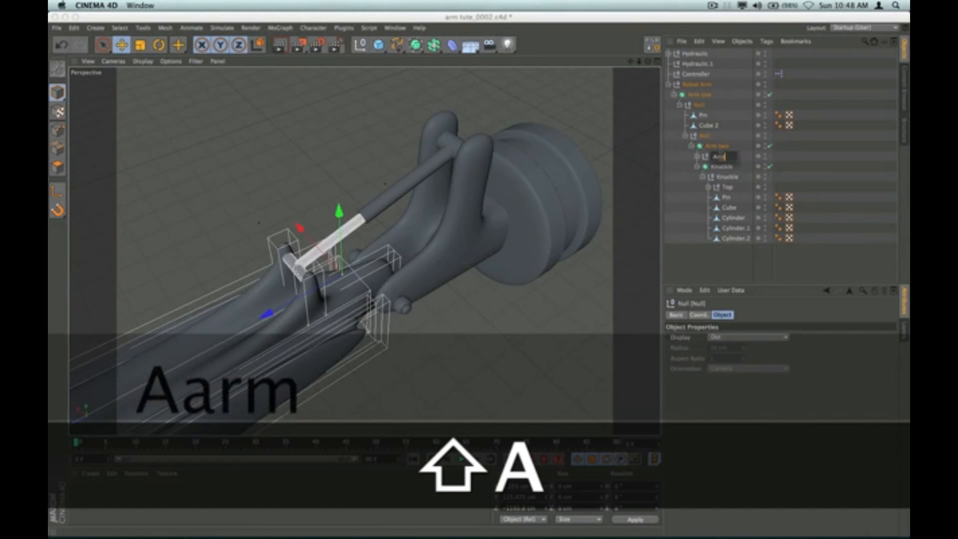
left_click(690, 248)
left_click(697, 157)
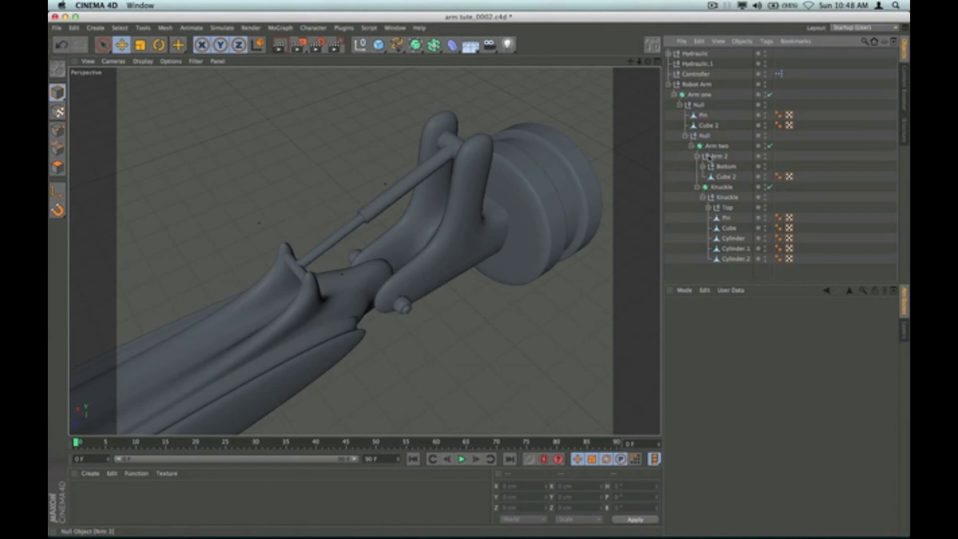
Step: Review how the Arm 2 and Knuckle groups sit inside the Arm two HyperNURBS, and collapse the Arm two branch
left_click(710, 147)
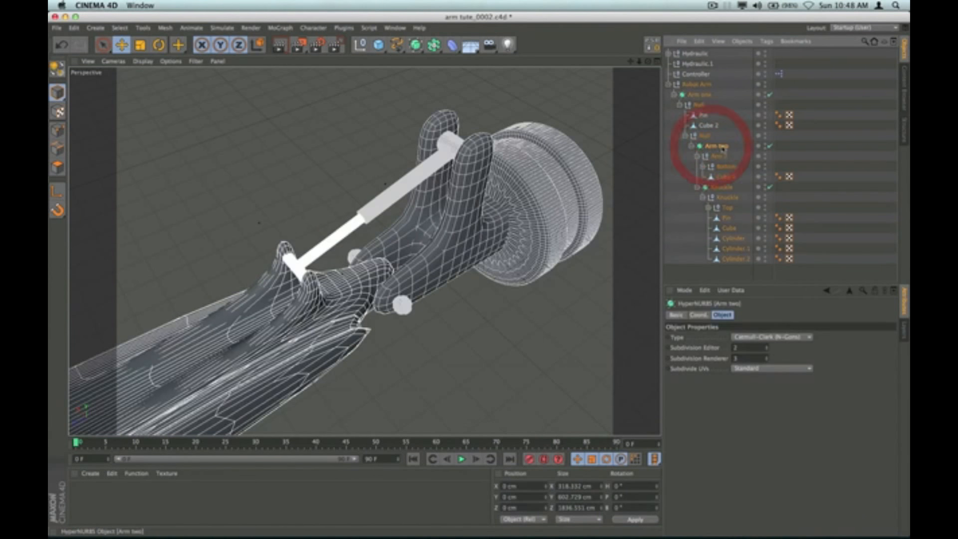
left_click(697, 156)
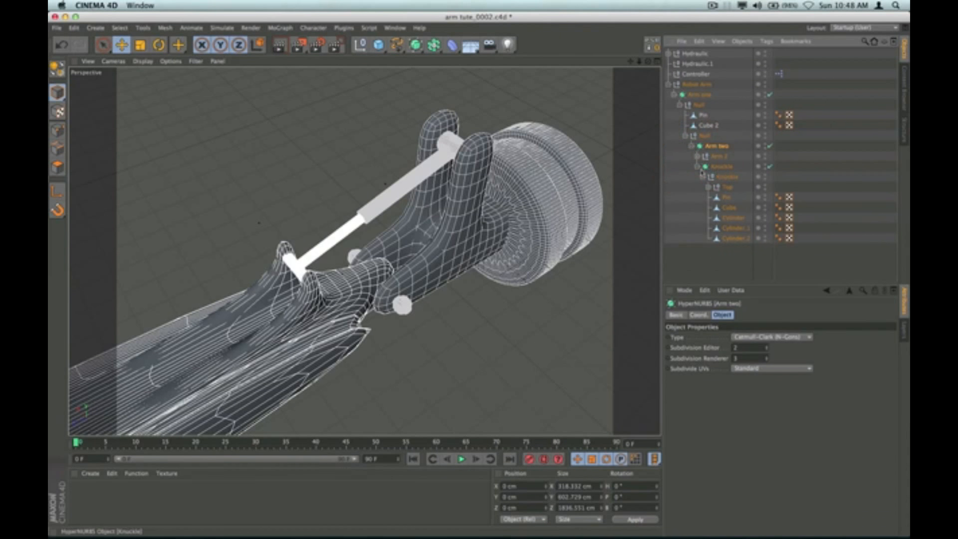
left_click(696, 167)
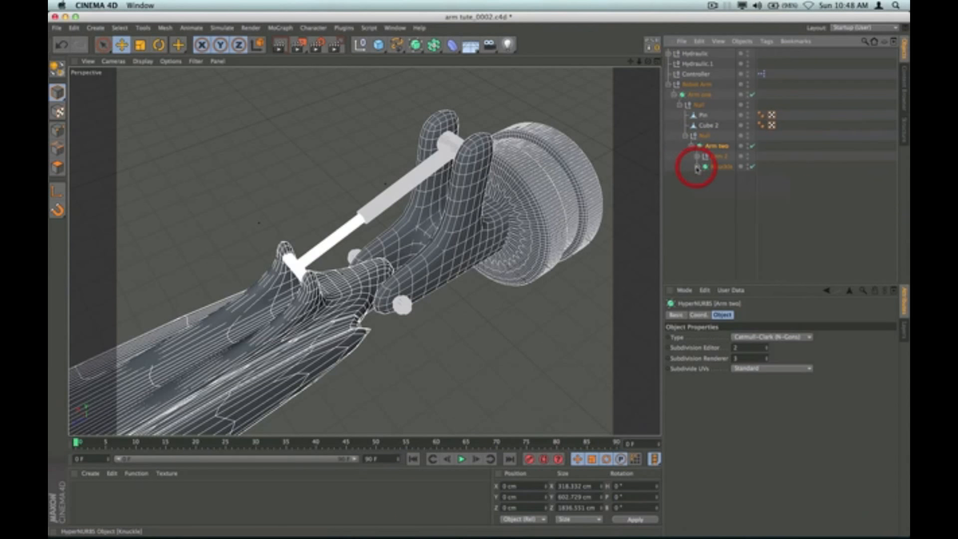
left_click(697, 167)
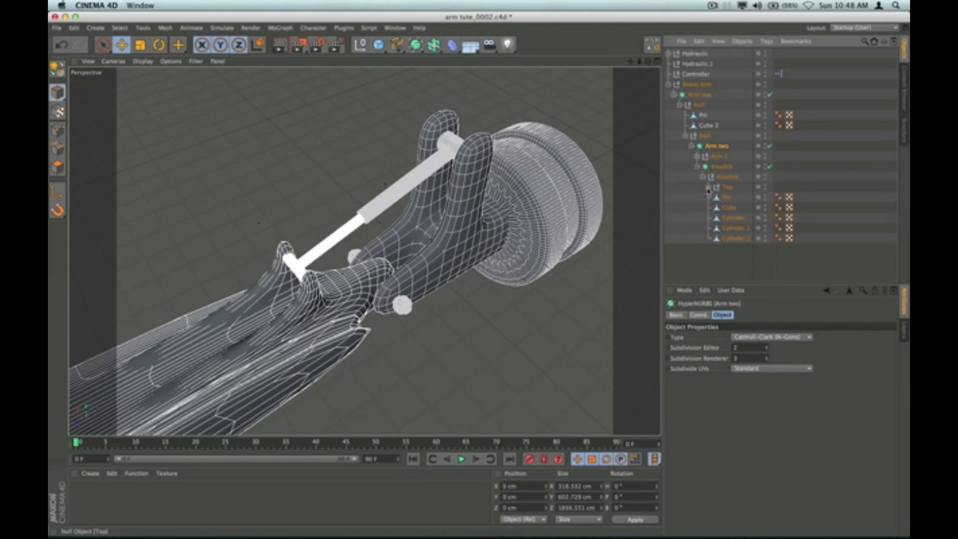
left_click(703, 176)
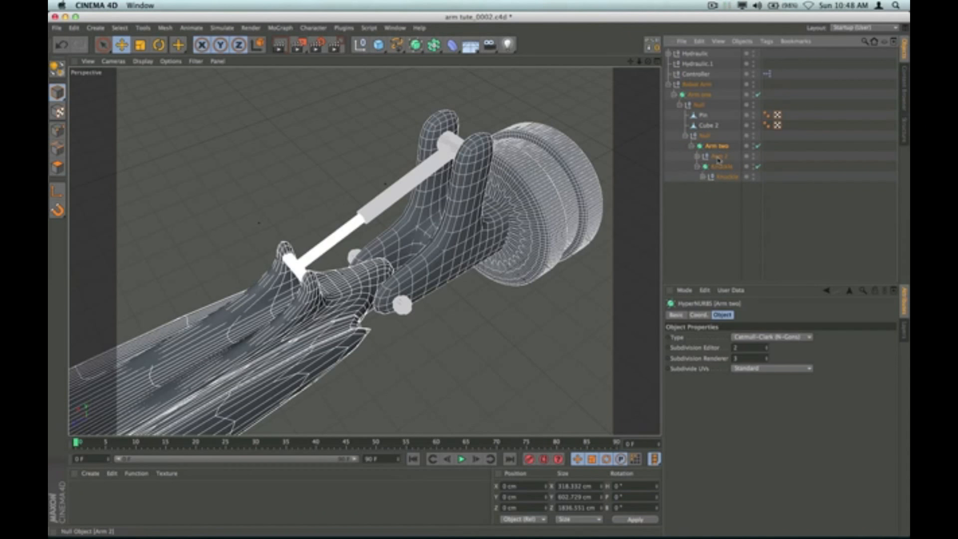
left_click(718, 157)
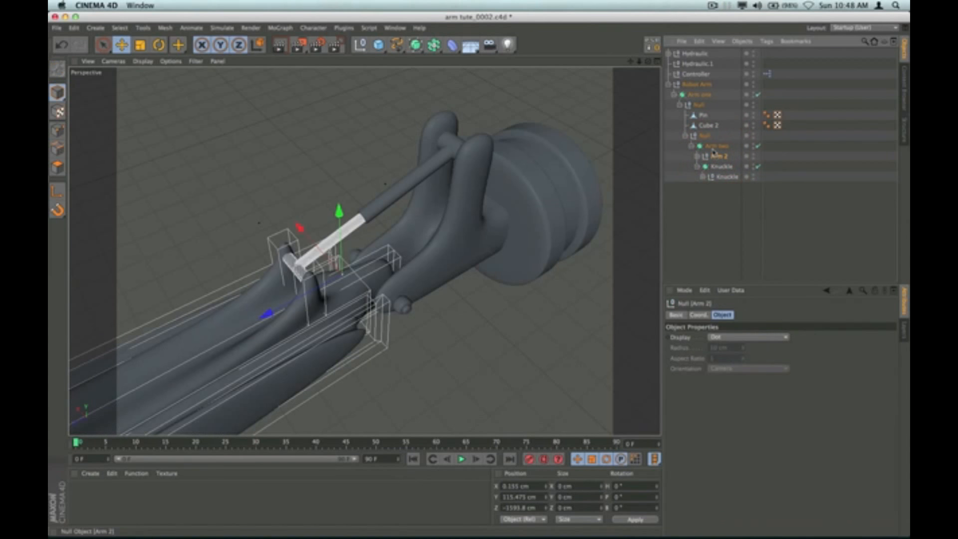
left_click(697, 157)
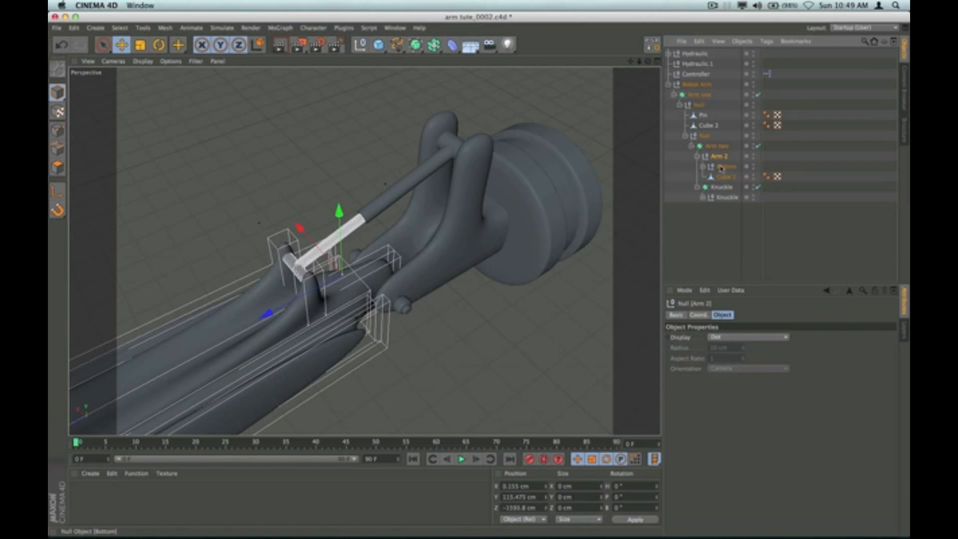
left_click(691, 147)
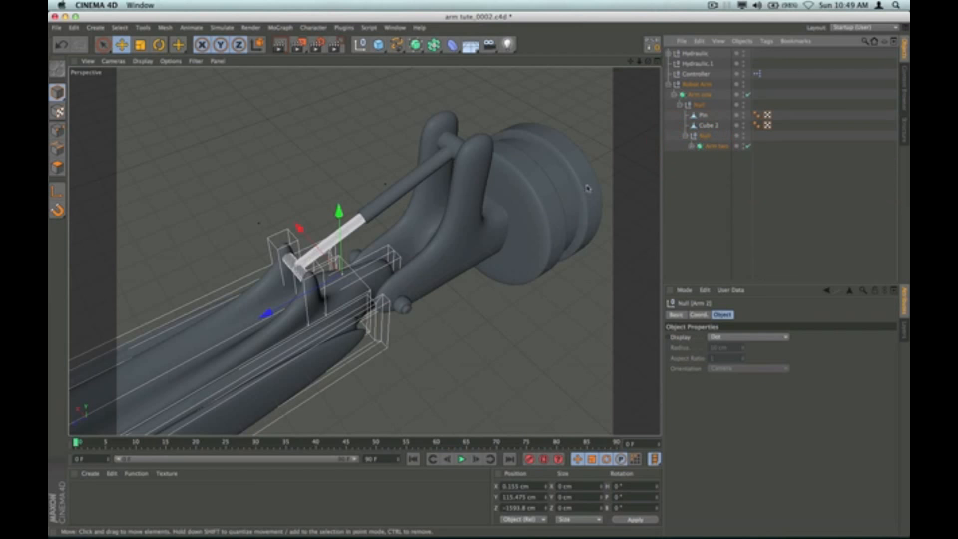
Step: Select the Controller null and try its knuckle bend and arm bend two values while viewing the arm from the side
scroll(467, 234, "down", 4)
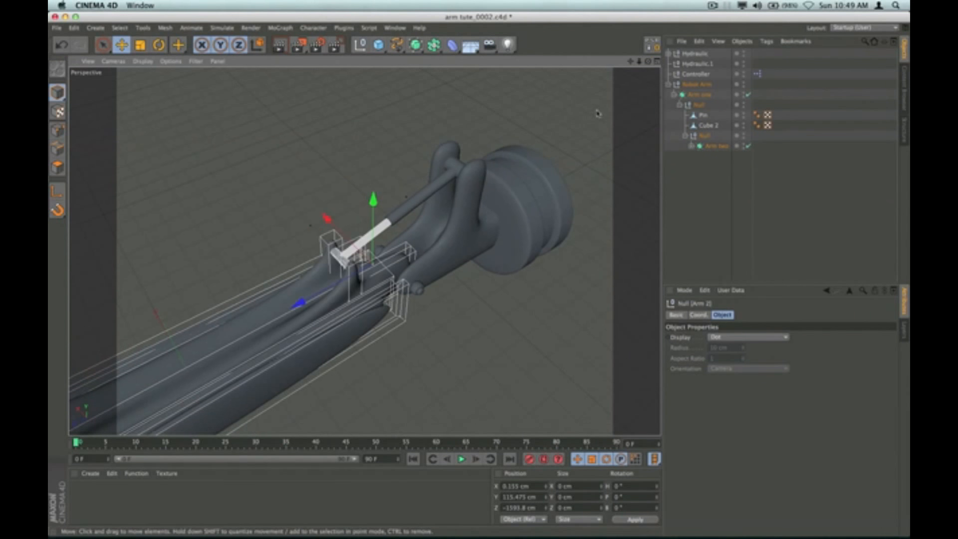
left_click(694, 74)
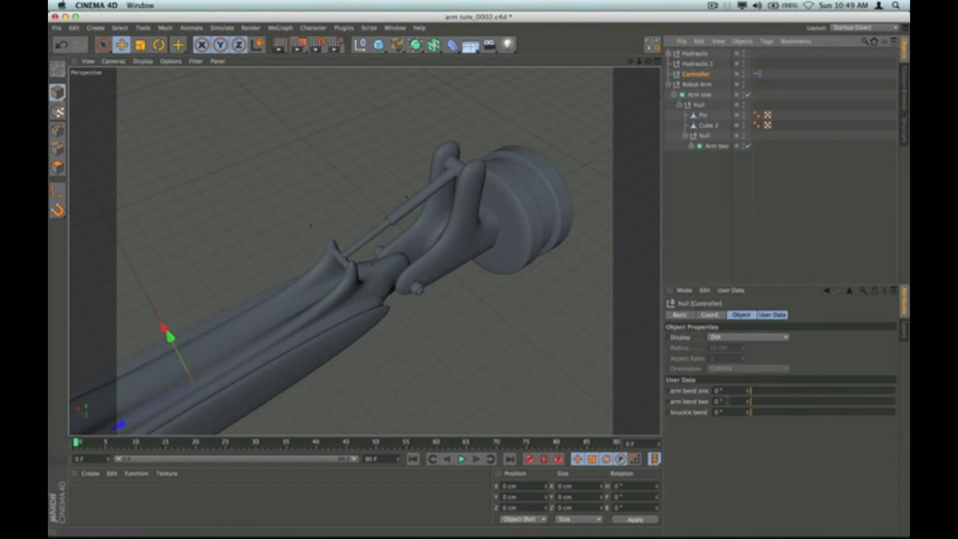
mouse_move(751, 414)
left_mouse_down()
mouse_move(776, 416)
mouse_move(738, 406)
left_mouse_up()
left_click_drag(648, 61, 590, 54)
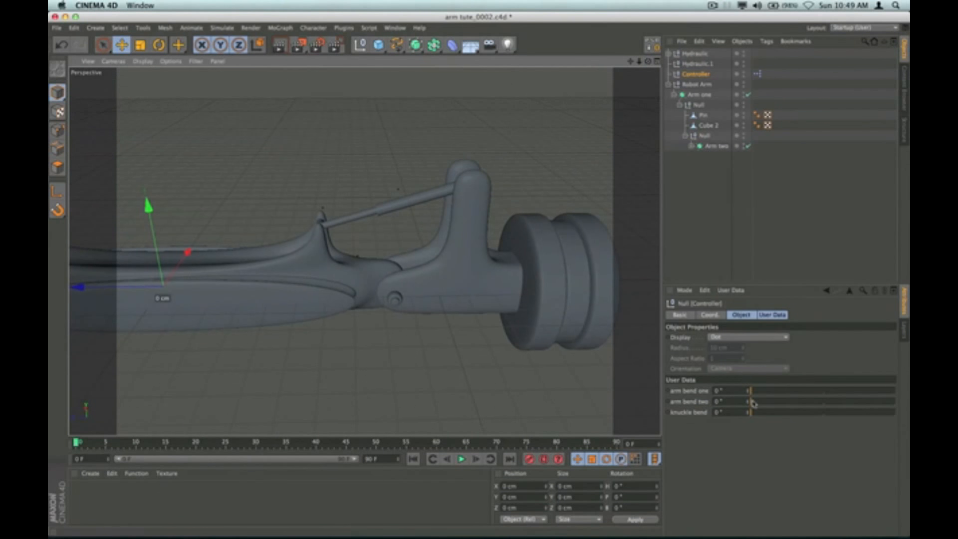
mouse_move(753, 404)
left_mouse_down()
mouse_move(761, 406)
mouse_move(738, 401)
left_mouse_up()
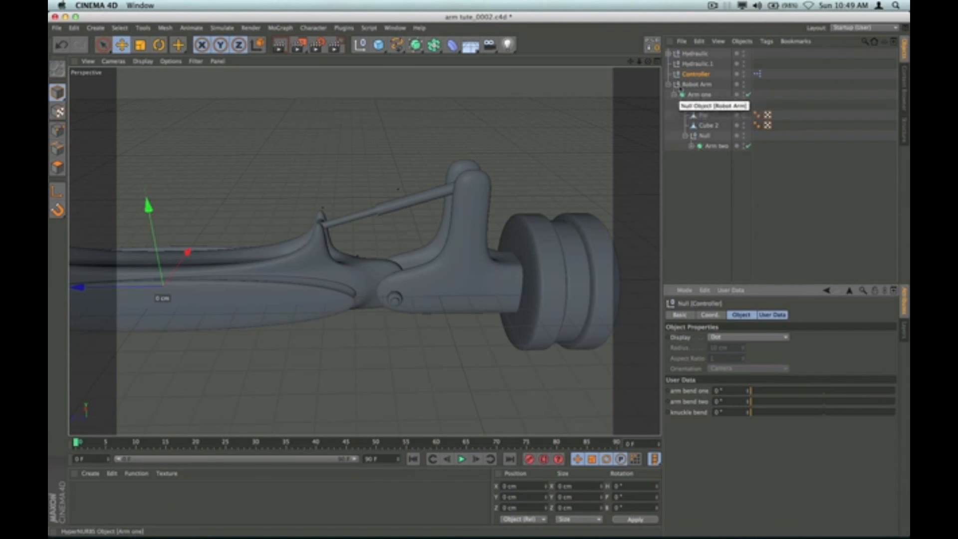
Step: Bend the knuckle with the Controller null, setting knuckle bend to 69°
left_click(694, 75)
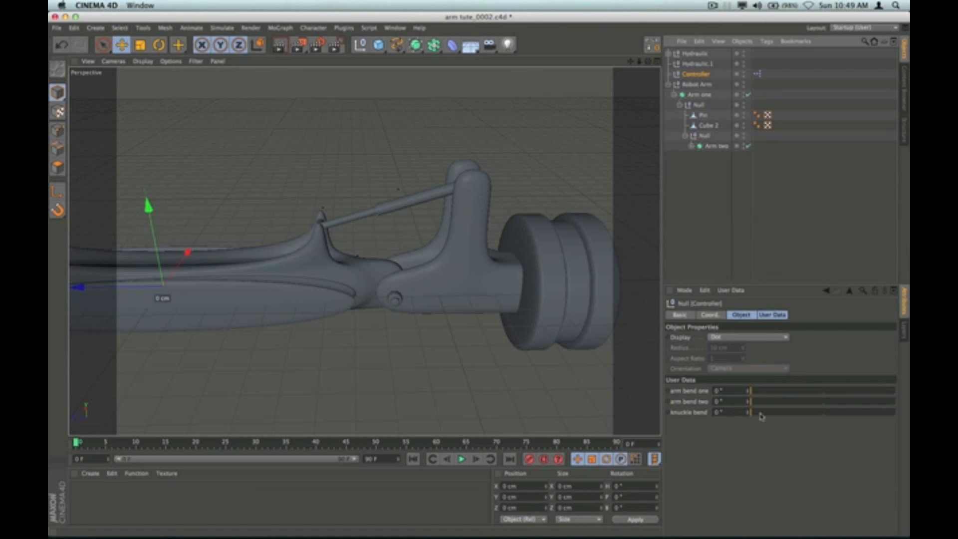
left_click_drag(751, 413, 789, 413)
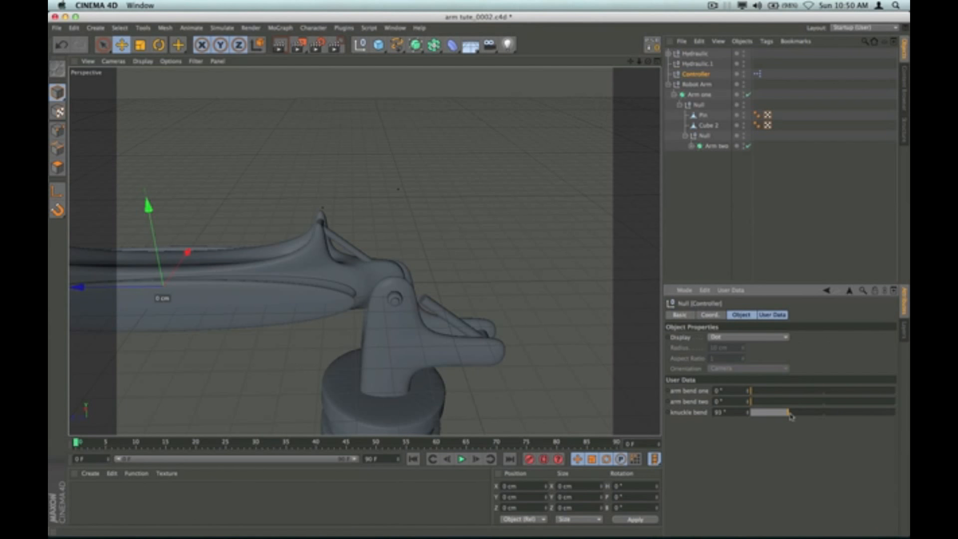
left_click_drag(788, 415, 778, 414)
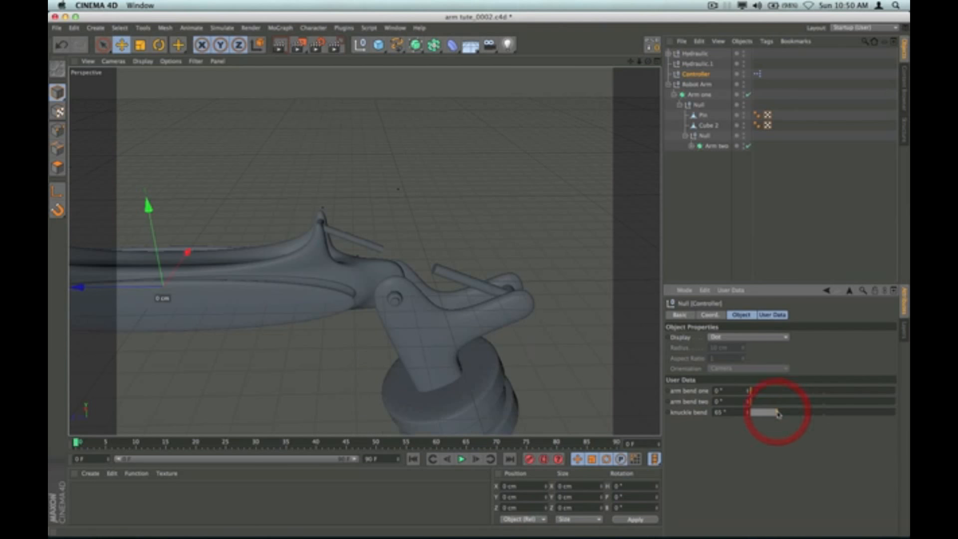
left_click(747, 412)
left_click(747, 412)
left_click(746, 412)
left_click(747, 412)
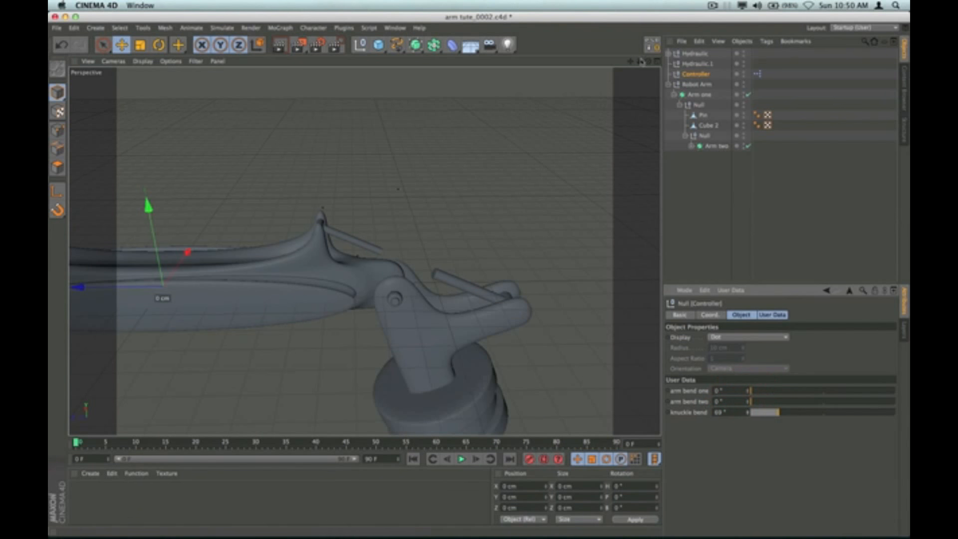
Step: Set the Controller's knuckle bend to 68° and rename its arm bend three user data entry as knuckle bend
left_click_drag(365, 251, 364, 251, "alt")
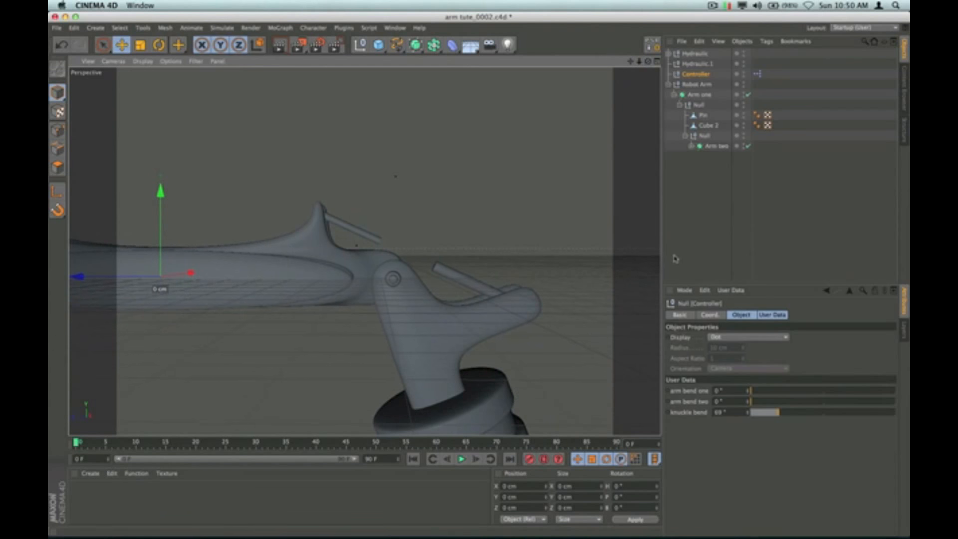
left_click_drag(748, 418, 750, 419)
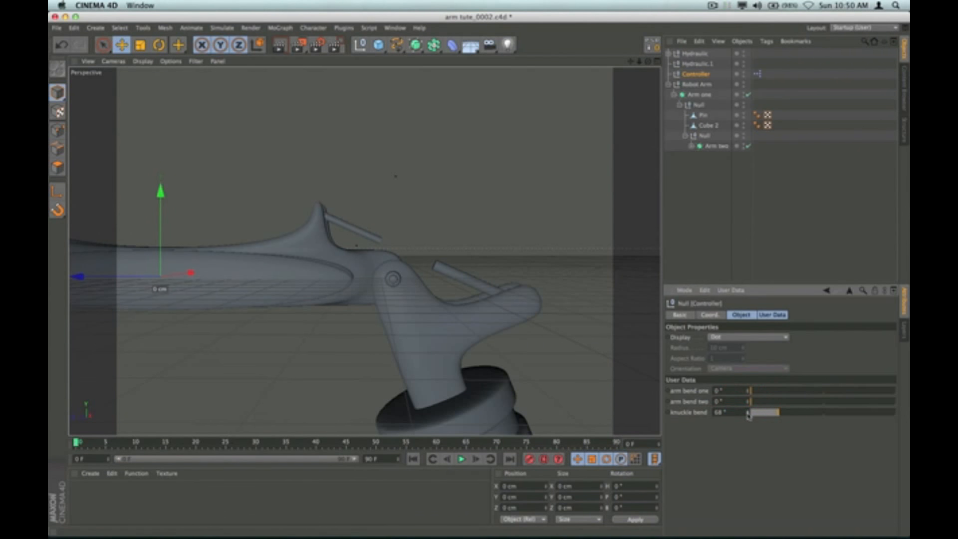
left_click(768, 317)
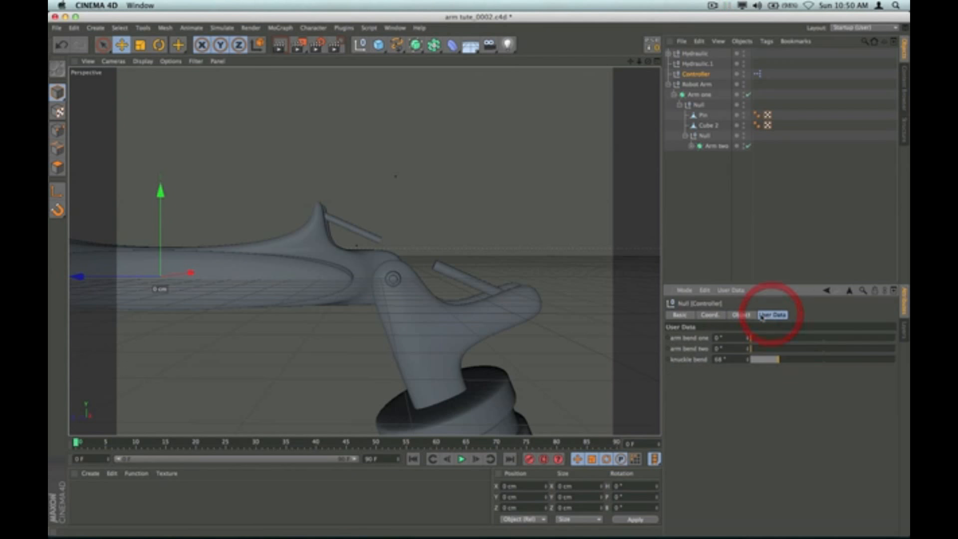
left_click(767, 314)
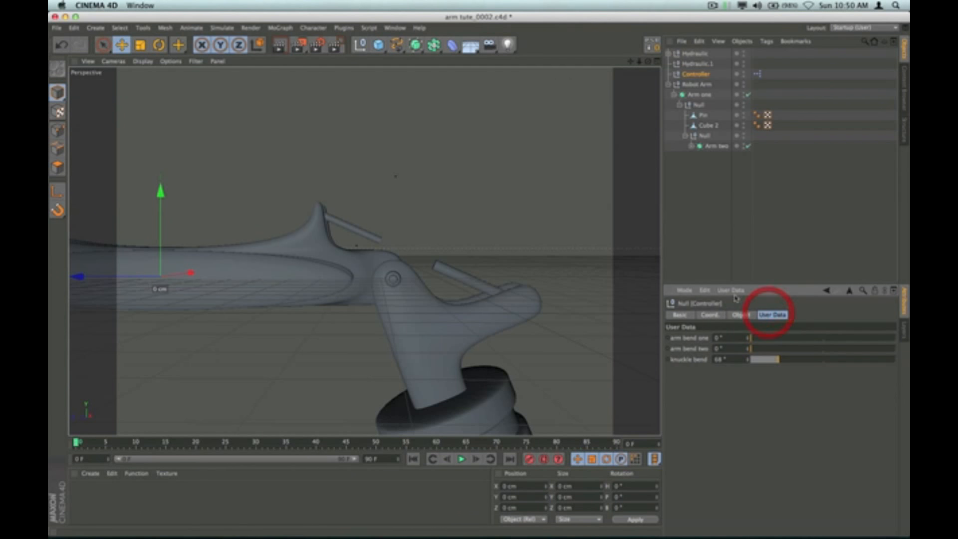
left_click(731, 290)
left_click(732, 313)
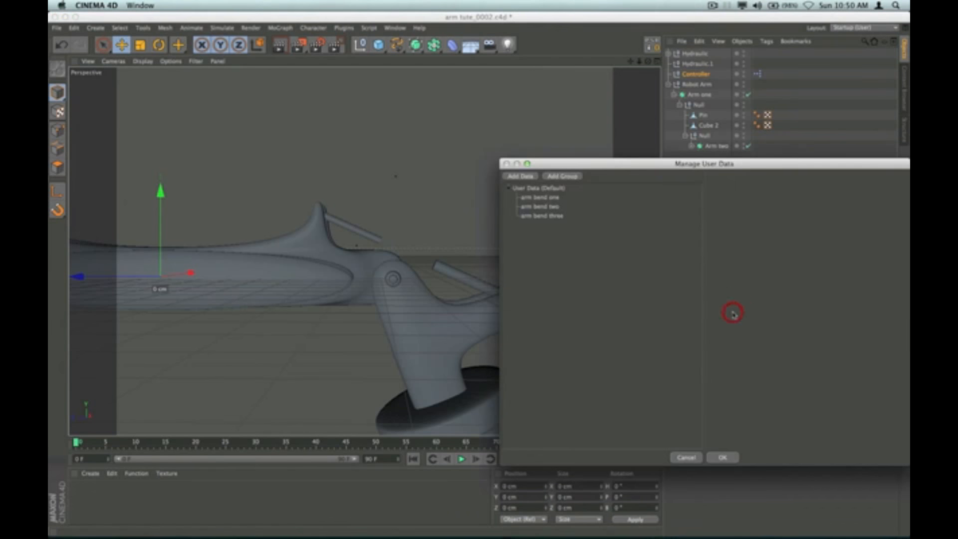
left_click(527, 217)
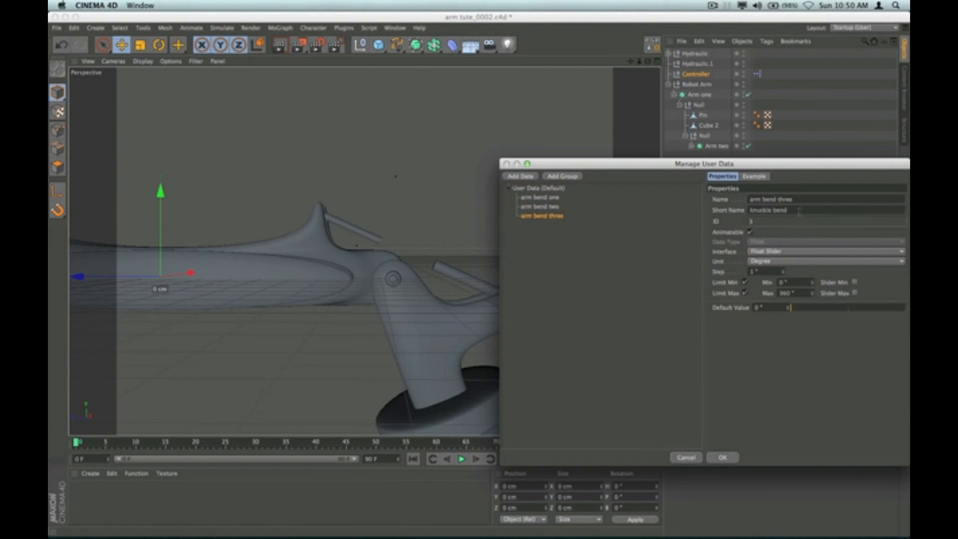
left_click_drag(796, 200, 649, 203)
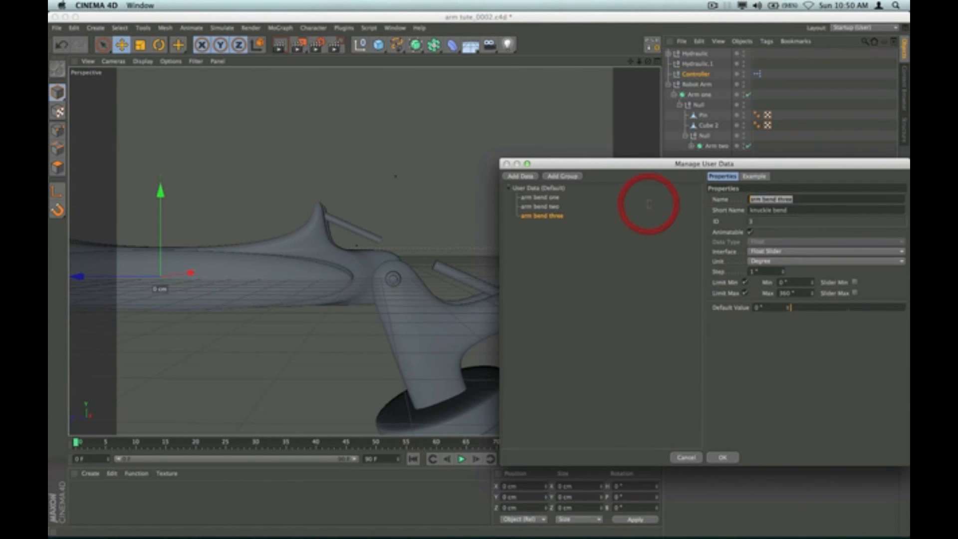
type("knuck")
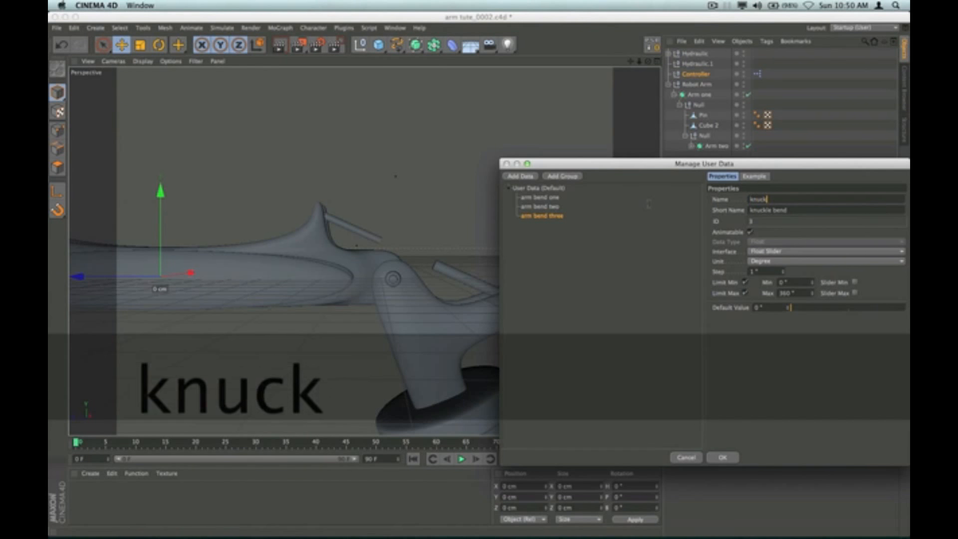
type("le bend")
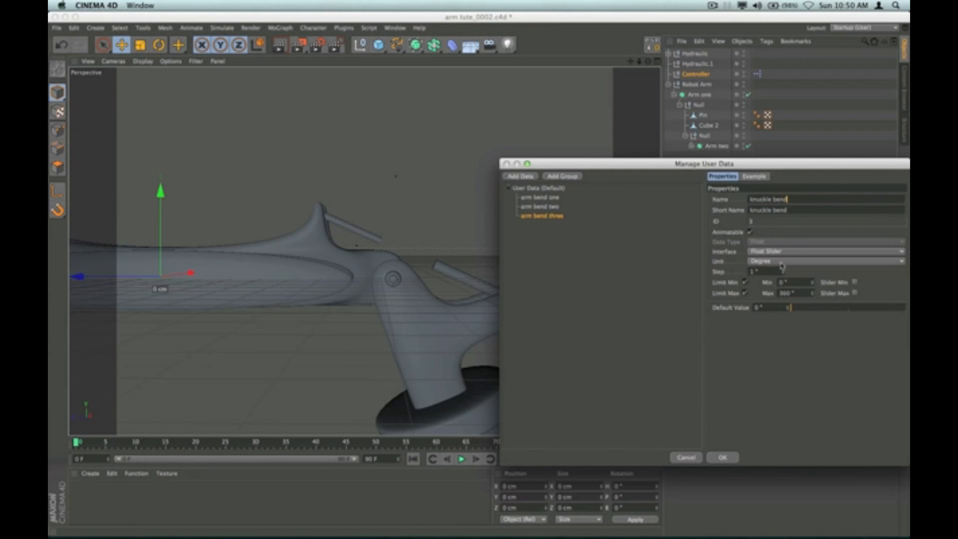
Step: Limit the knuckle bend user data to a minimum of -50° and a maximum of 68°
double_click(785, 293)
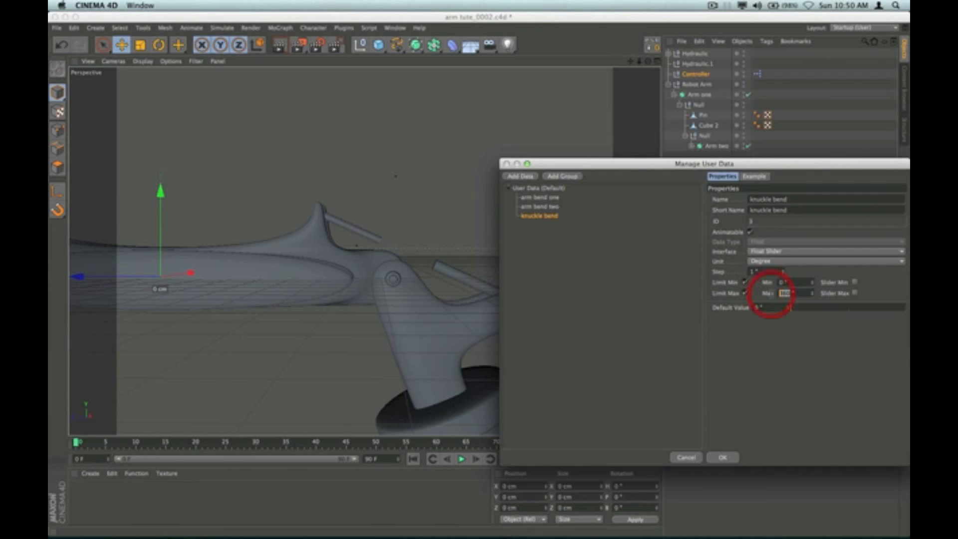
type("68")
left_click(774, 355)
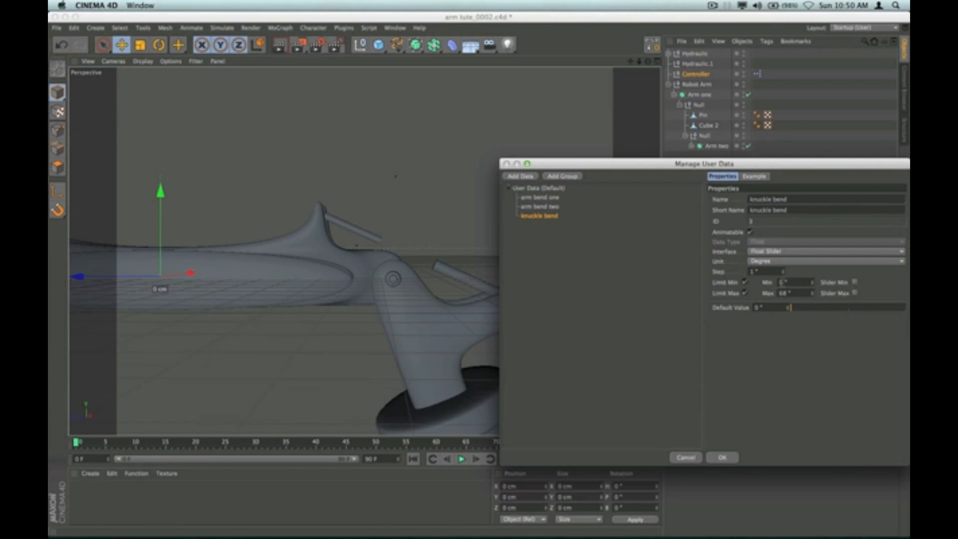
type("-50")
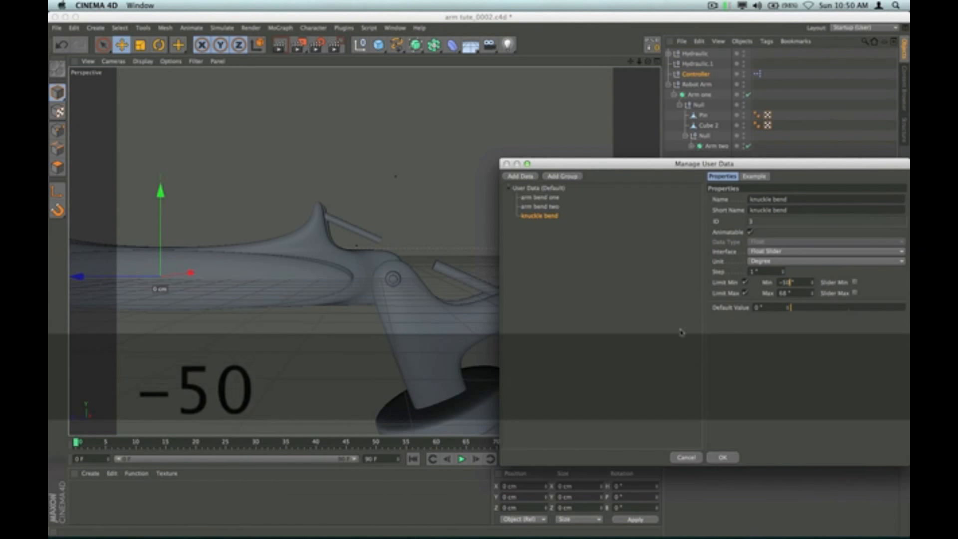
left_click(722, 456)
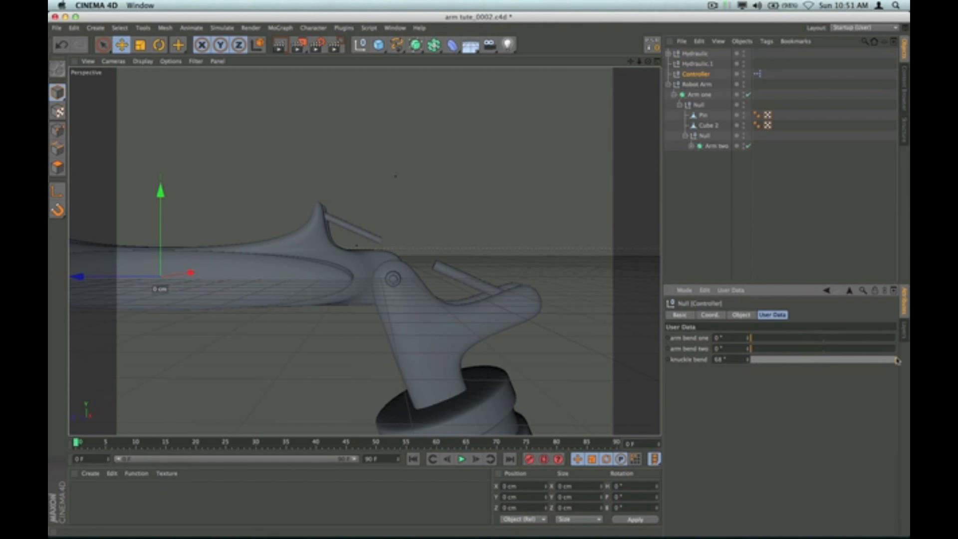
Step: Bend the knuckle back toward the arm with the Controller, setting knuckle bend to -32°
left_click_drag(895, 361, 772, 365)
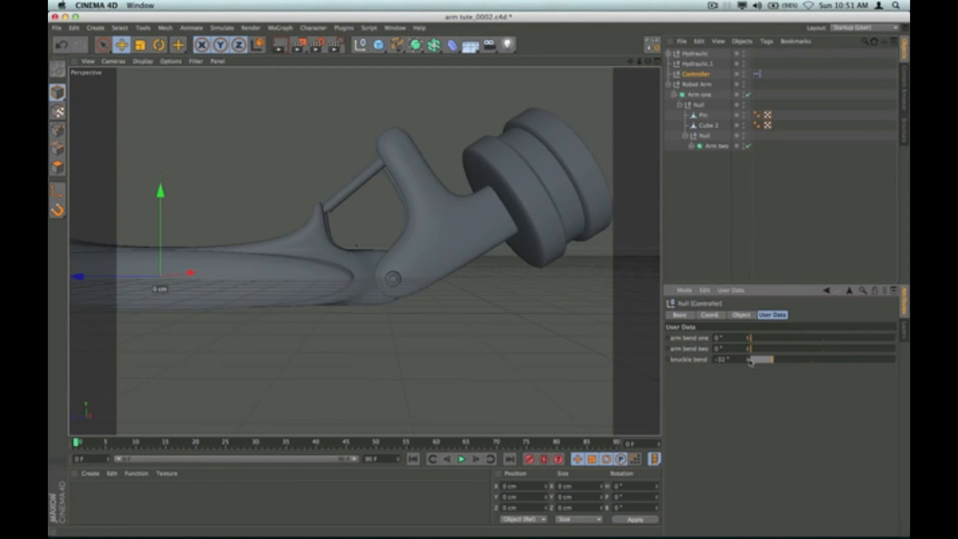
left_click_drag(631, 62, 363, 249)
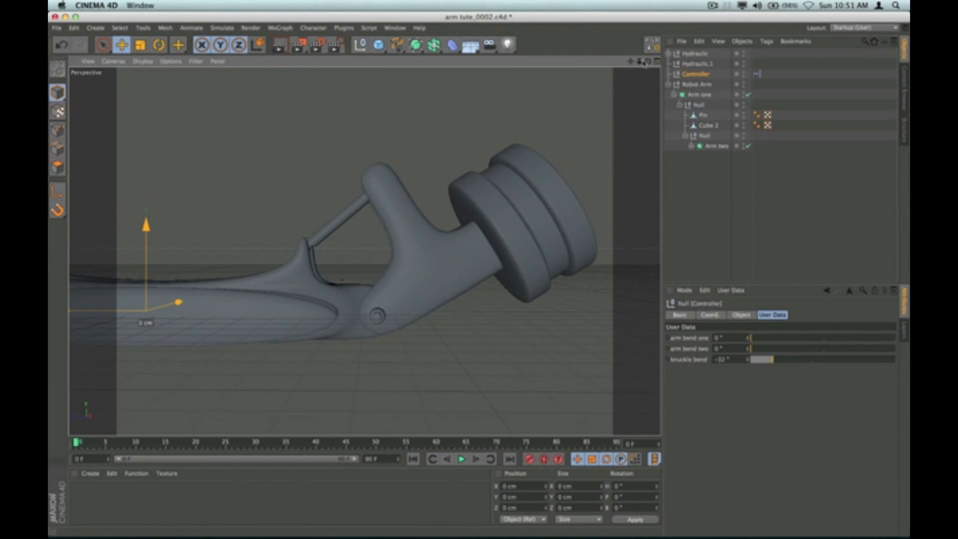
left_click_drag(648, 62, 364, 250)
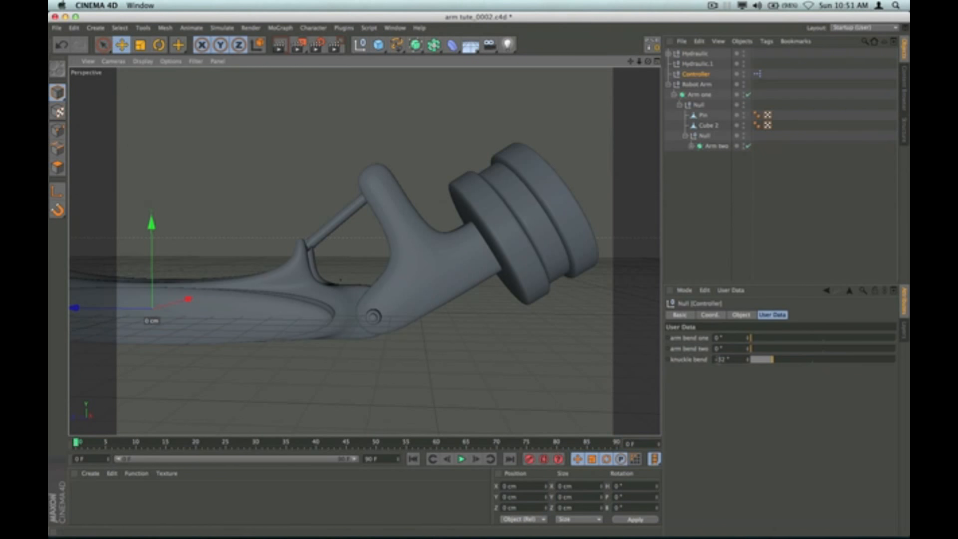
Step: Set the minimum limit of the Controller's knuckle bend user data to -32°
left_click_drag(726, 359, 697, 360)
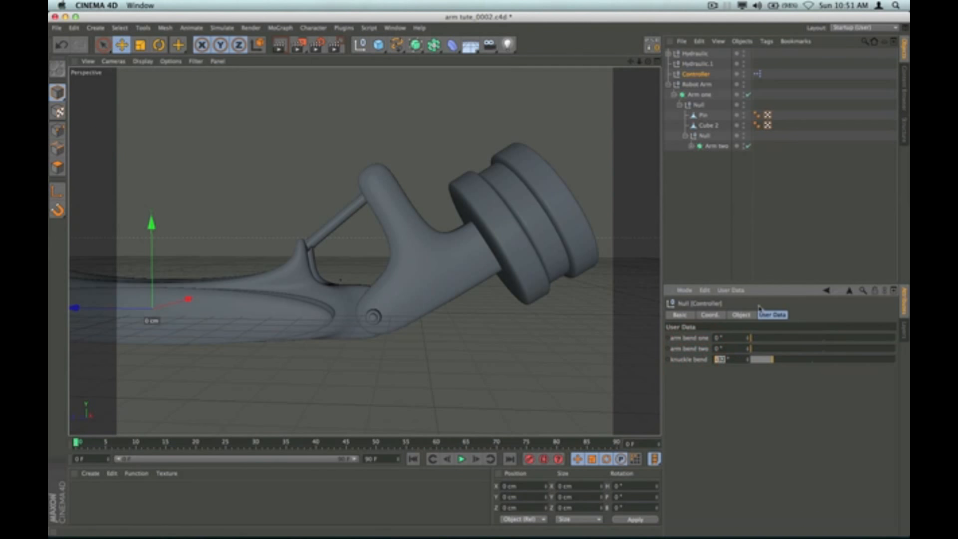
left_click(768, 315)
left_click(732, 290)
left_click(739, 313)
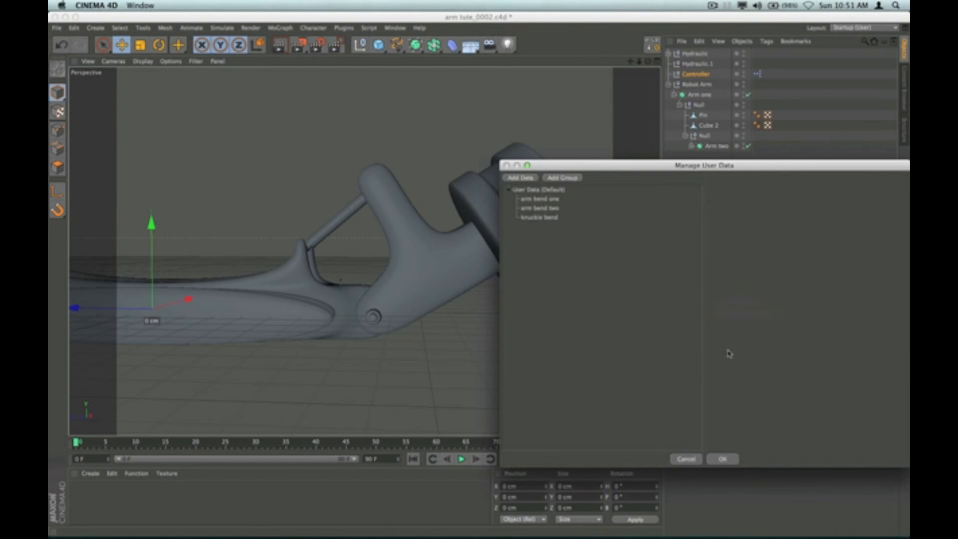
left_click(543, 218)
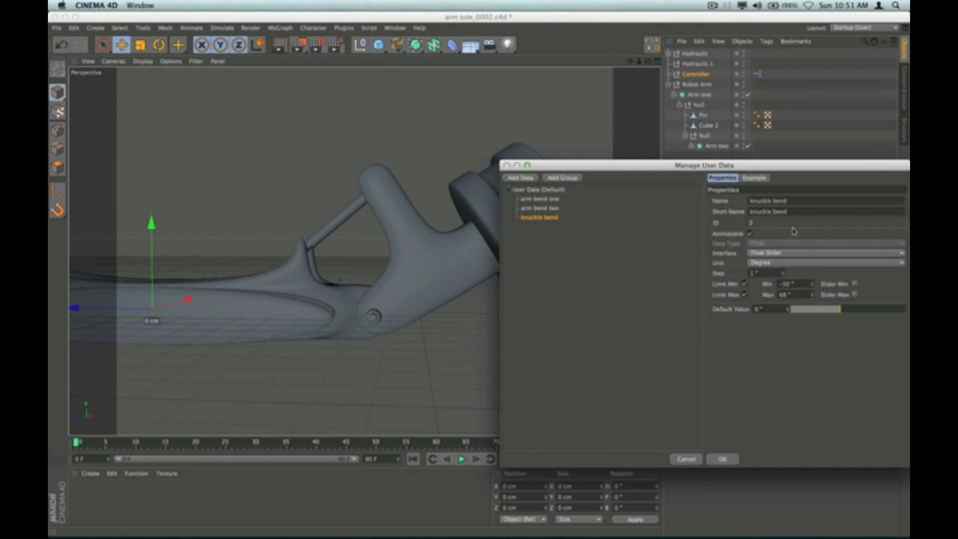
left_click(786, 284)
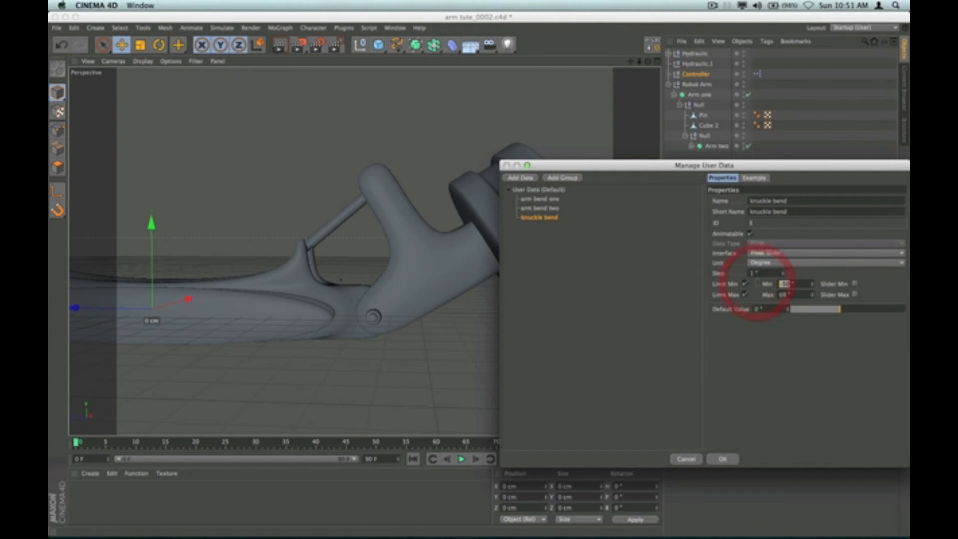
type("-32")
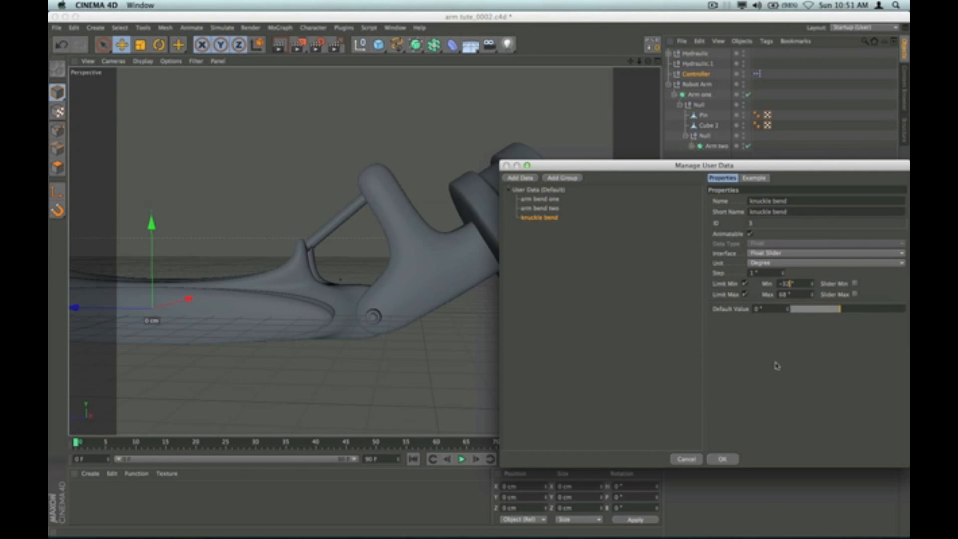
left_click(722, 459)
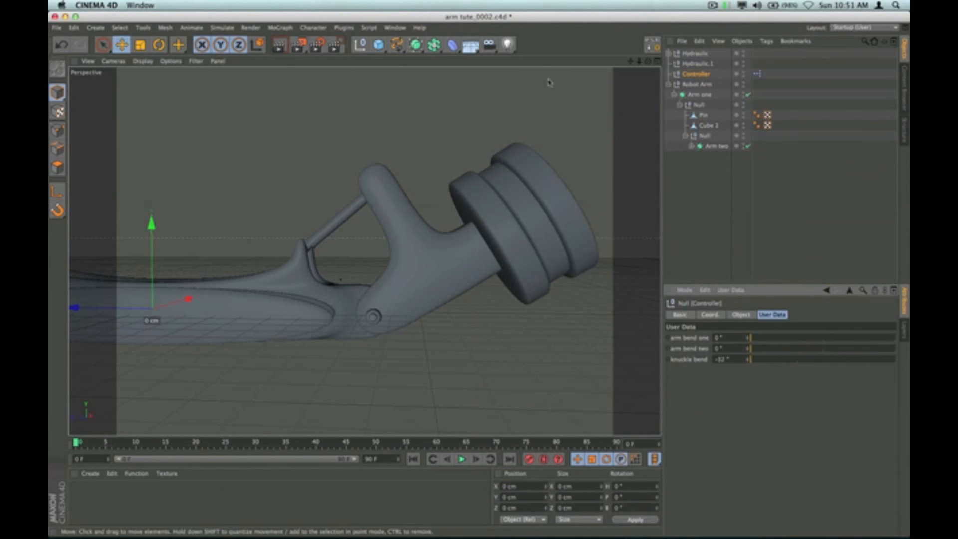
Step: Expand the Arm two hierarchy down to the Knuckle's Top group and select the Extrude NURBS under its Cylinder
left_click_drag(648, 64, 594, 100)
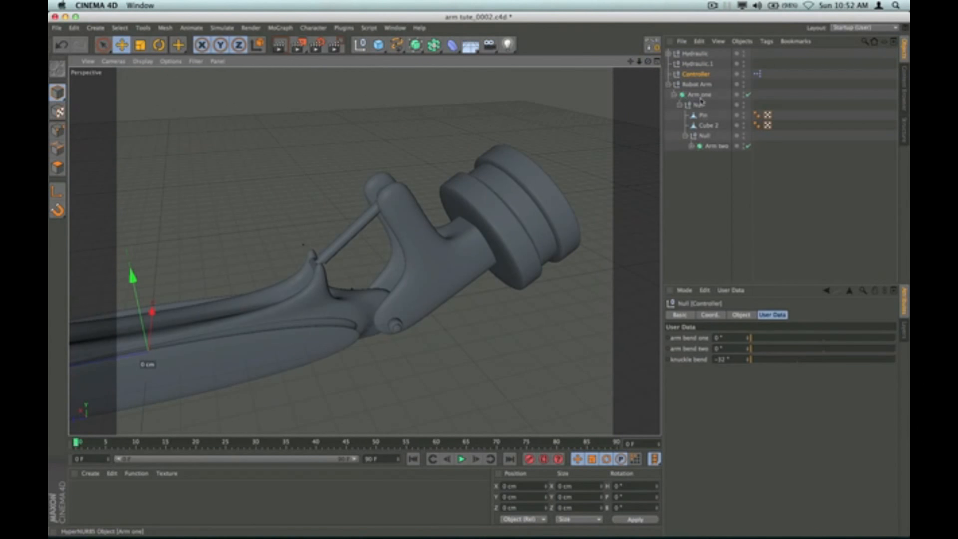
left_click(691, 146)
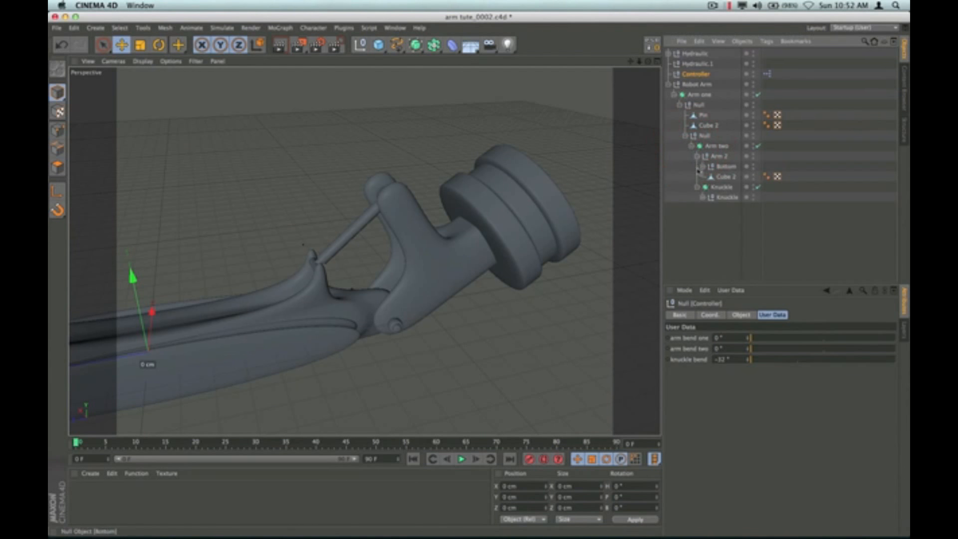
left_click(701, 197)
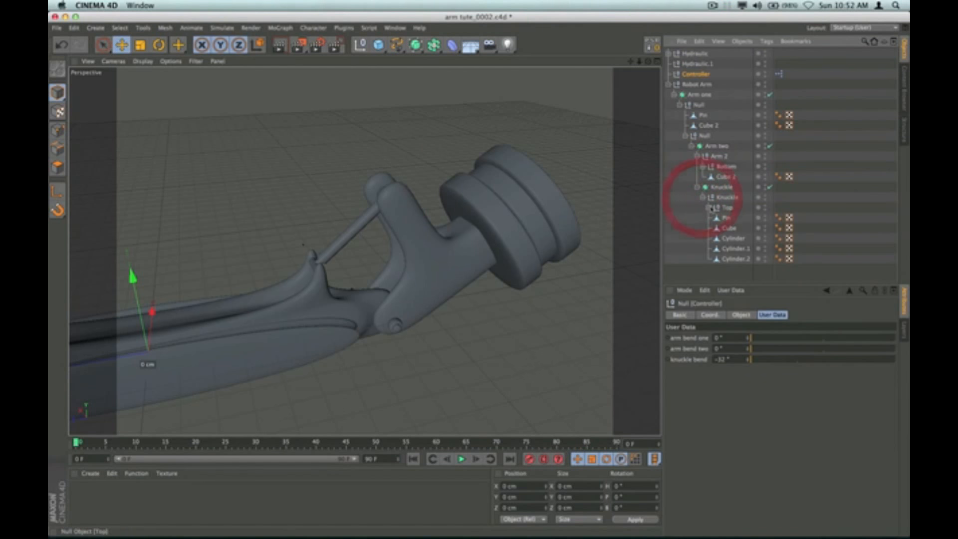
left_click(710, 209)
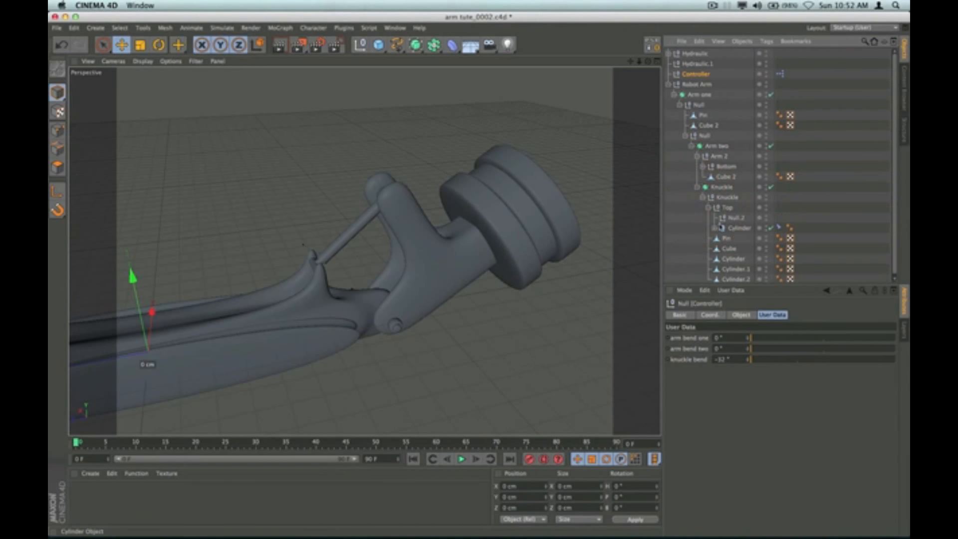
left_click(714, 229)
left_click(720, 239)
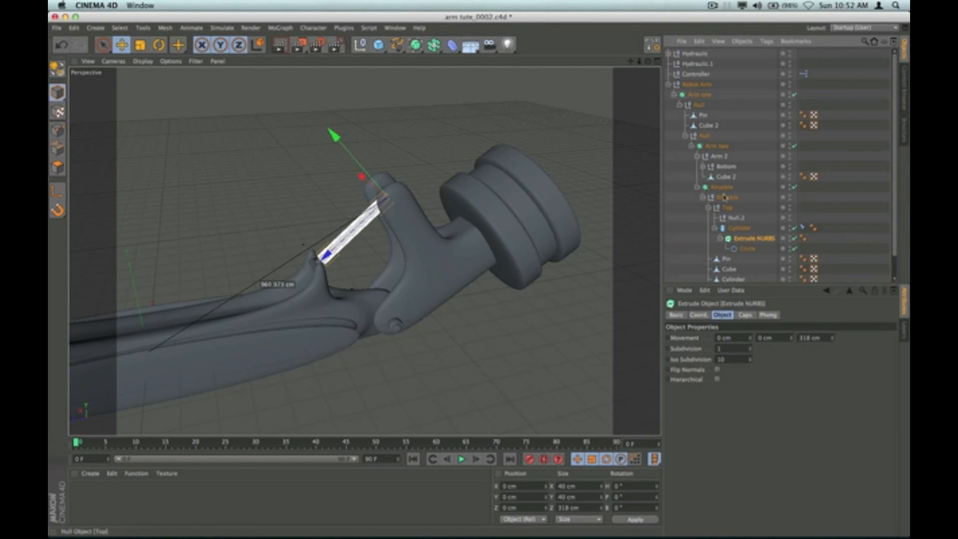
Step: Lengthen the Extrude NURBS under Cylinder.1 in the Bottom group by setting its Z movement to 353 cm
left_click(703, 167)
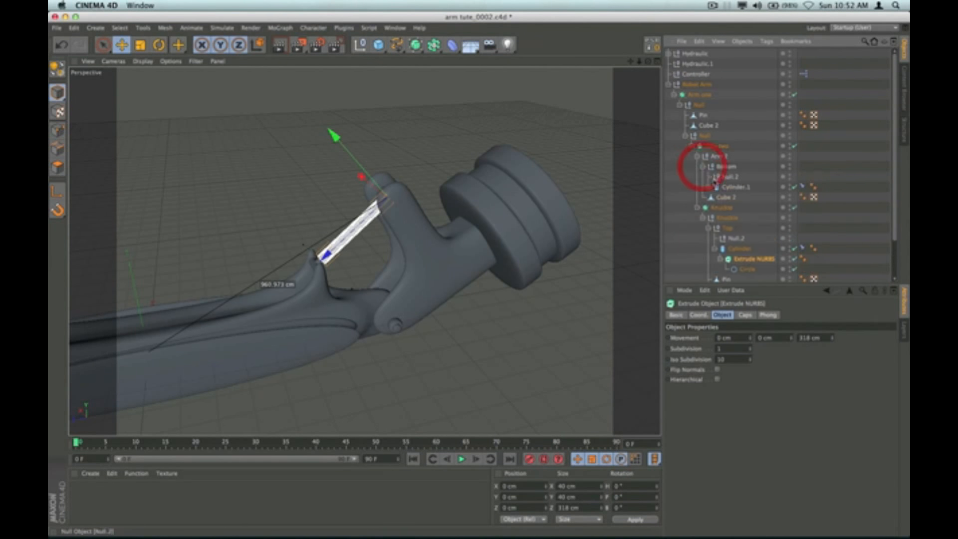
left_click(708, 187)
left_click(715, 197)
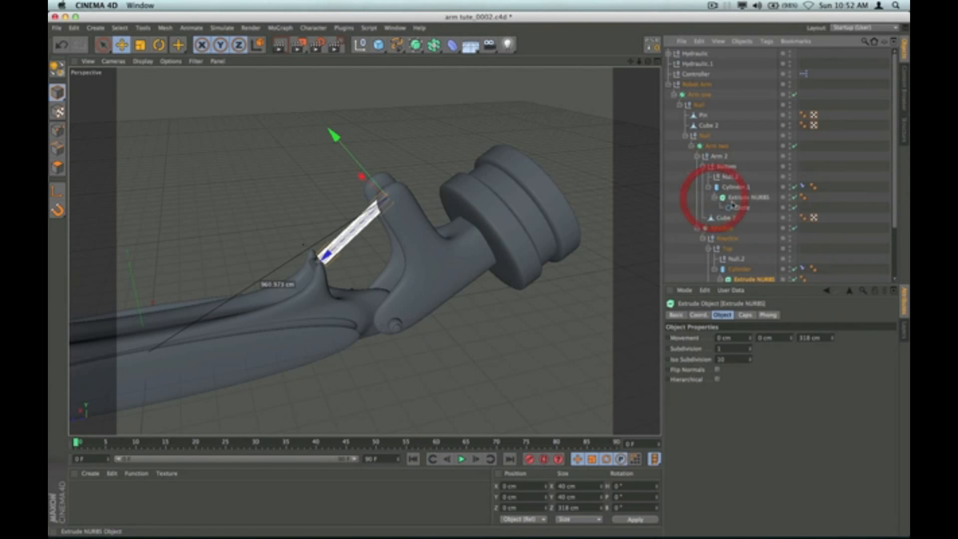
left_click(736, 197)
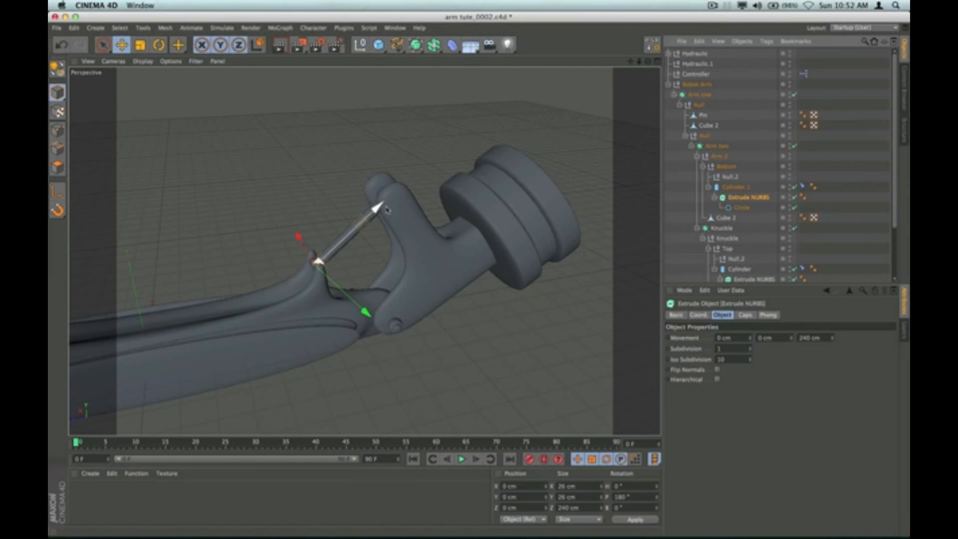
left_click_drag(364, 251, 364, 251, "alt")
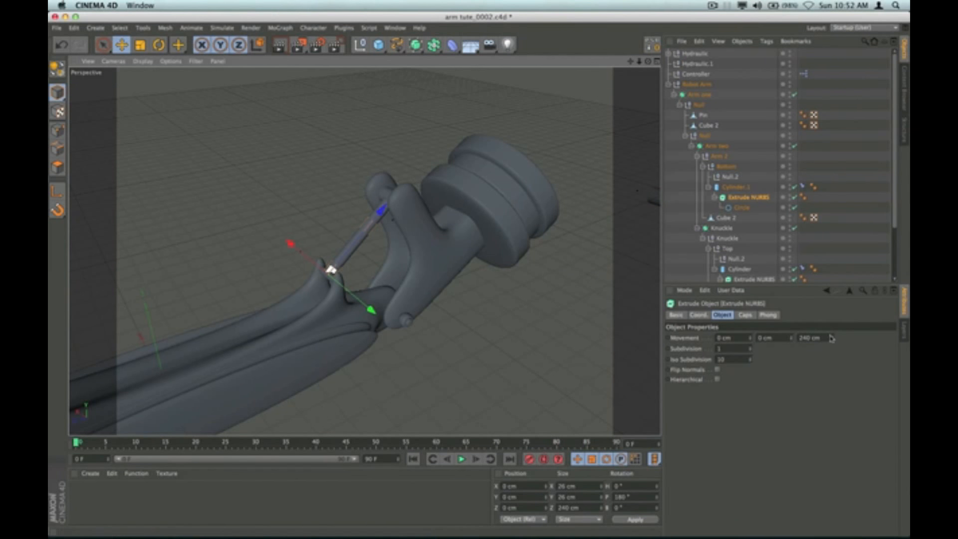
left_click_drag(833, 339, 833, 333)
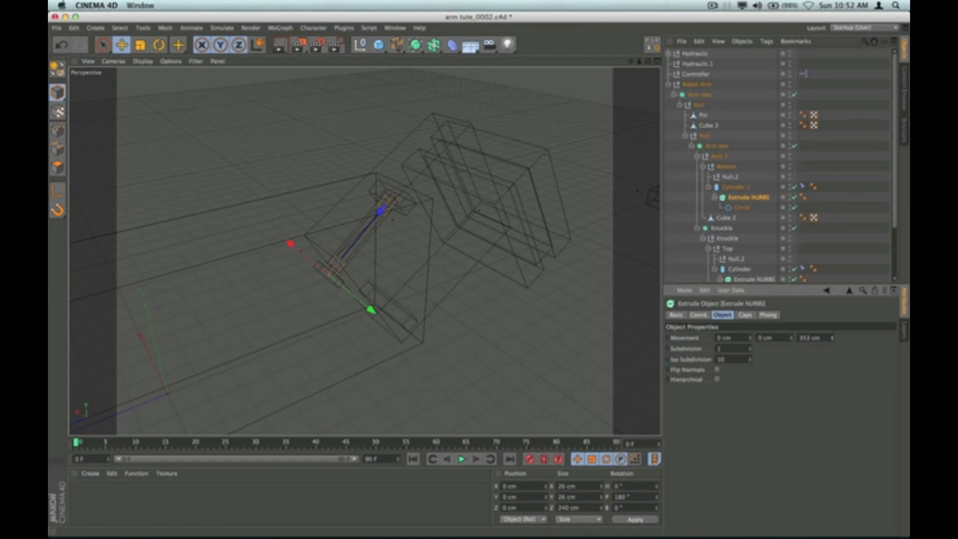
left_click_drag(833, 339, 832, 339)
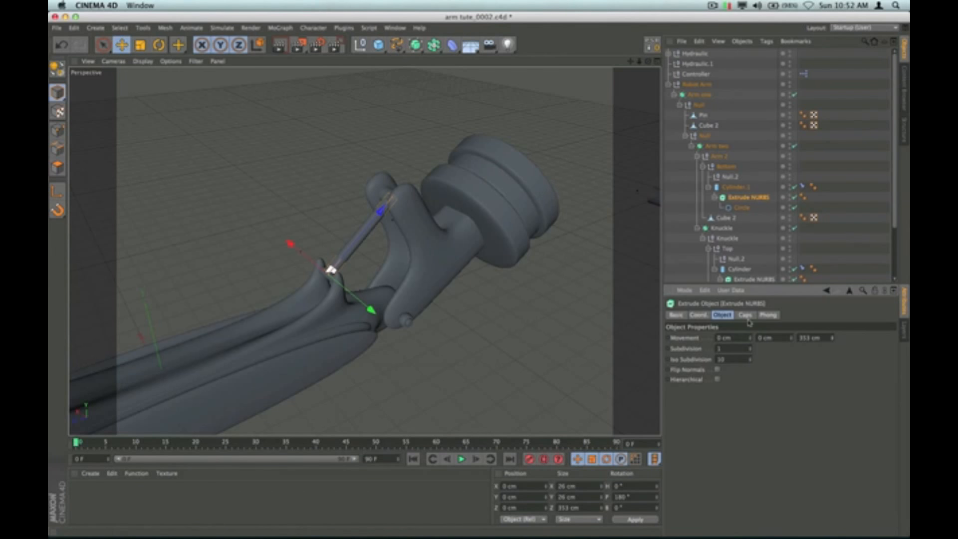
Step: Check the lengthened piston rod at full knuckle bend by setting the Controller's knuckle bend to 68°
left_click(695, 74)
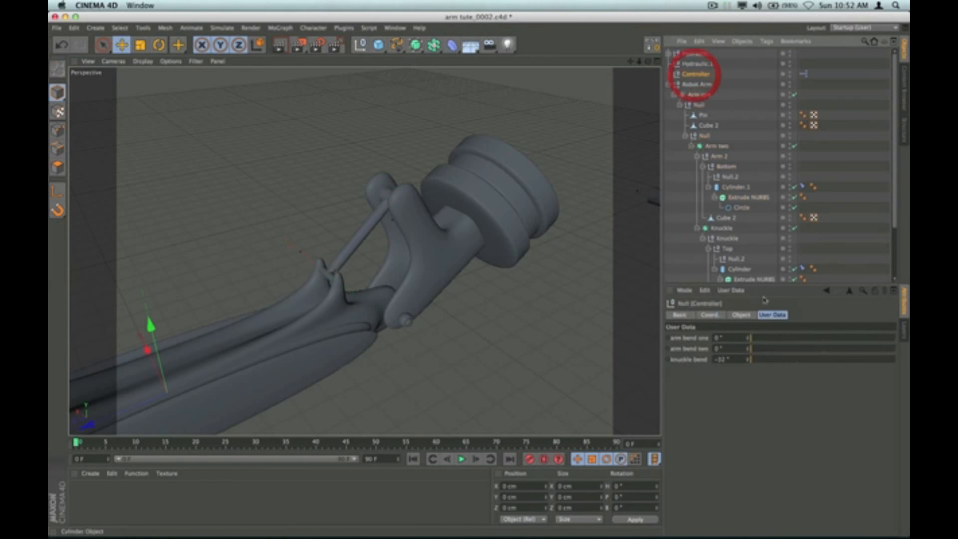
left_click_drag(751, 359, 893, 365)
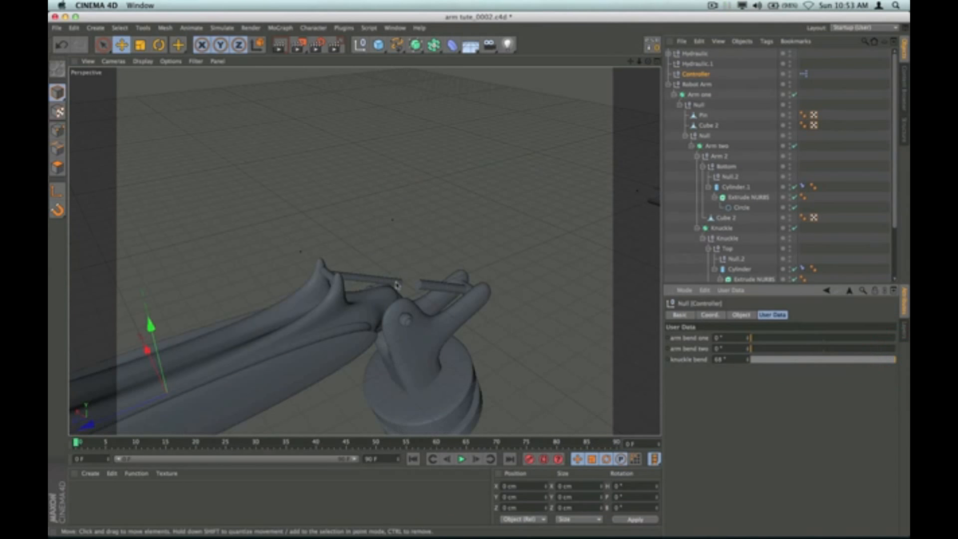
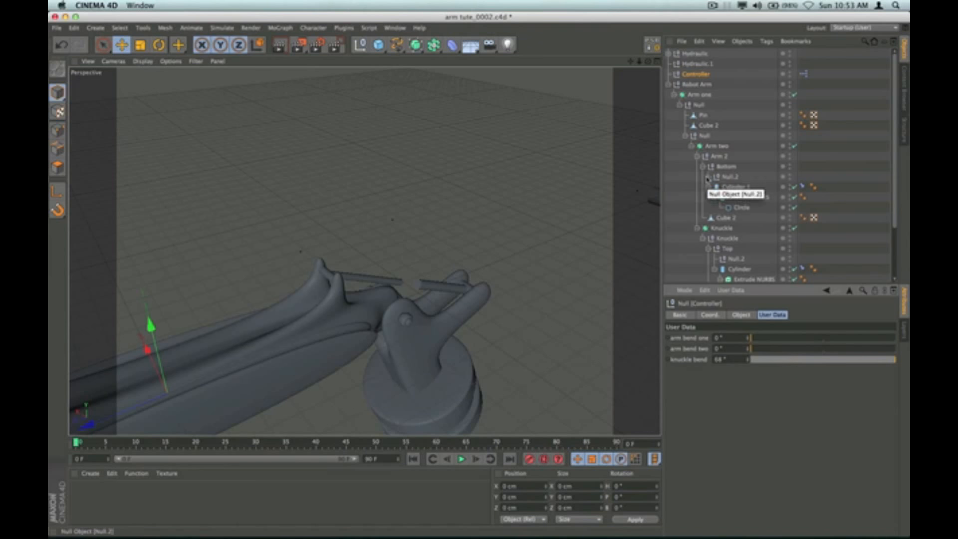
Step: Lengthen the Extrude NURBS under the Cylinder in the Knuckle's Top group by setting its Z movement to 427 cm
scroll(738, 204, "down", 3)
left_click(746, 215)
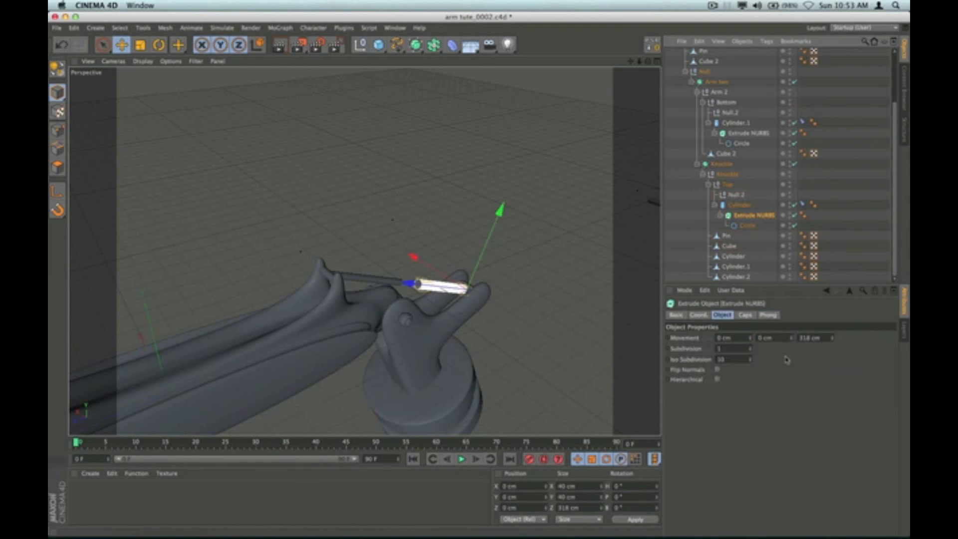
left_click_drag(832, 336, 831, 317)
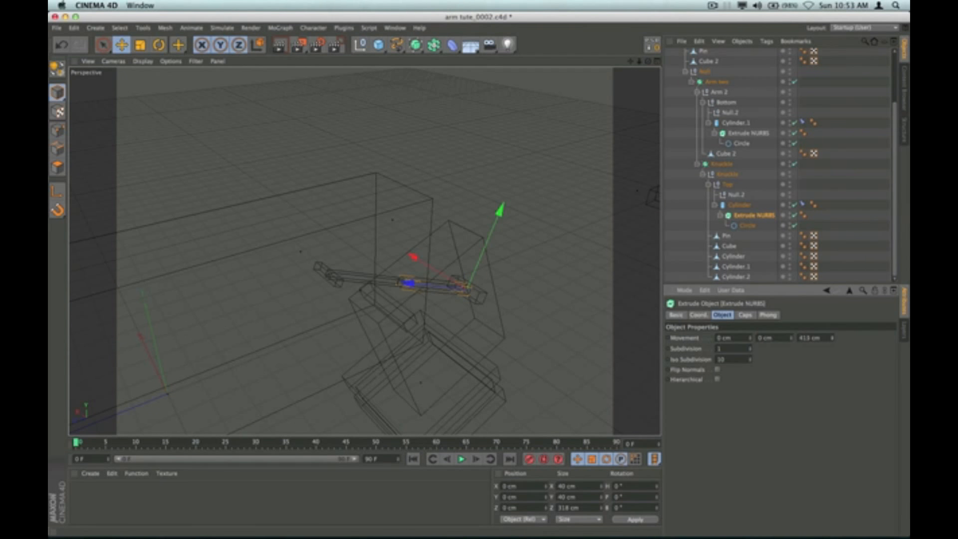
left_click_drag(831, 338, 832, 335)
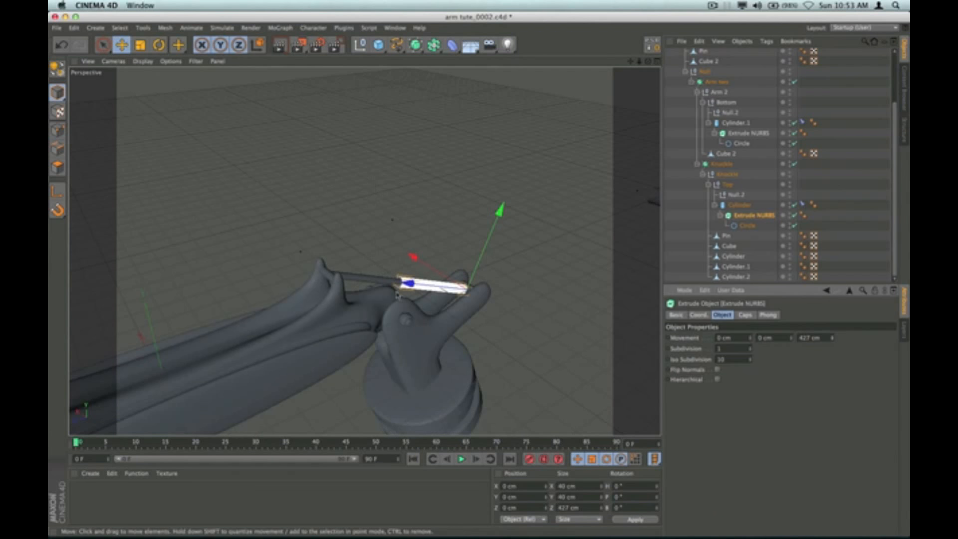
scroll(389, 284, "up", 1)
scroll(389, 284, "up", 4)
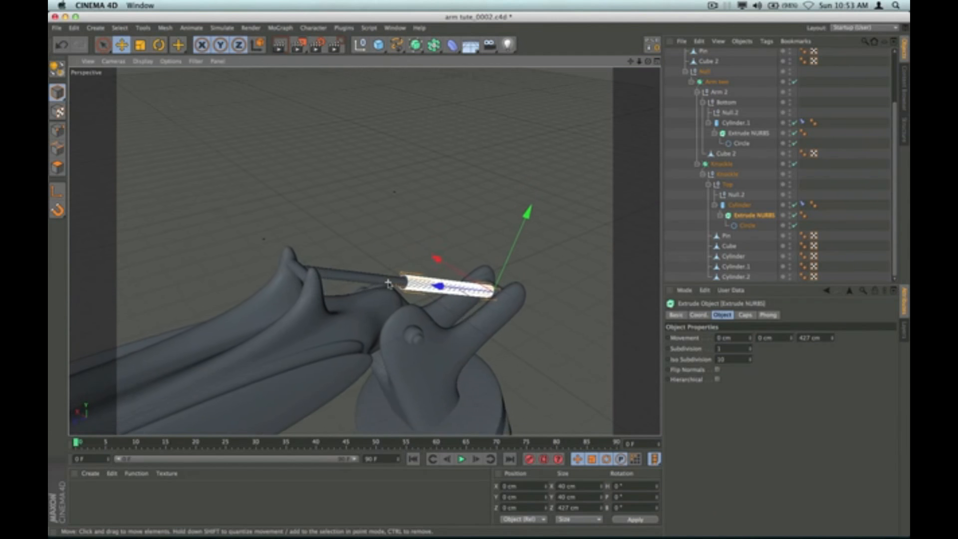
left_click_drag(648, 62, 695, 240)
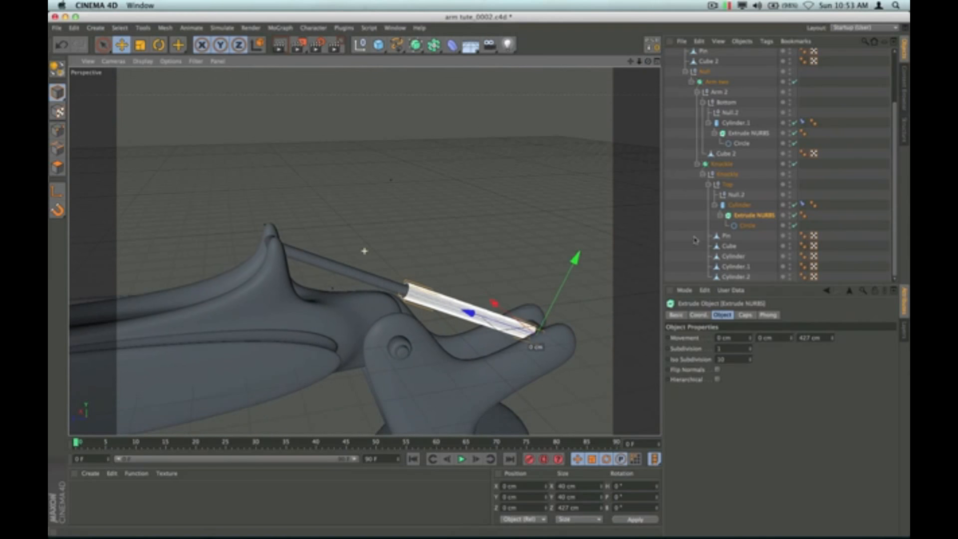
Step: Test the knuckle piston by lowering the Controller's knuckle bend to -32° and then raising it to -15°
scroll(712, 75, "up", 3)
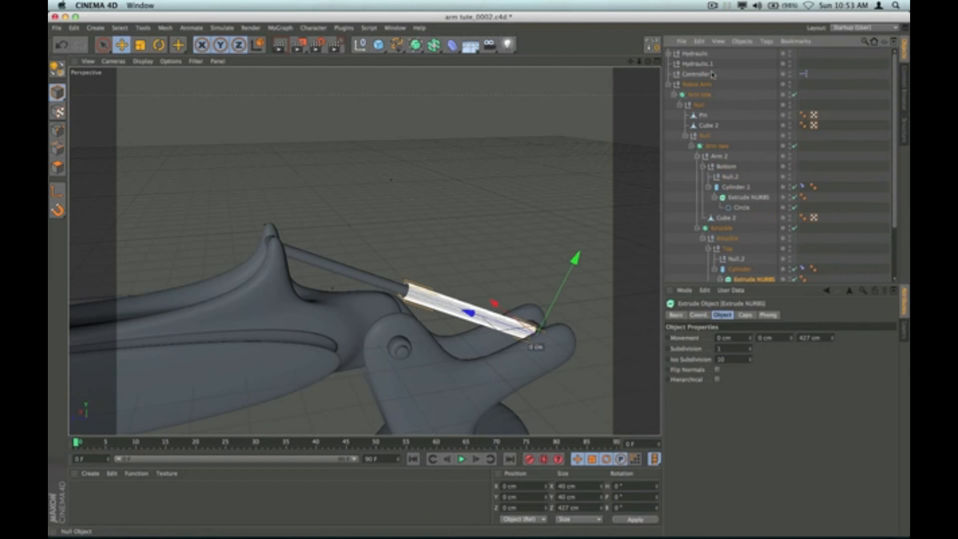
left_click(698, 74)
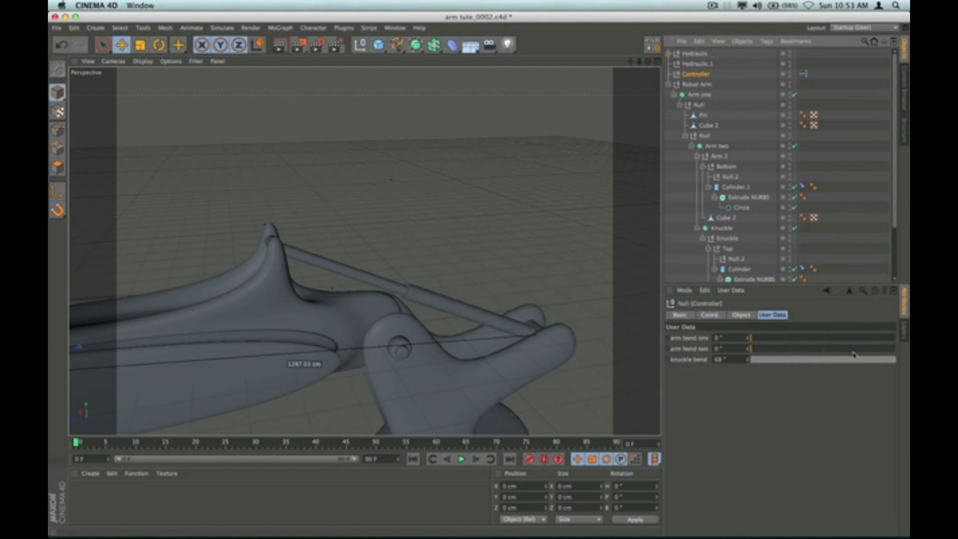
left_click_drag(888, 363, 732, 362)
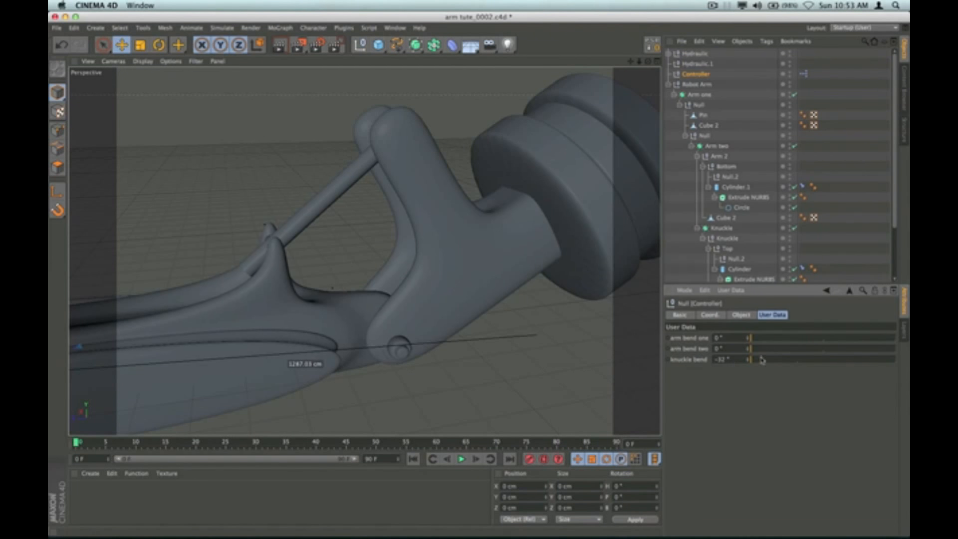
left_click_drag(753, 360, 776, 357)
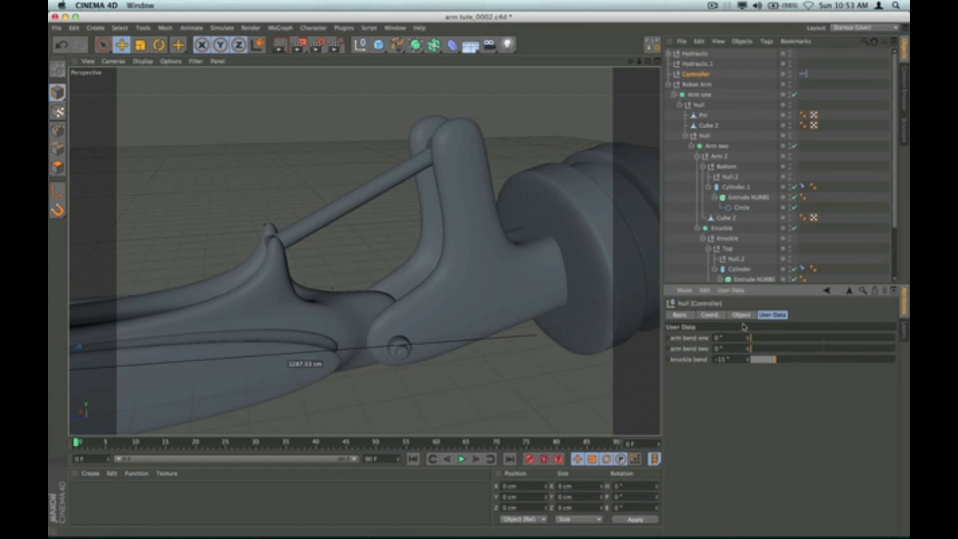
Step: Change the minimum limit of the Controller's knuckle bend user data to -15°
left_click(730, 290)
left_click(734, 313)
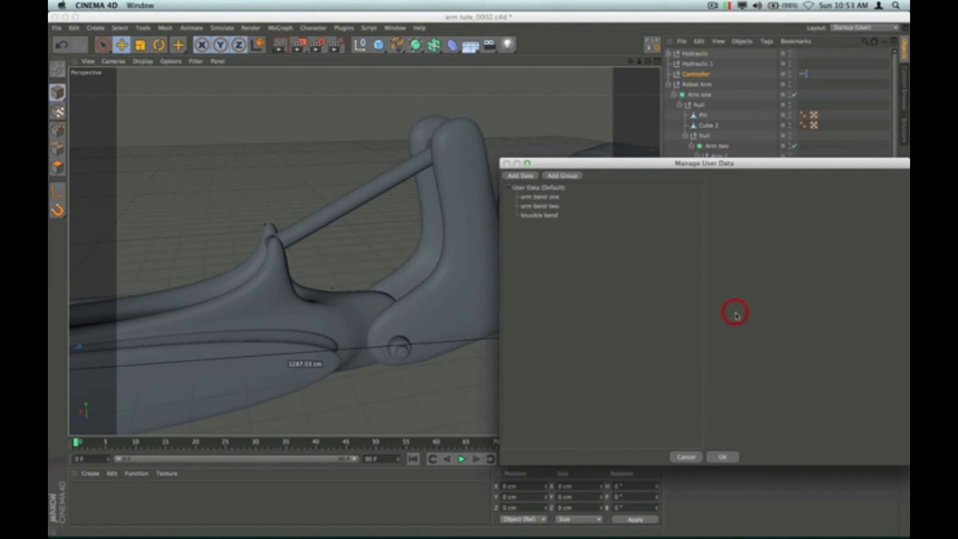
left_click(539, 217)
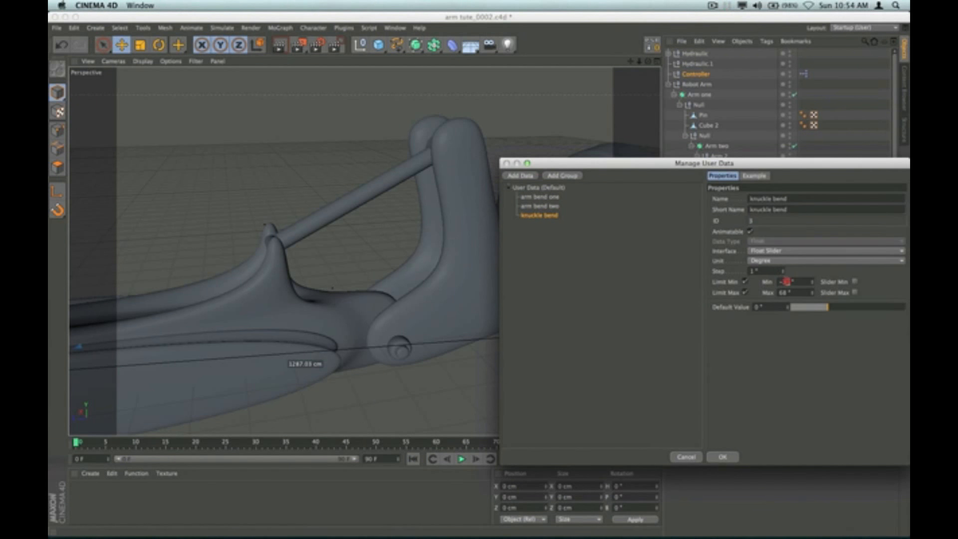
left_click(784, 282)
type("-15")
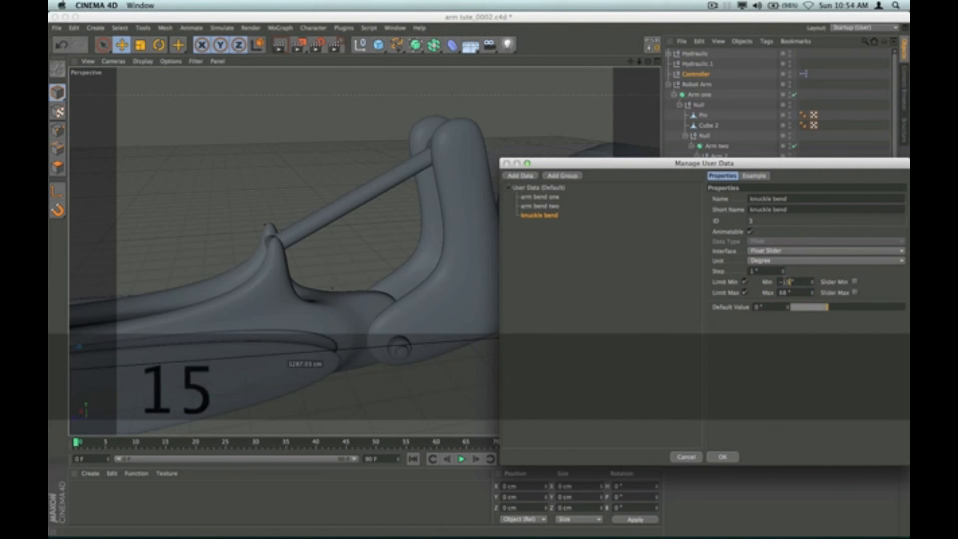
left_click(788, 424)
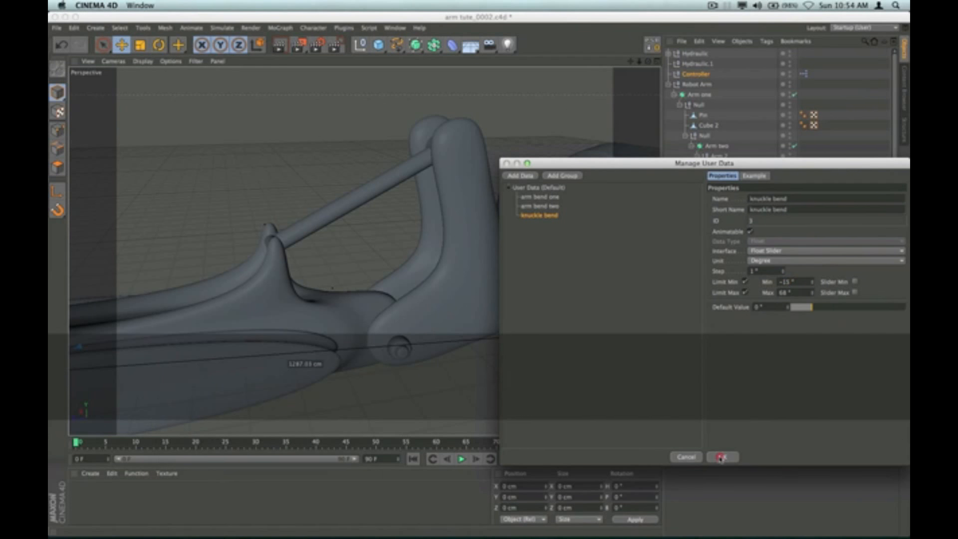
left_click(721, 457)
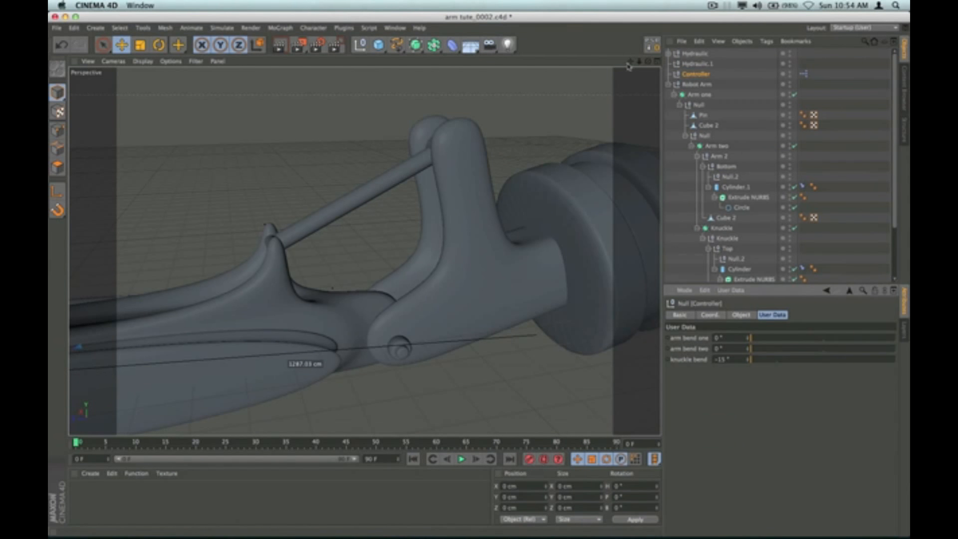
Step: Examine the knuckle piston from several angles while sweeping the Controller's knuckle bend from -15° to 68°
left_click(365, 251)
left_click_drag(630, 61, 584, 4)
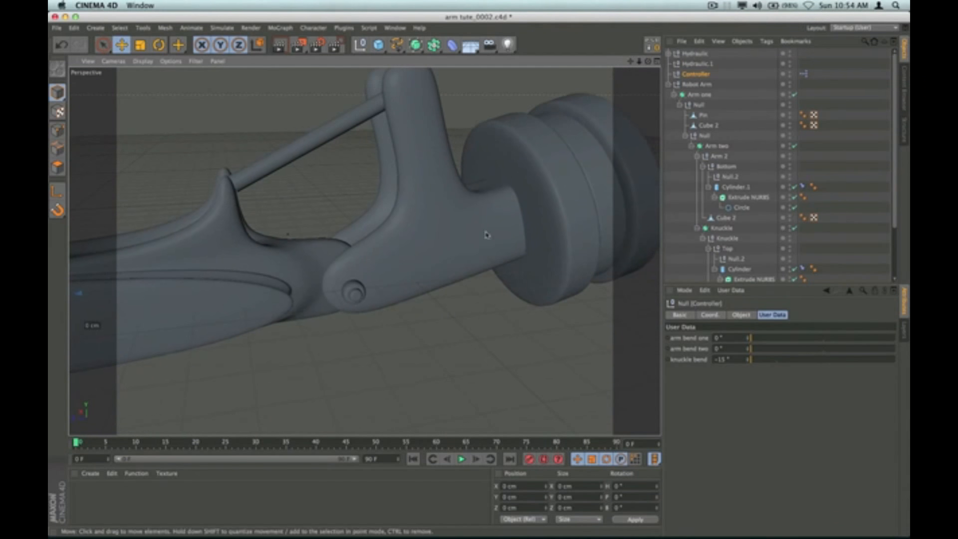
scroll(479, 246, "down", 1)
scroll(479, 246, "down", 5)
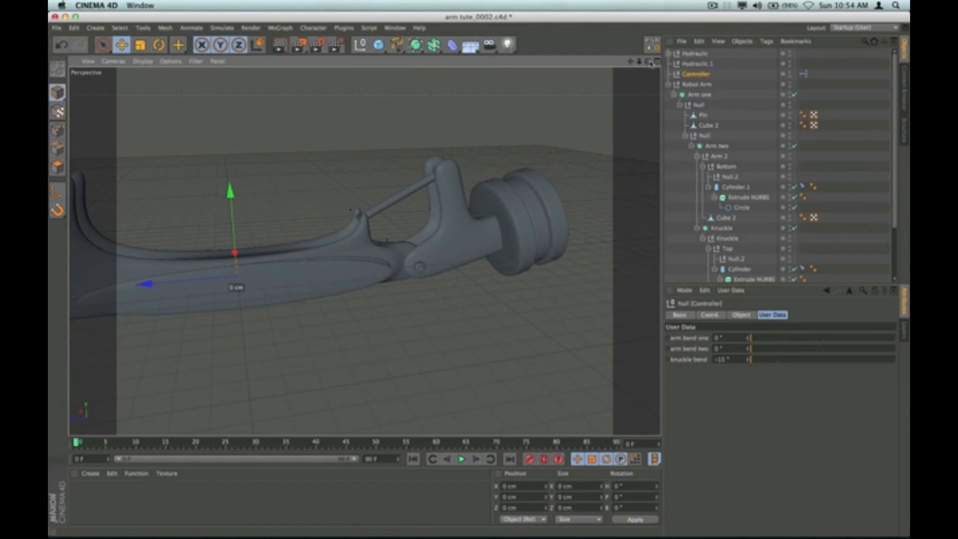
left_click_drag(648, 61, 706, 85)
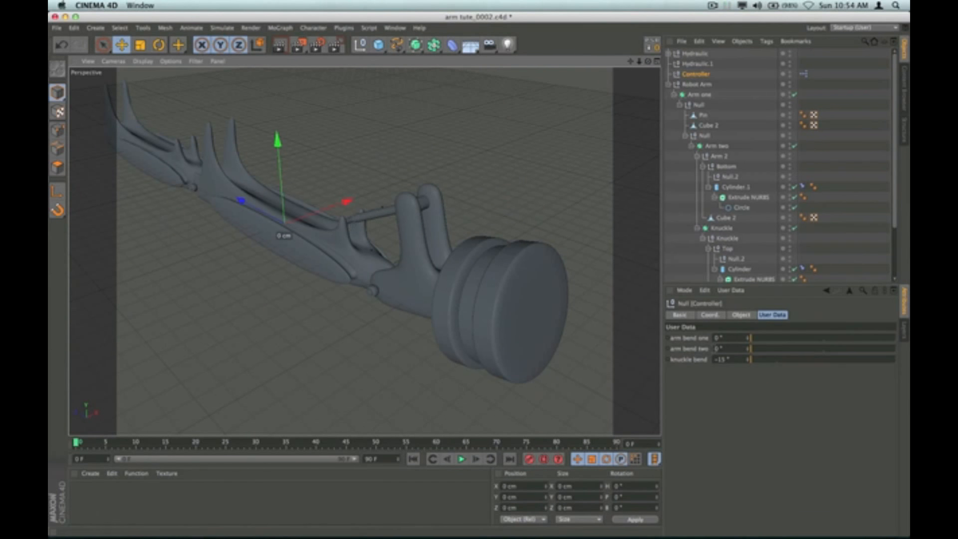
left_click(751, 360)
mouse_move(752, 361)
left_mouse_down()
mouse_move(904, 364)
mouse_move(895, 363)
left_mouse_up()
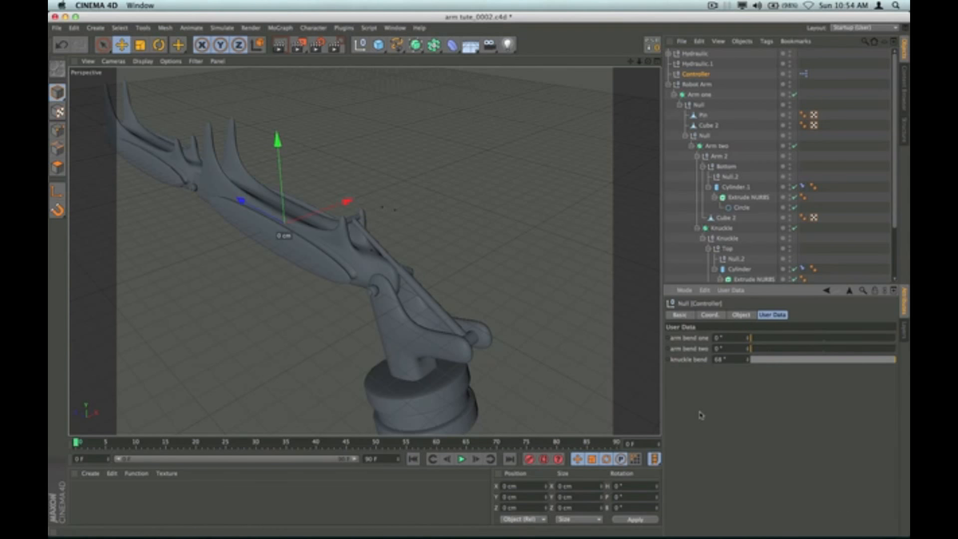
left_click_drag(648, 62, 649, 66)
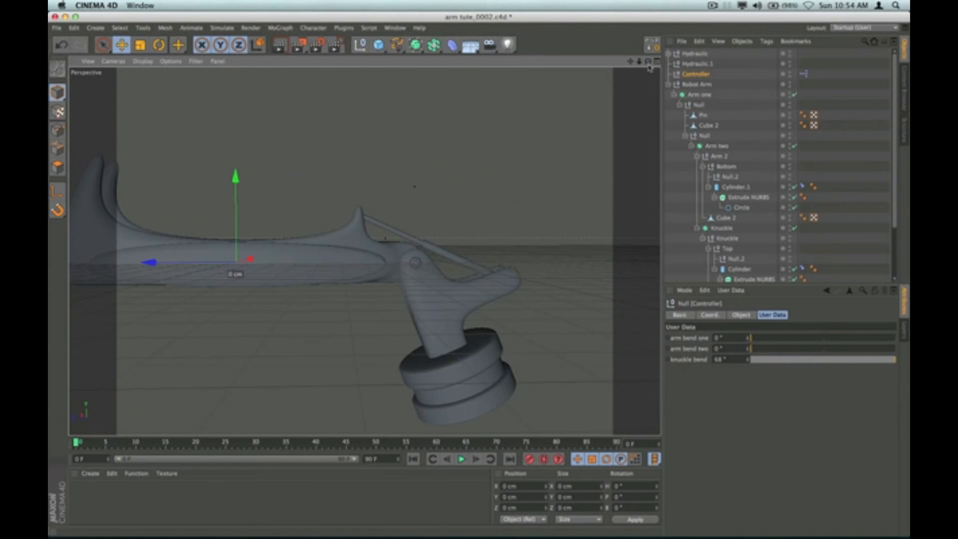
Step: Move the Hydraulic object above the joint between the two arms, to about Y 297 cm and Z 935 cm
scroll(364, 252, "up", 10)
left_click_drag(631, 61, 632, 65)
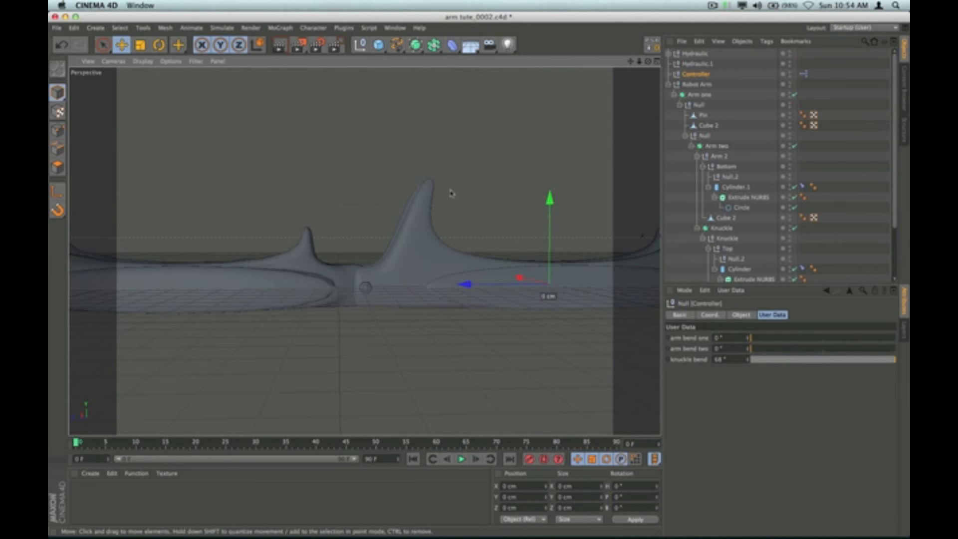
scroll(451, 194, "down", 4)
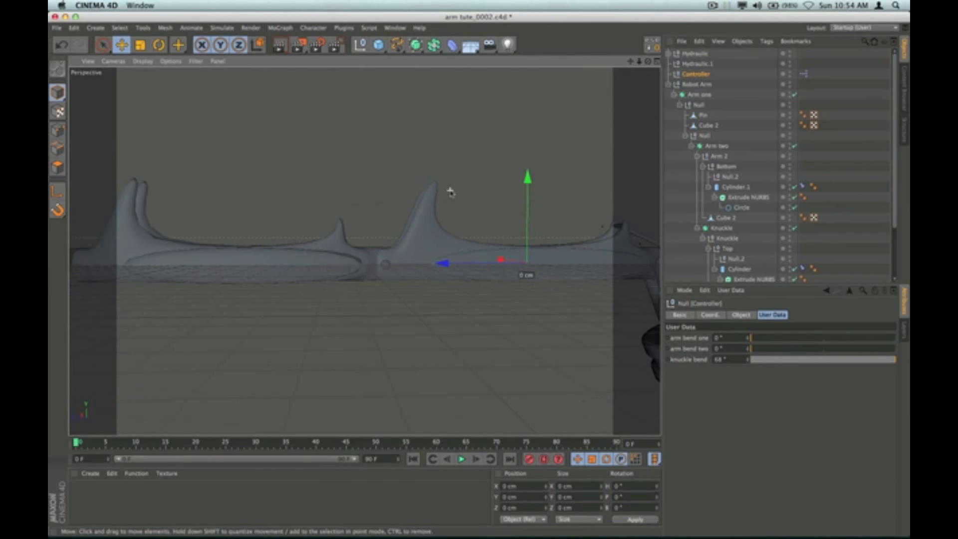
left_click(691, 54)
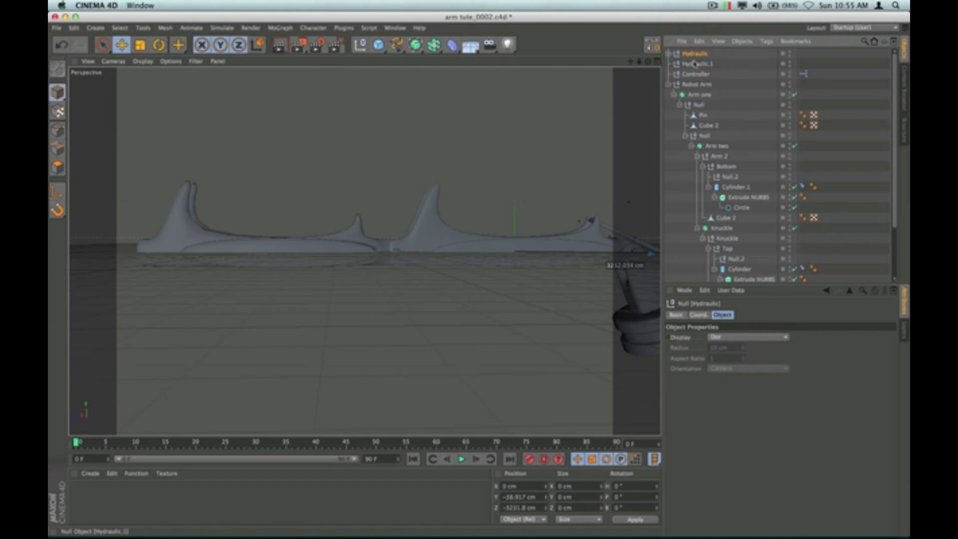
scroll(479, 174, "down", 2)
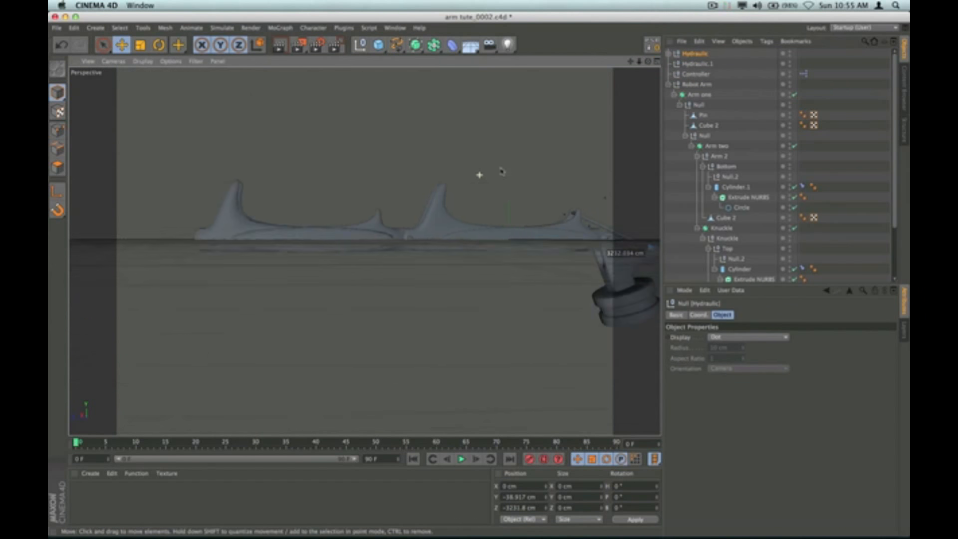
scroll(479, 175, "down", 1)
left_click_drag(631, 61, 512, 117)
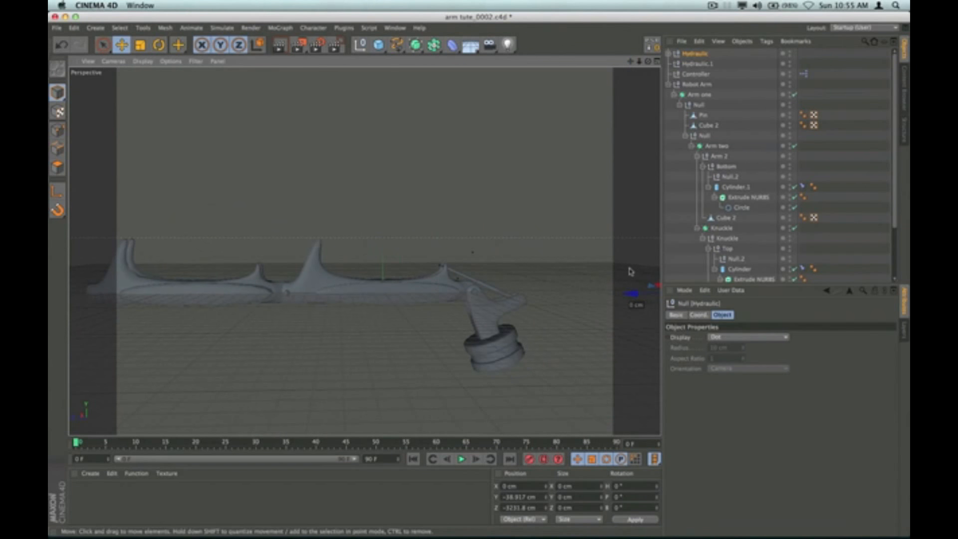
left_click_drag(631, 295, 197, 306)
left_click_drag(282, 217, 282, 177)
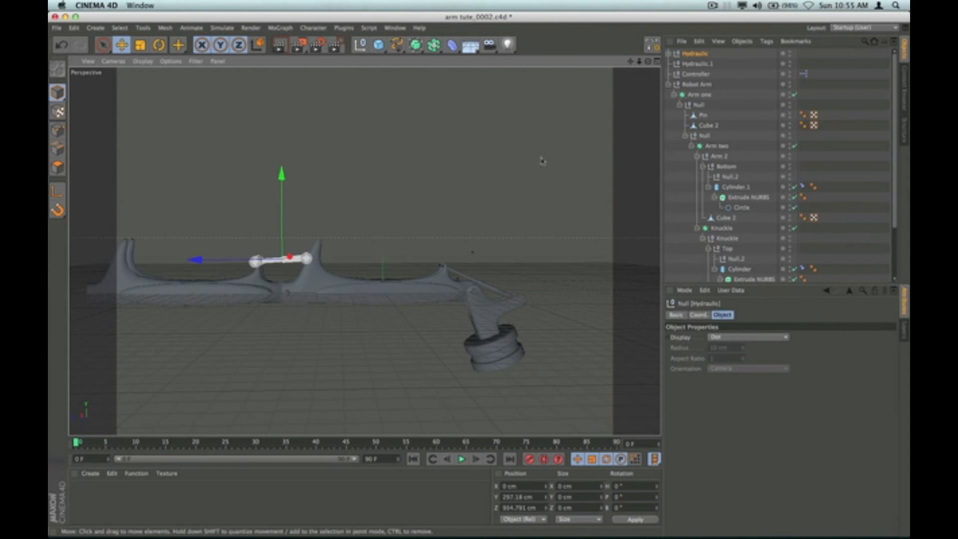